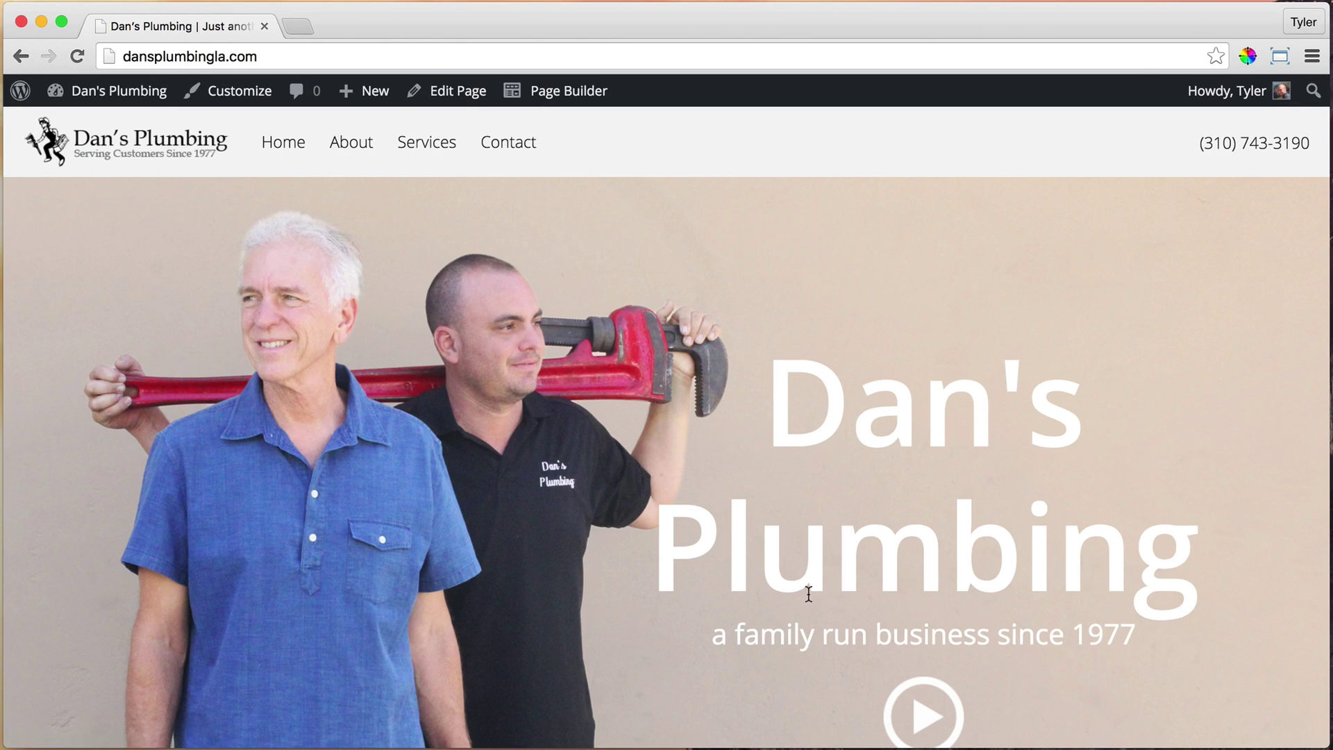
# Go to the About page from the site's top navigation
pyautogui.click(350, 149)
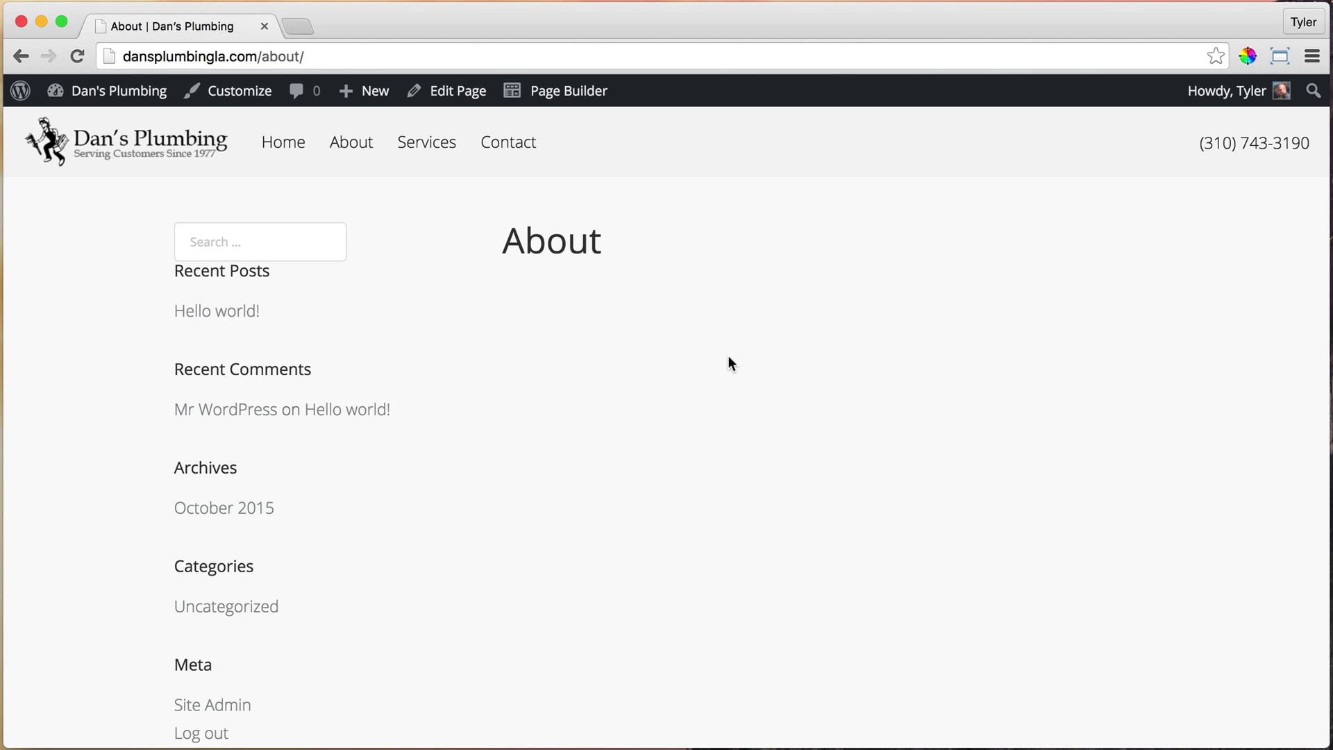
# Switch the About page to the Full Width Page template and update it
pyautogui.click(467, 94)
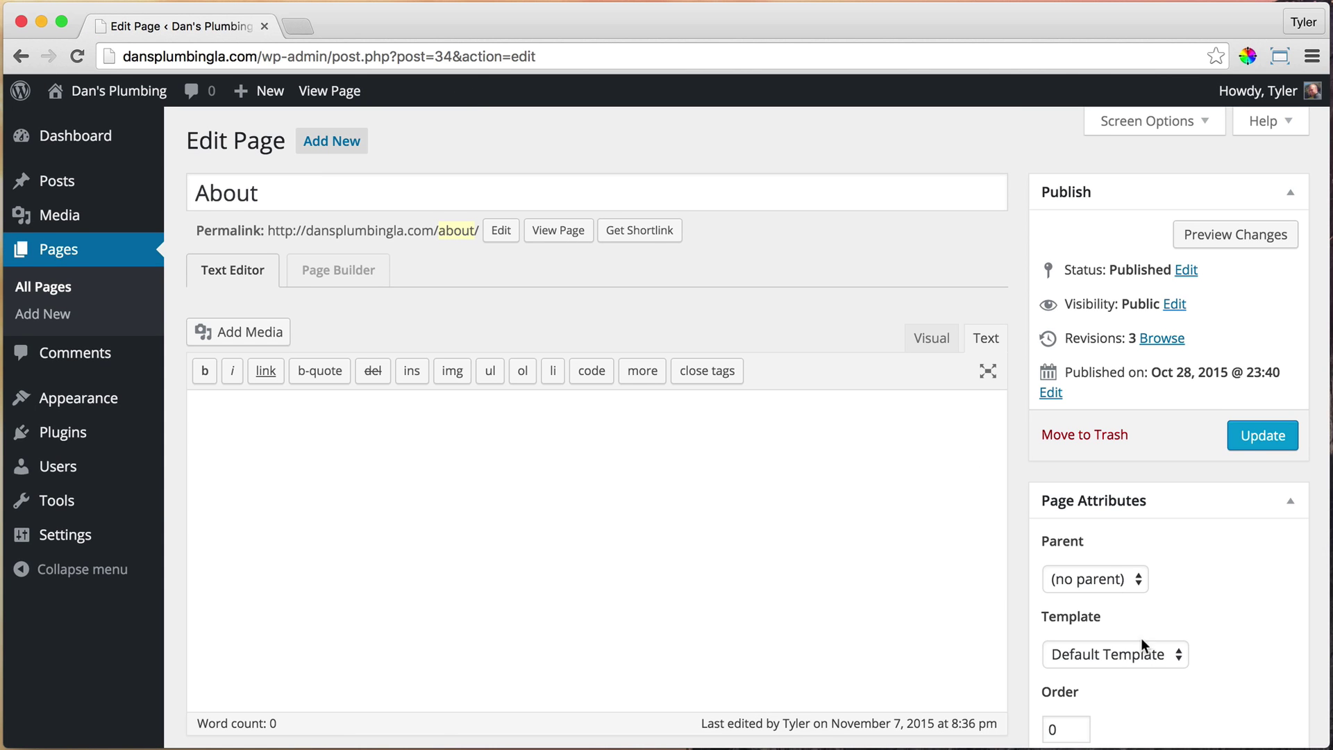
pyautogui.click(1147, 656)
pyautogui.click(1139, 675)
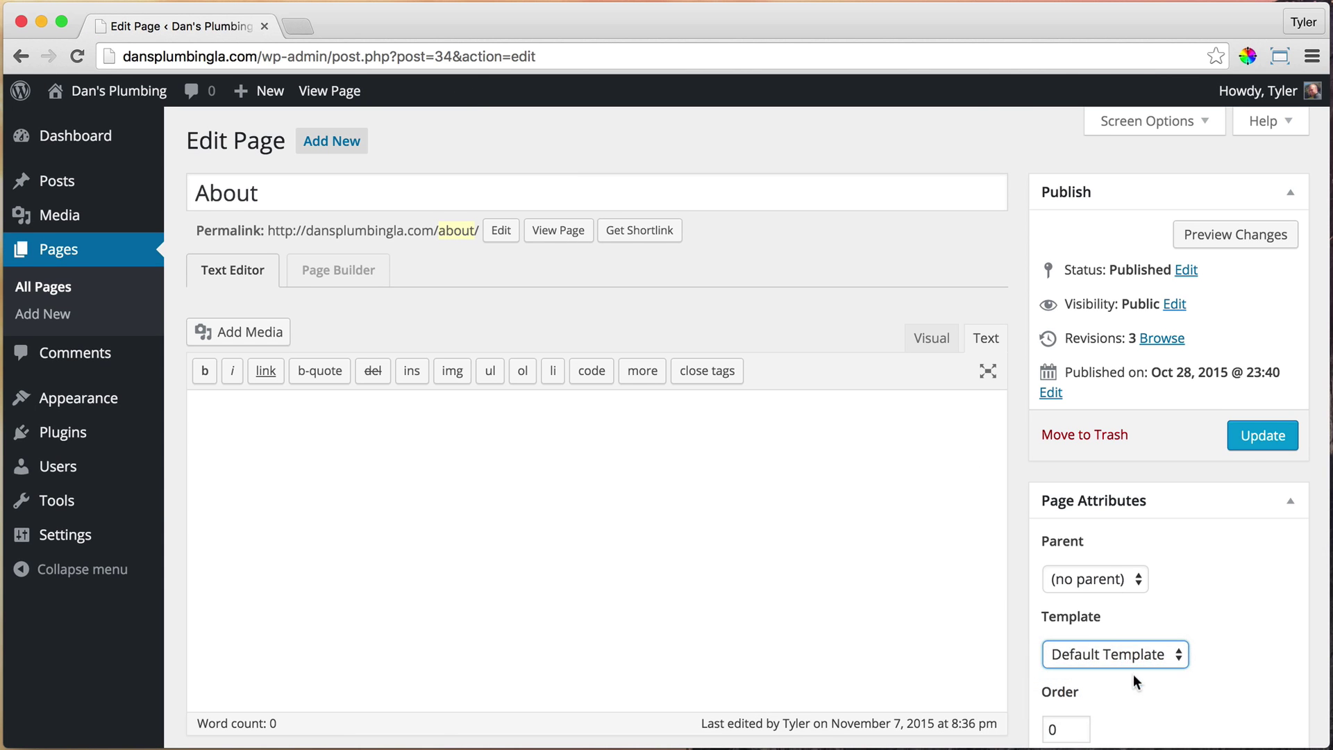
pyautogui.click(1264, 435)
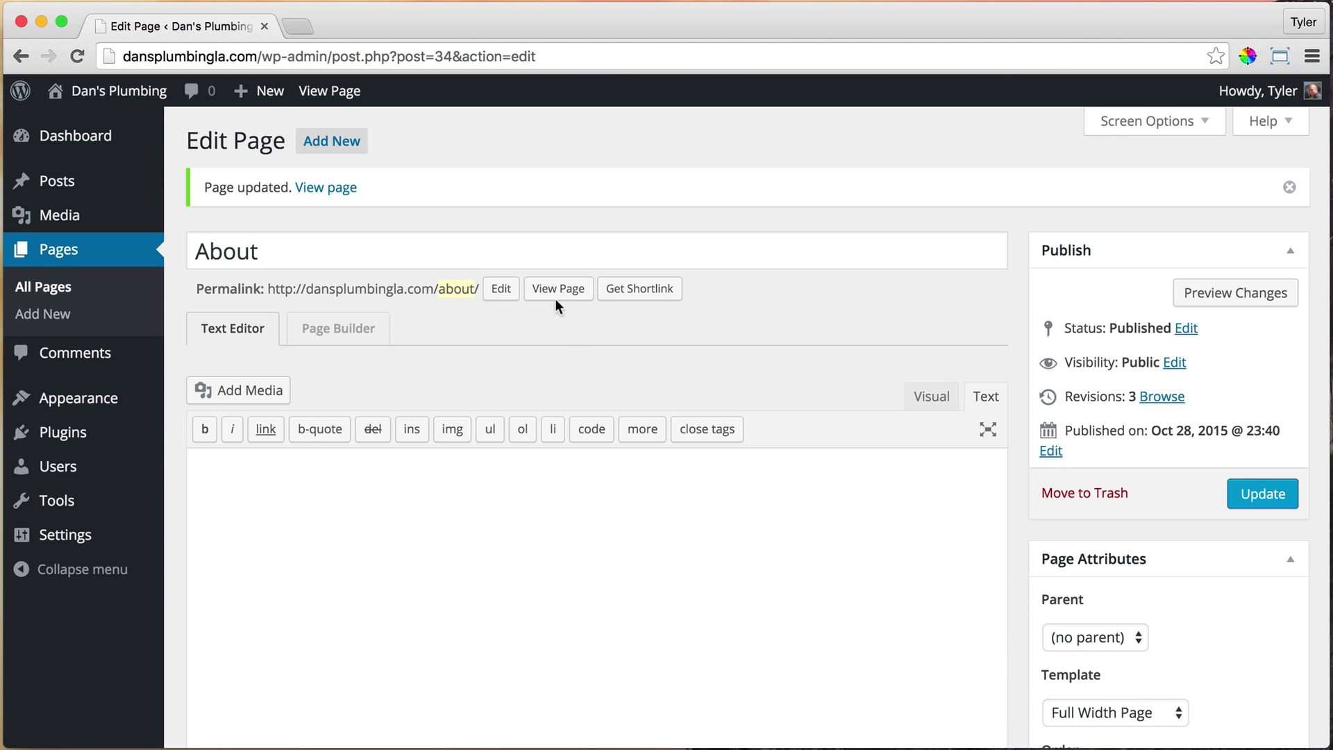
# View the updated About page and check its title heading
pyautogui.click(557, 292)
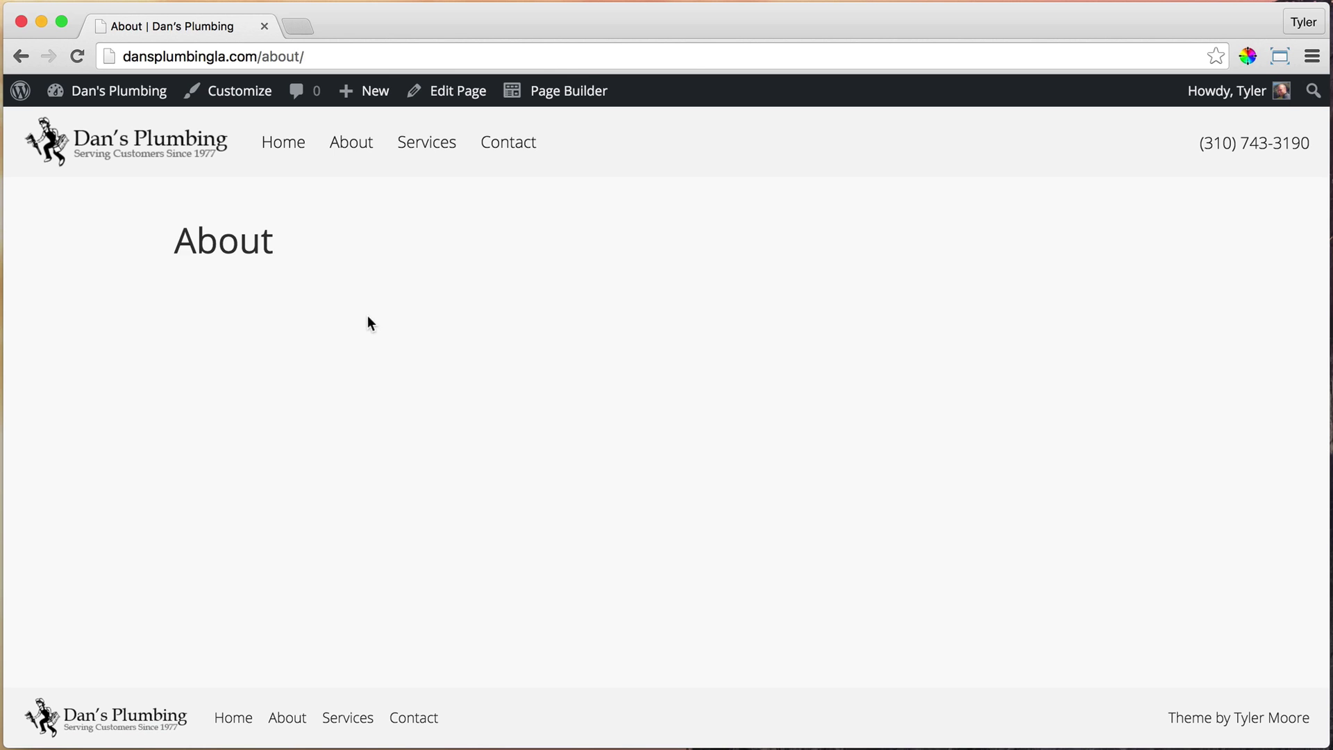
pyautogui.moveTo(192, 241); pyautogui.dragTo(275, 243)
pyautogui.click(292, 266)
# Launch Beaver Builder on the About page and drop a 1 Column row onto it
pyautogui.click(560, 101)
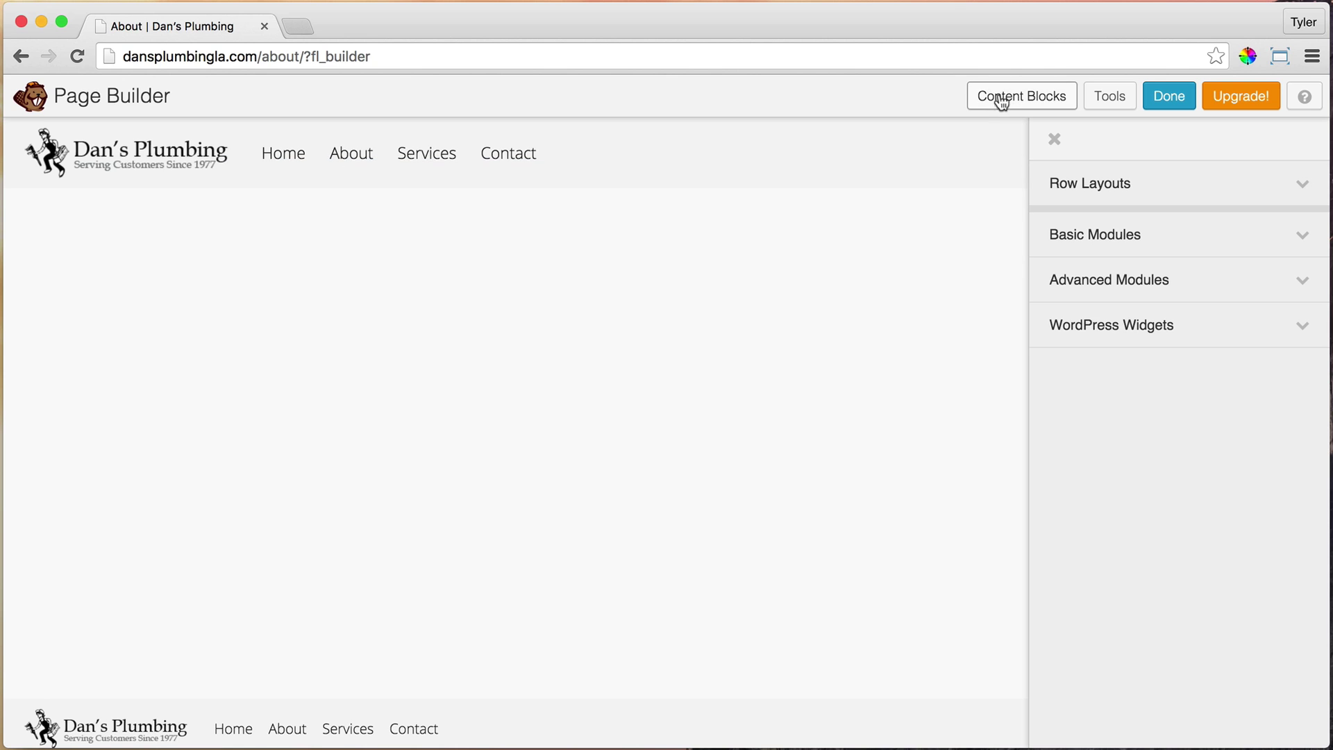
pyautogui.moveTo(284, 257)
pyautogui.click(1301, 185)
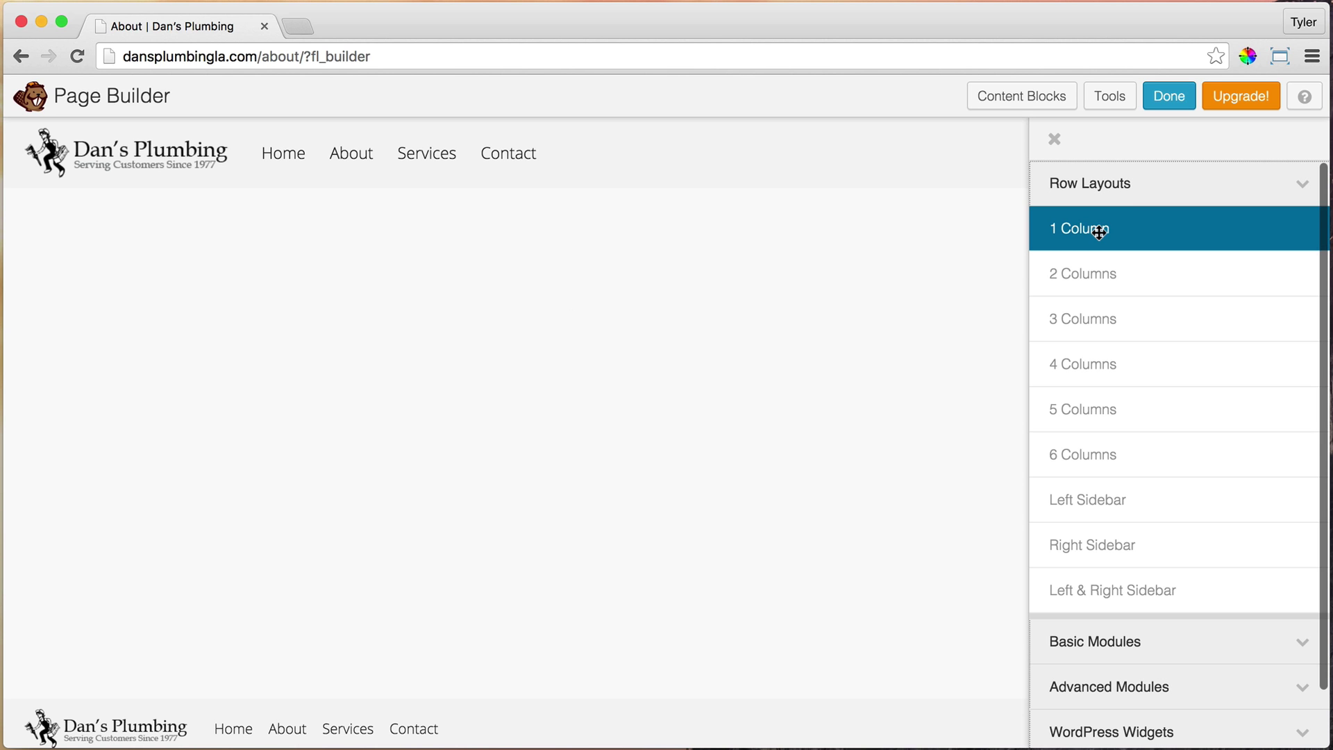
pyautogui.moveTo(1099, 232); pyautogui.dragTo(611, 248)
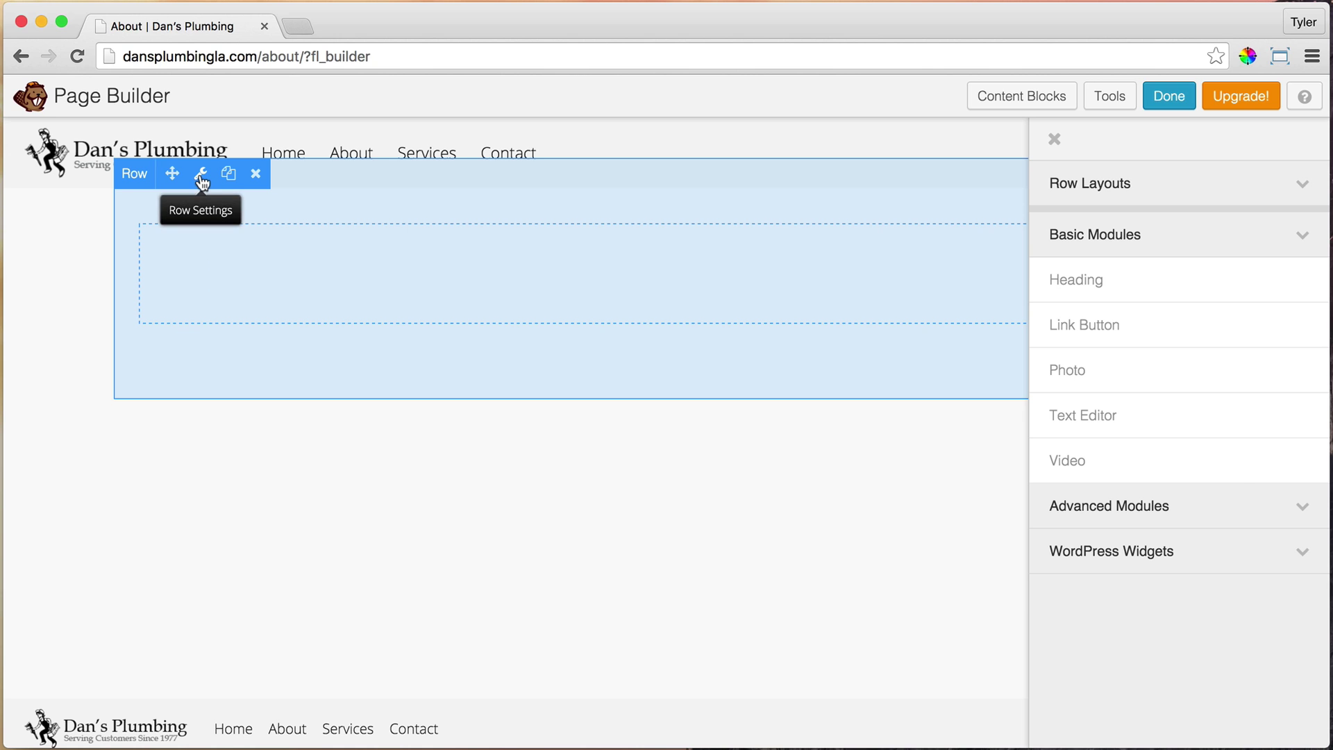
# Set the new row's Width and Content Width to Full Width and Background Type to Photo
pyautogui.click(201, 177)
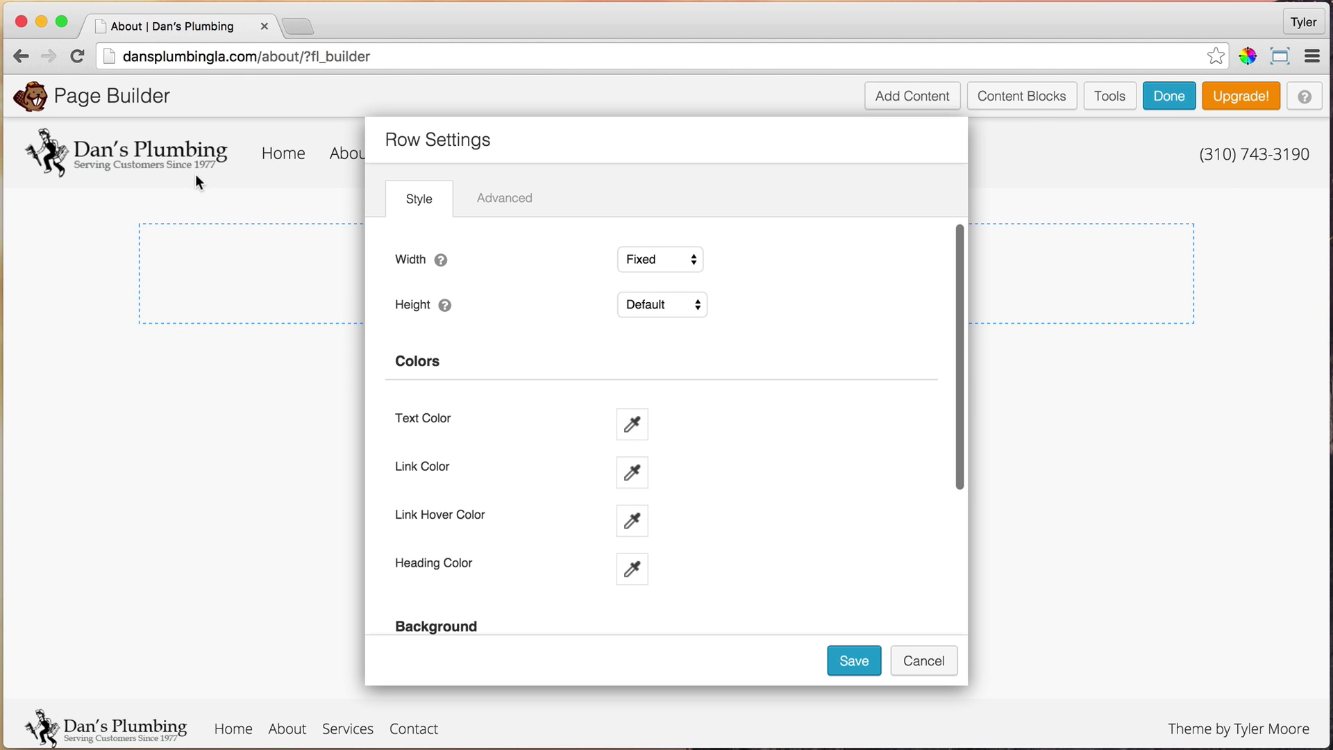
pyautogui.click(684, 259)
pyautogui.click(668, 277)
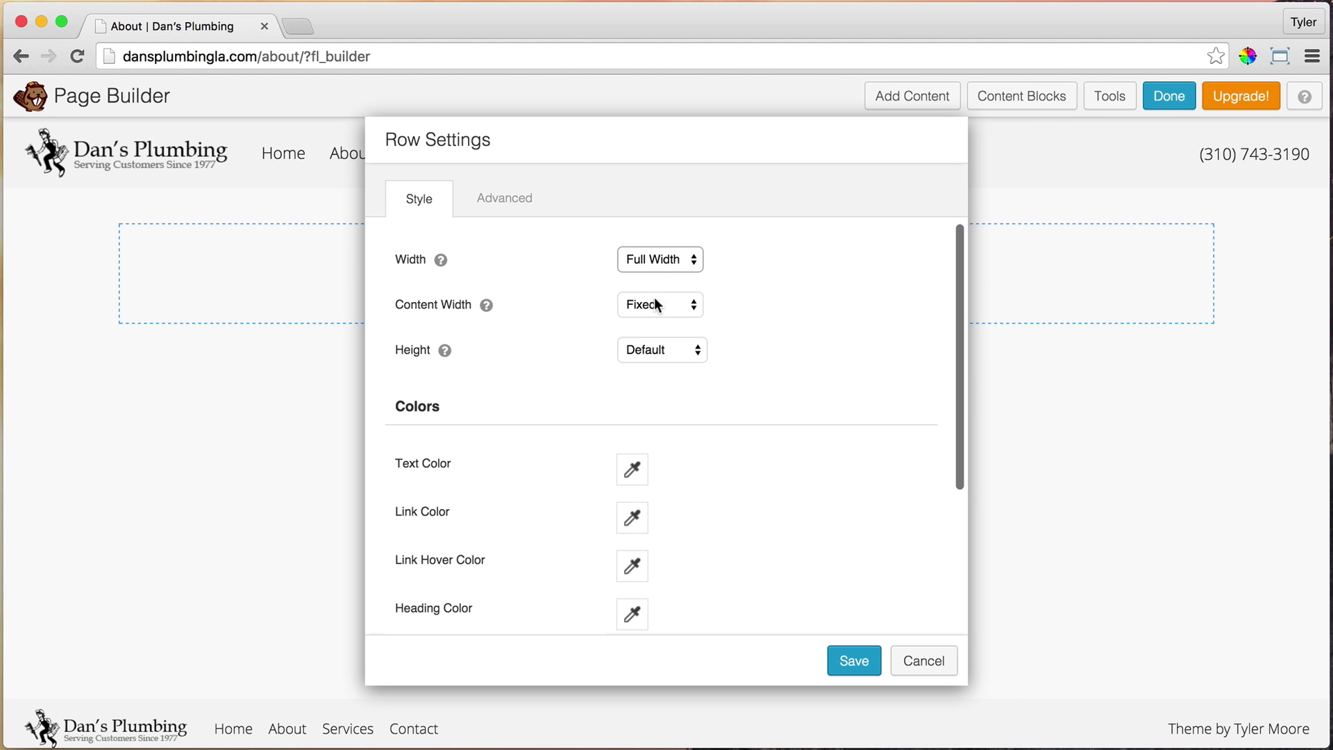
pyautogui.click(664, 304)
pyautogui.click(668, 322)
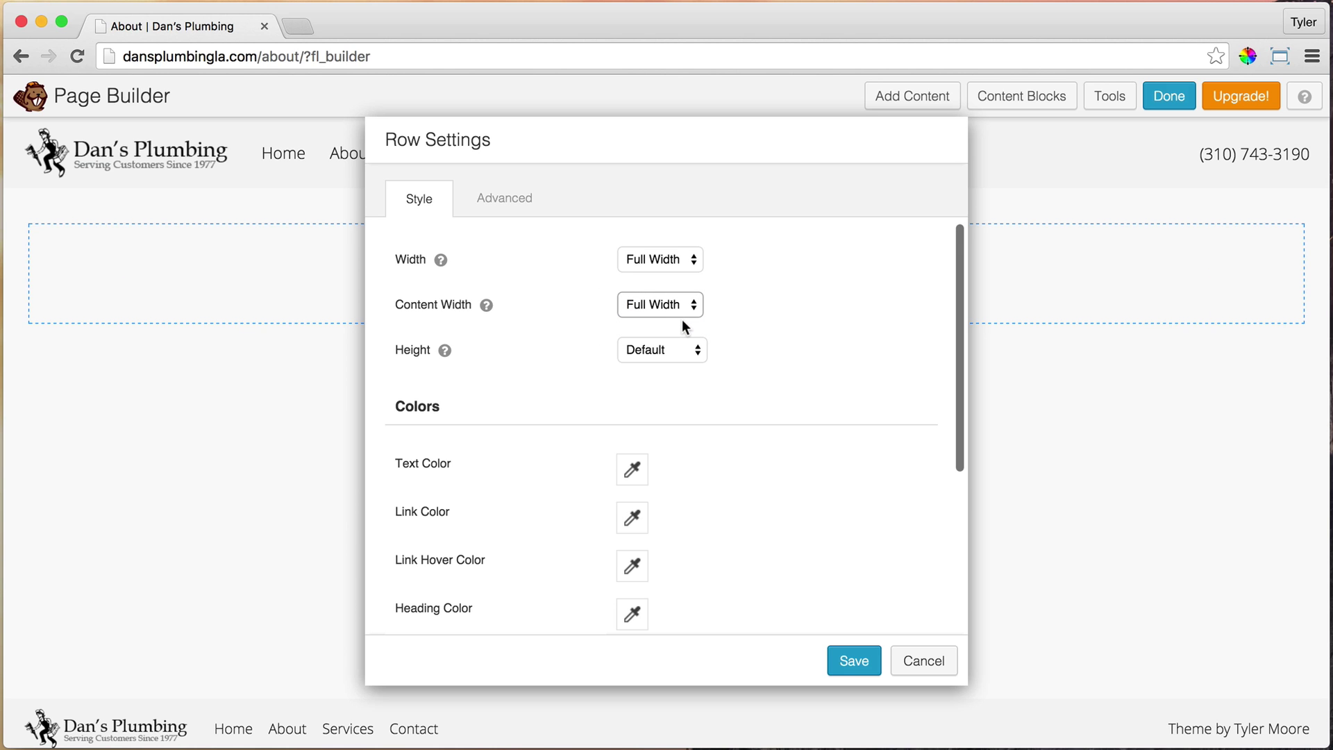
pyautogui.scroll(-5, 727, 338)
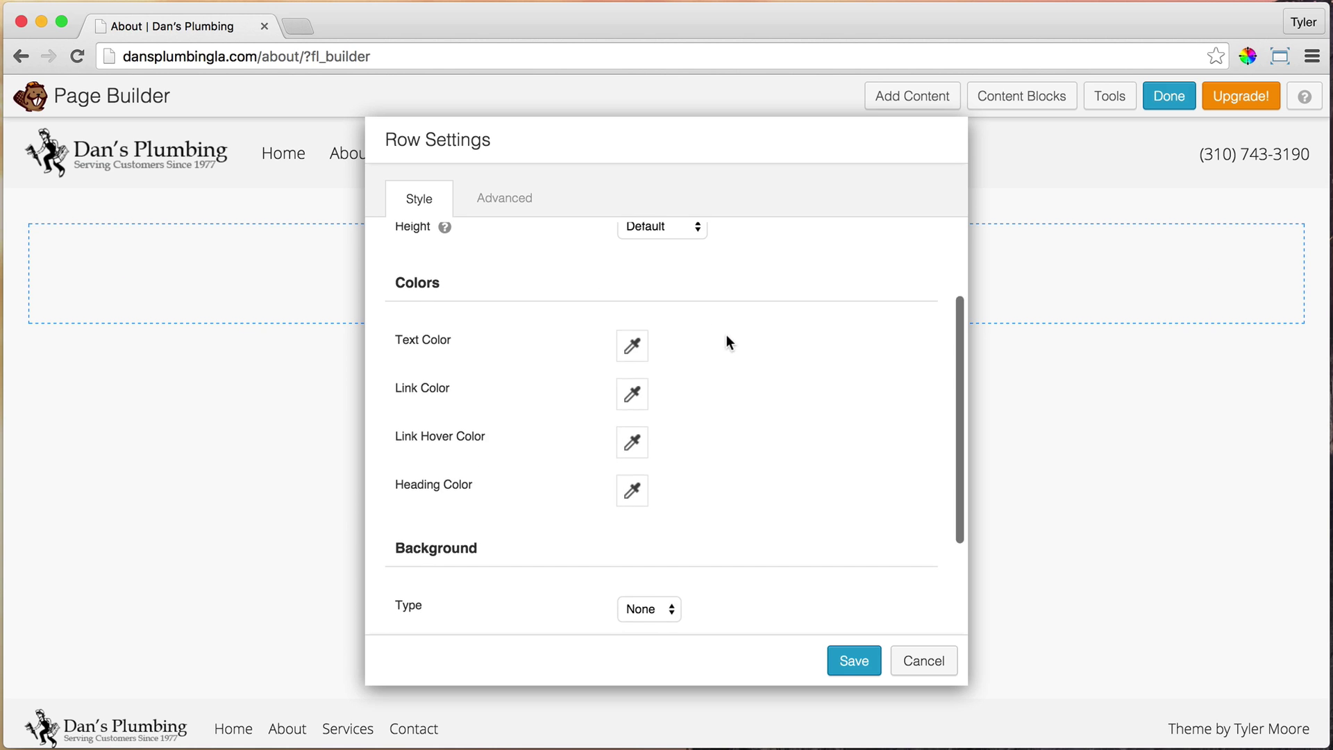
pyautogui.scroll(-1, 726, 335)
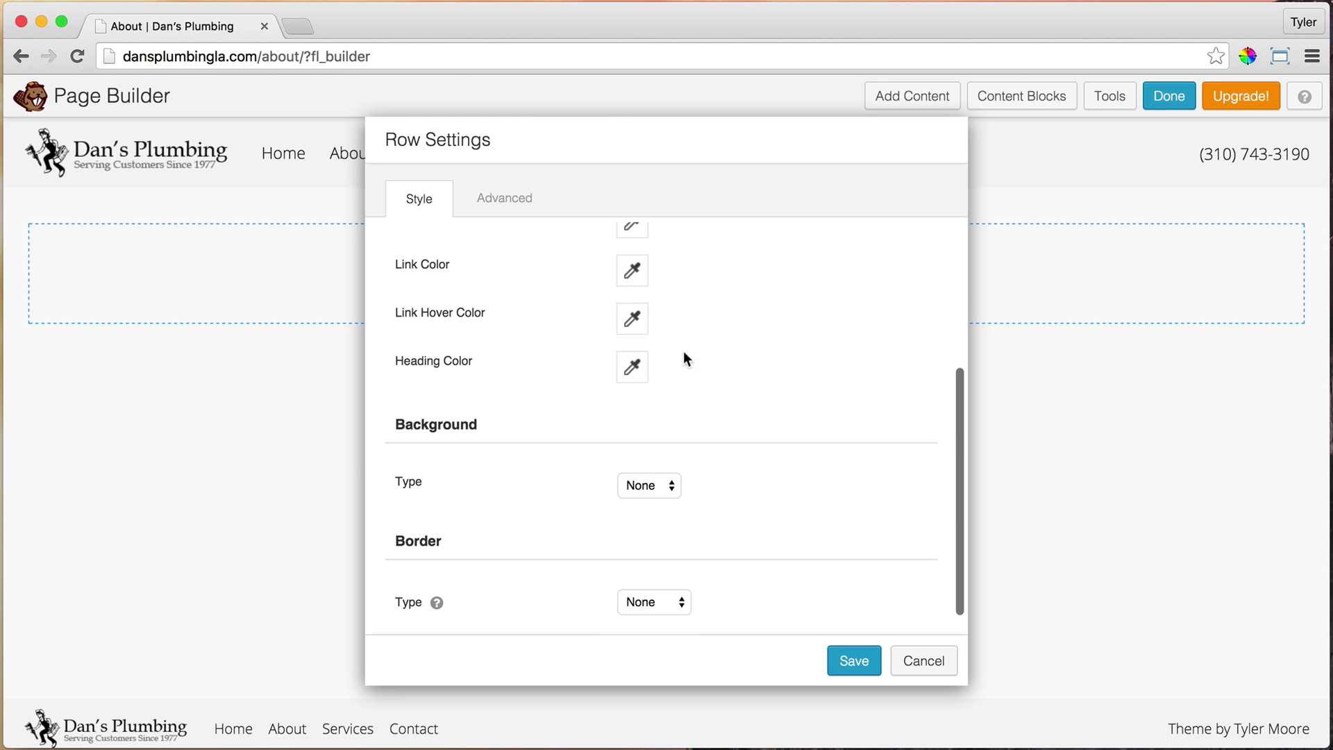
pyautogui.click(665, 487)
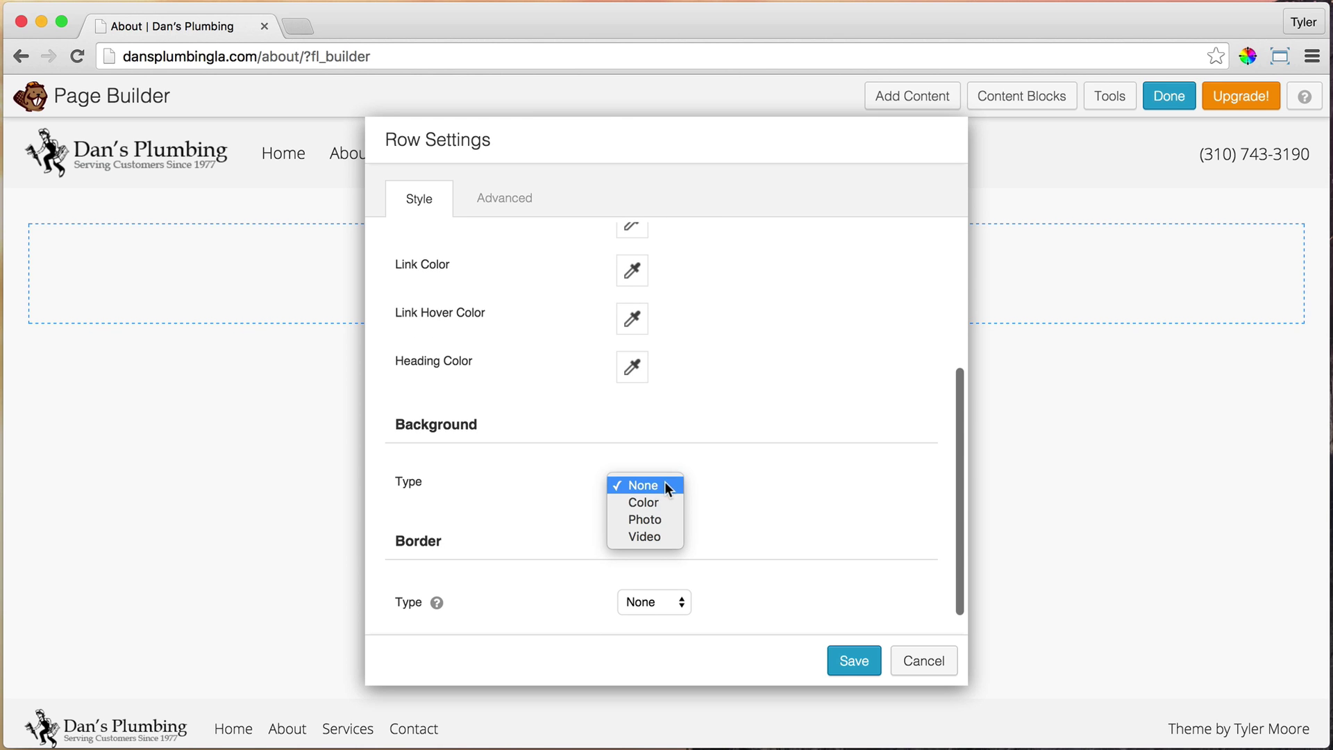
pyautogui.click(657, 522)
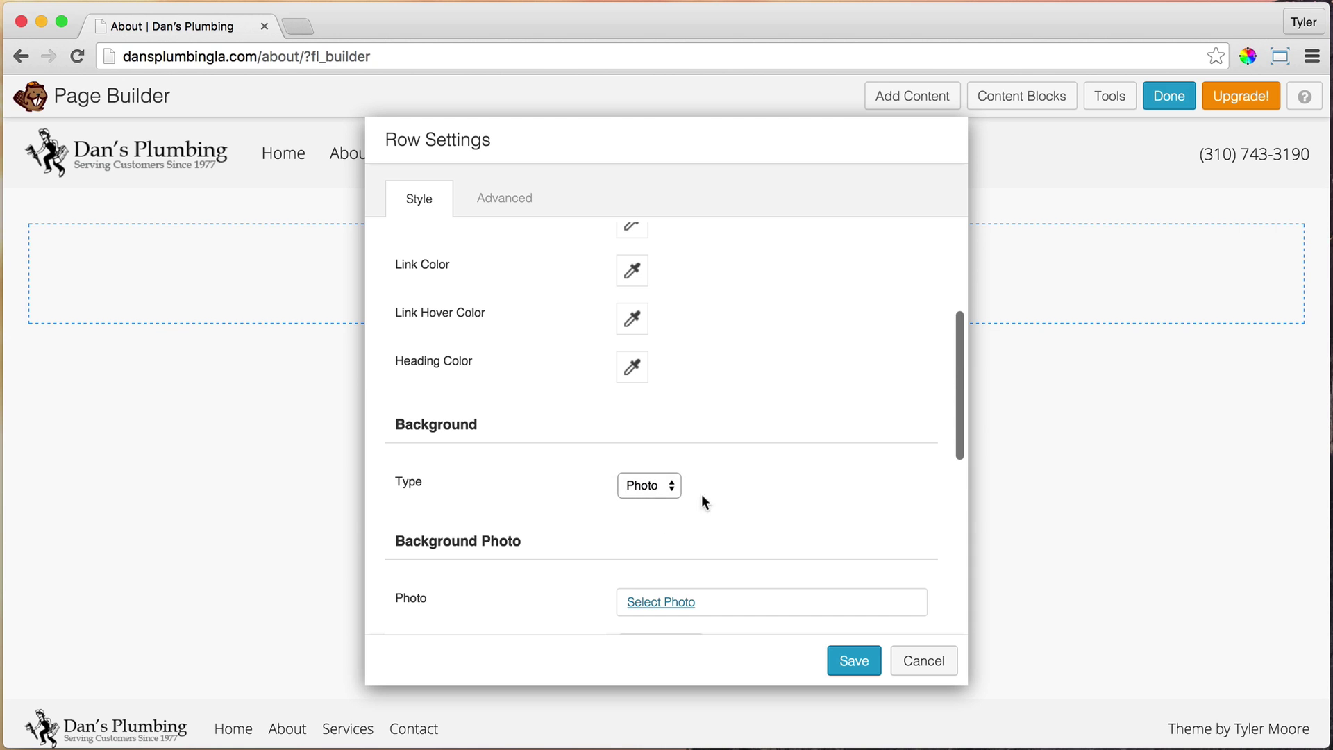
pyautogui.scroll(-2, 750, 477)
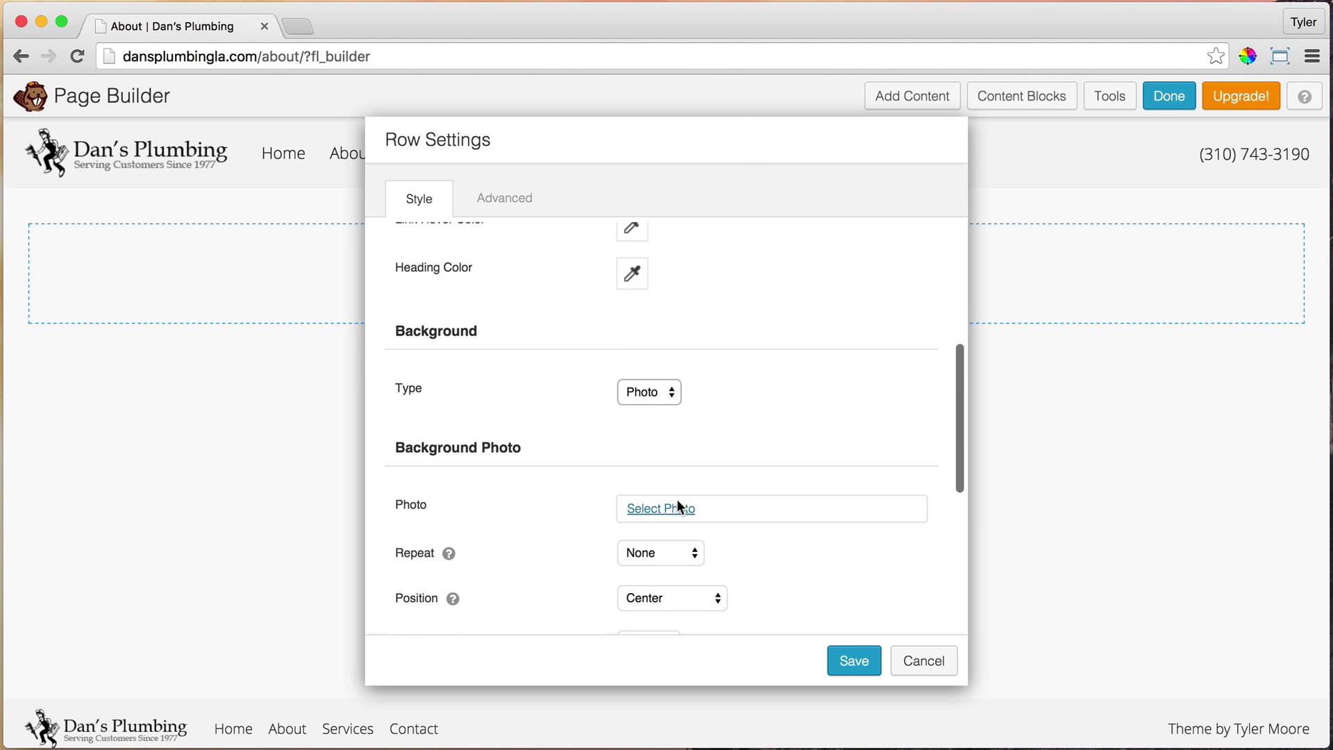
# Upload About/Main/About-Us-Main.jpg as the row background photo at Full Size 1900 x 1267
pyautogui.click(669, 514)
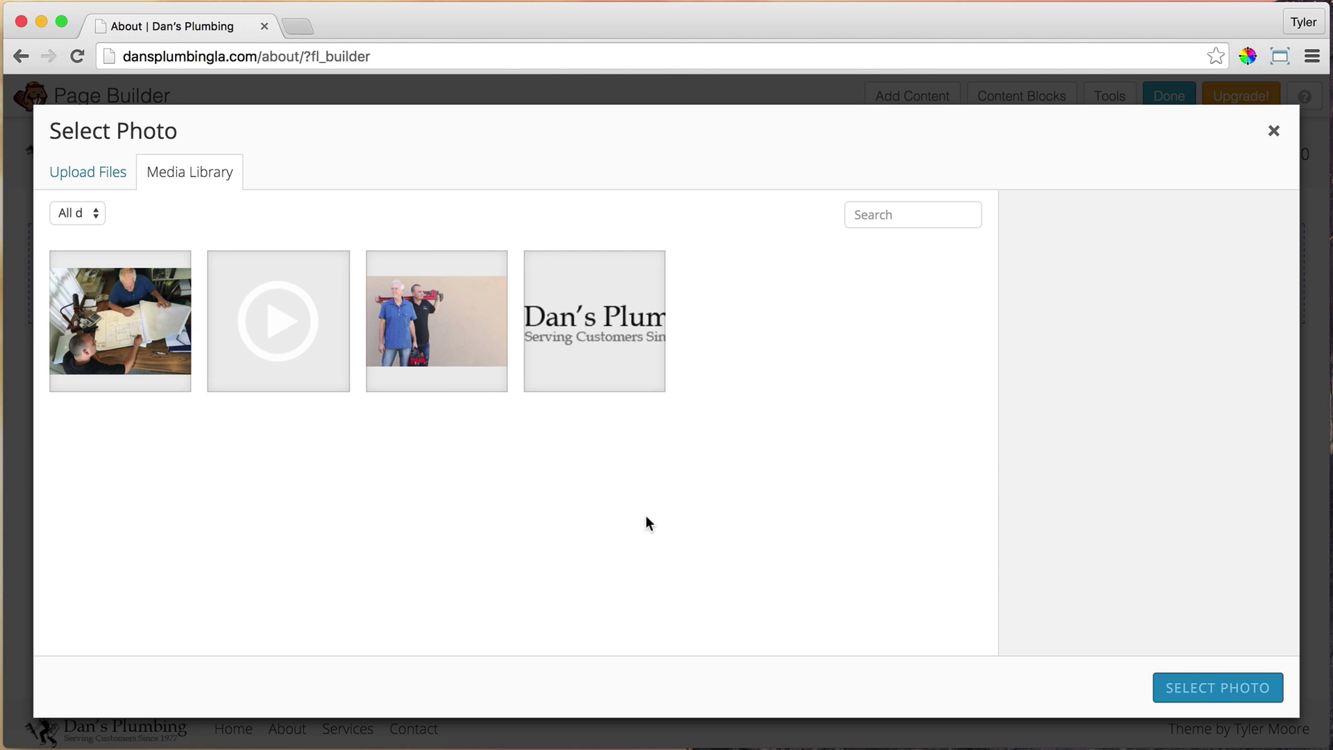
pyautogui.click(99, 174)
pyautogui.click(668, 455)
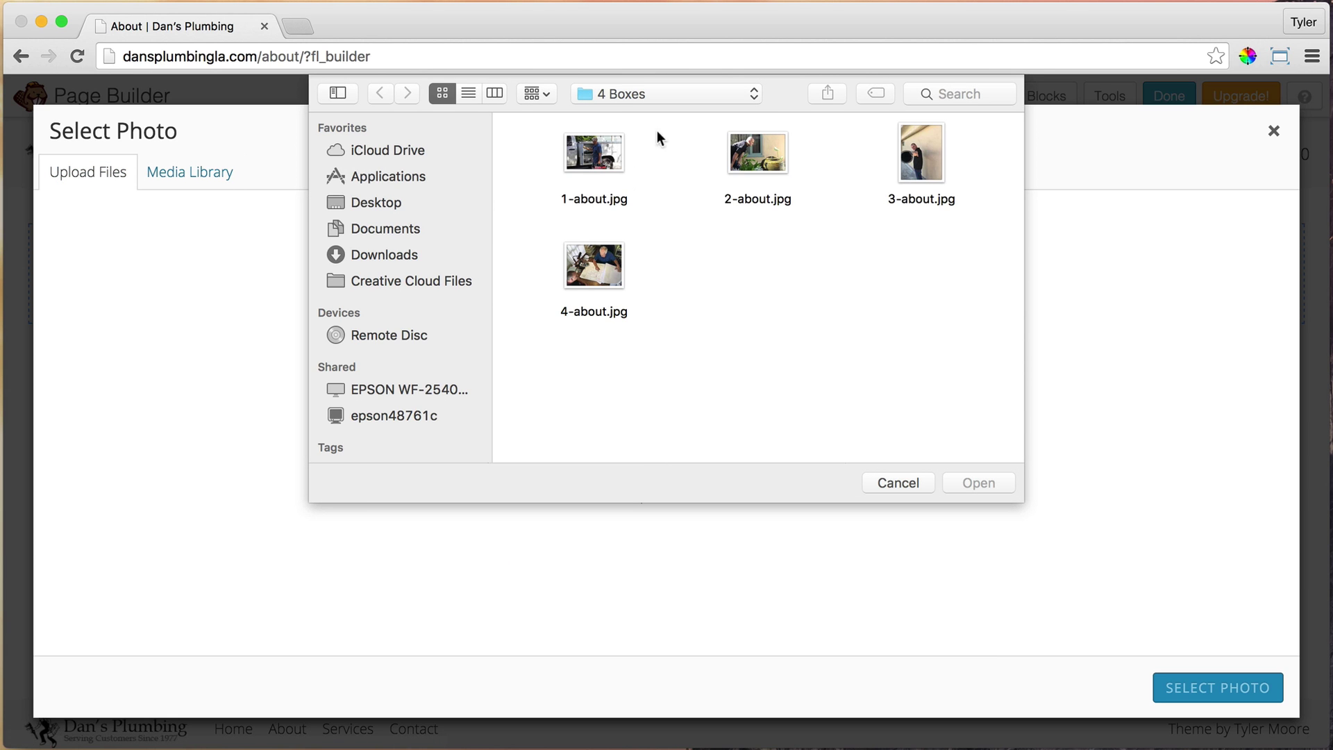
pyautogui.click(750, 94)
pyautogui.click(732, 114)
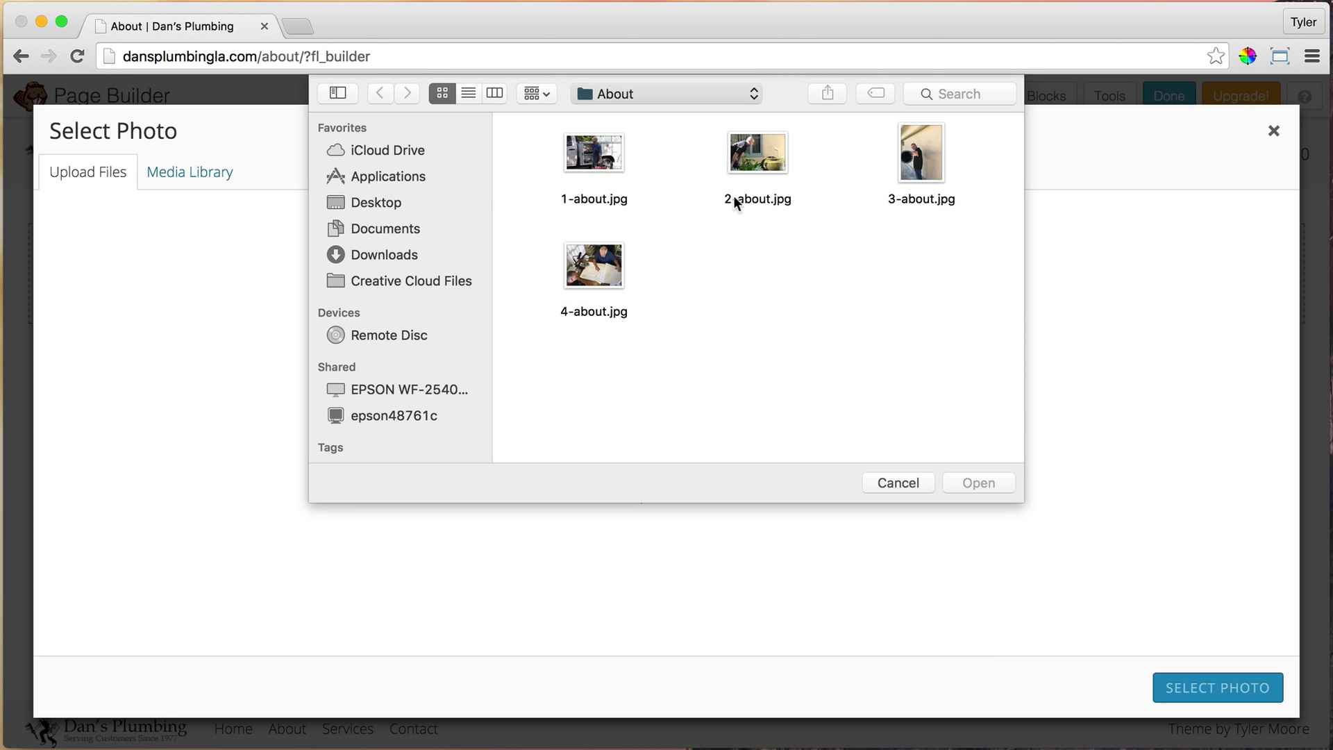
pyautogui.doubleClick(685, 161)
pyautogui.click(552, 161)
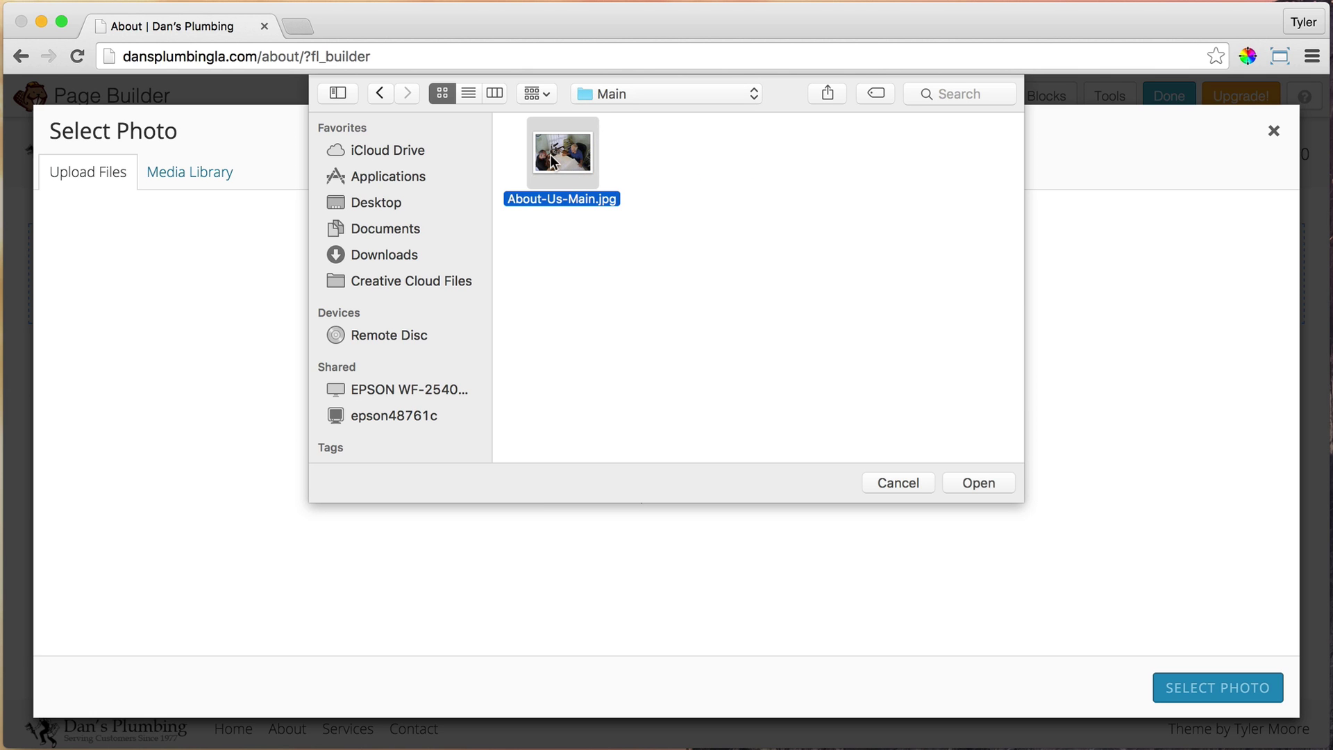
pyautogui.click(979, 483)
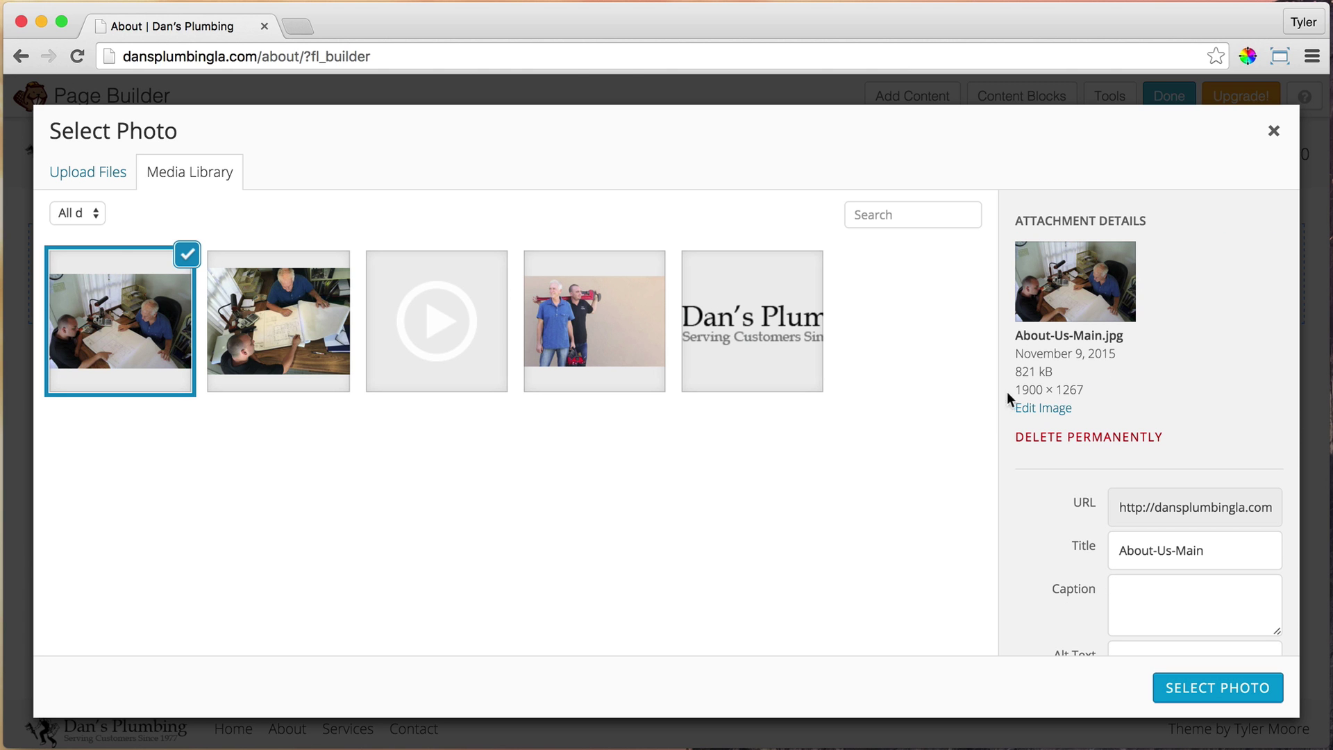
pyautogui.moveTo(1018, 389); pyautogui.dragTo(1088, 388)
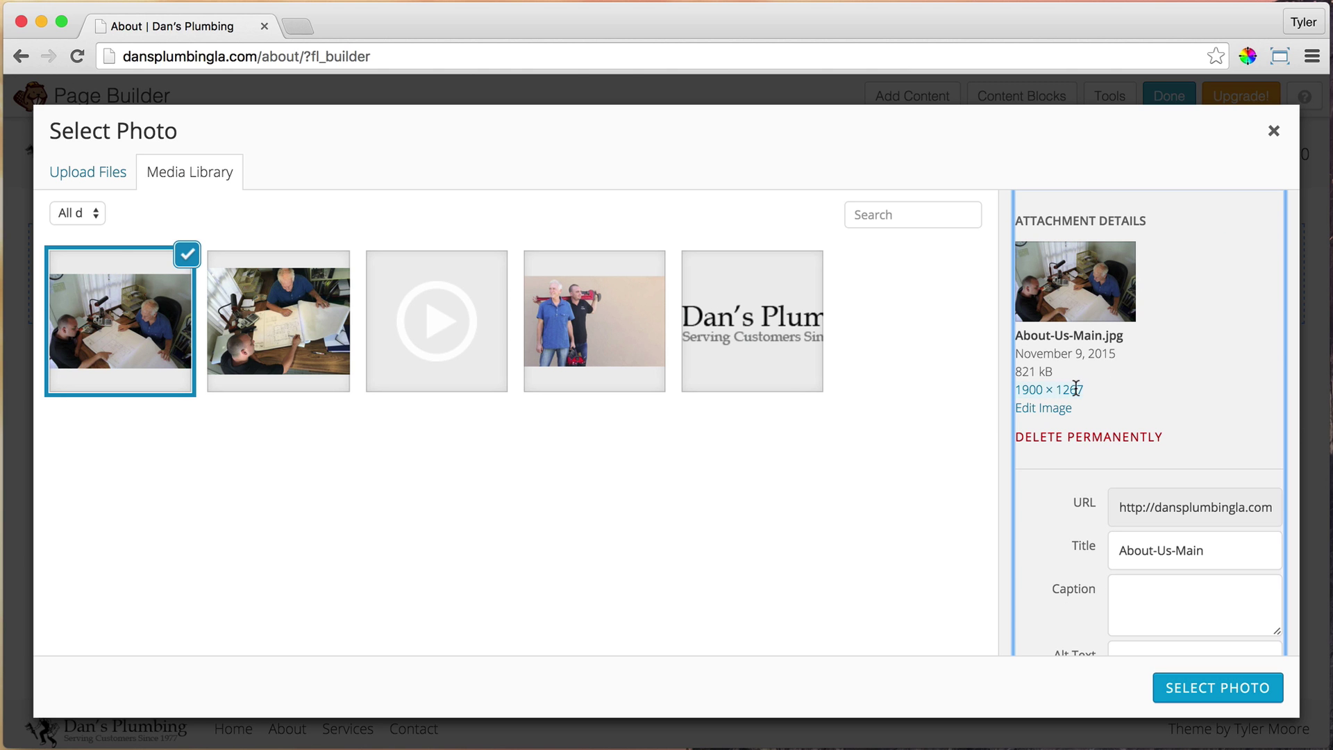
pyautogui.click(1076, 389)
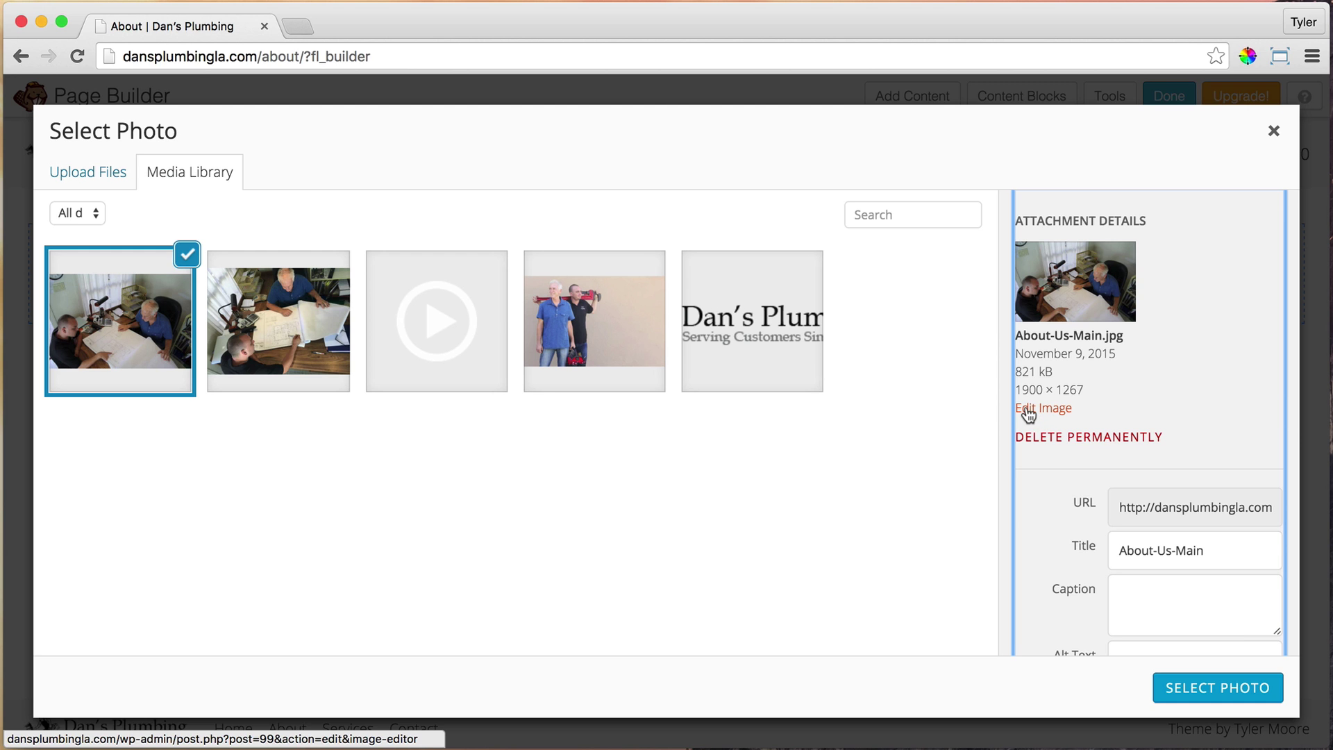
pyautogui.scroll(-2, 1206, 589)
# Confirm the uploaded photo and set its background Position to Center
pyautogui.click(1224, 689)
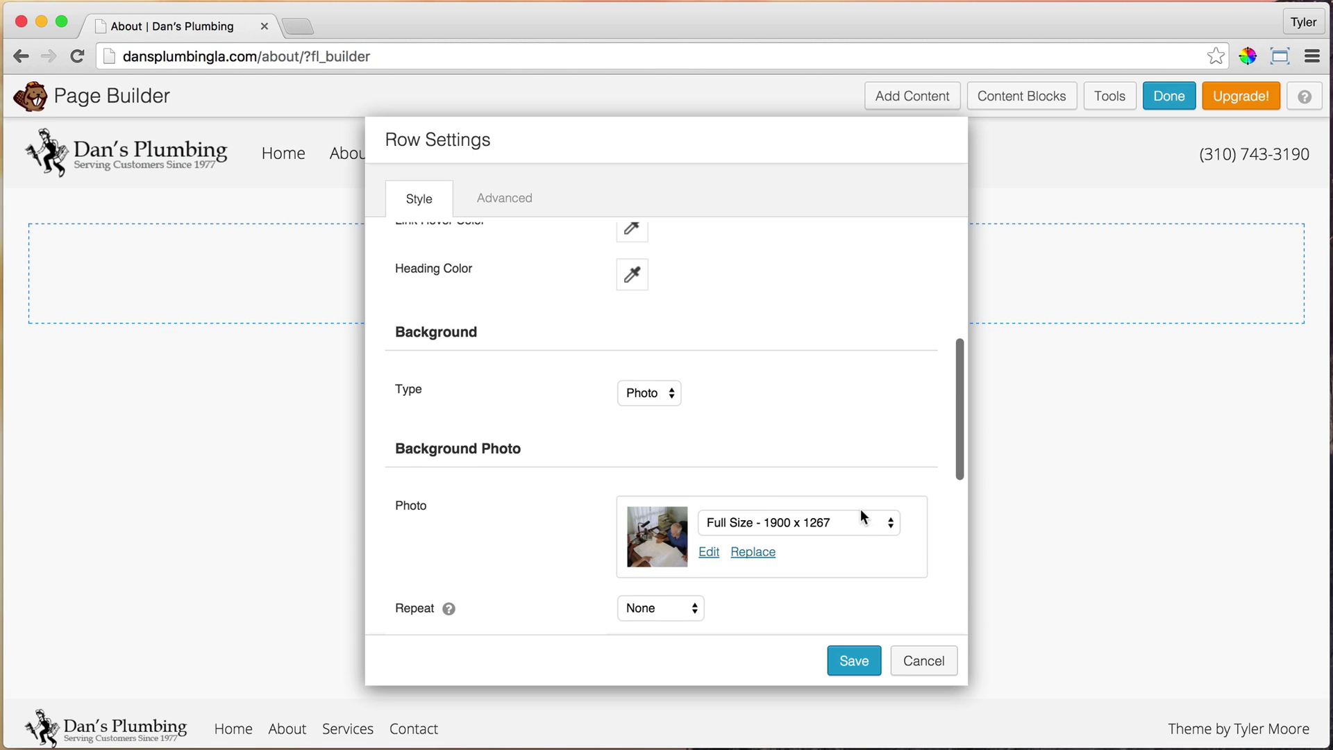
pyautogui.scroll(-4, 864, 504)
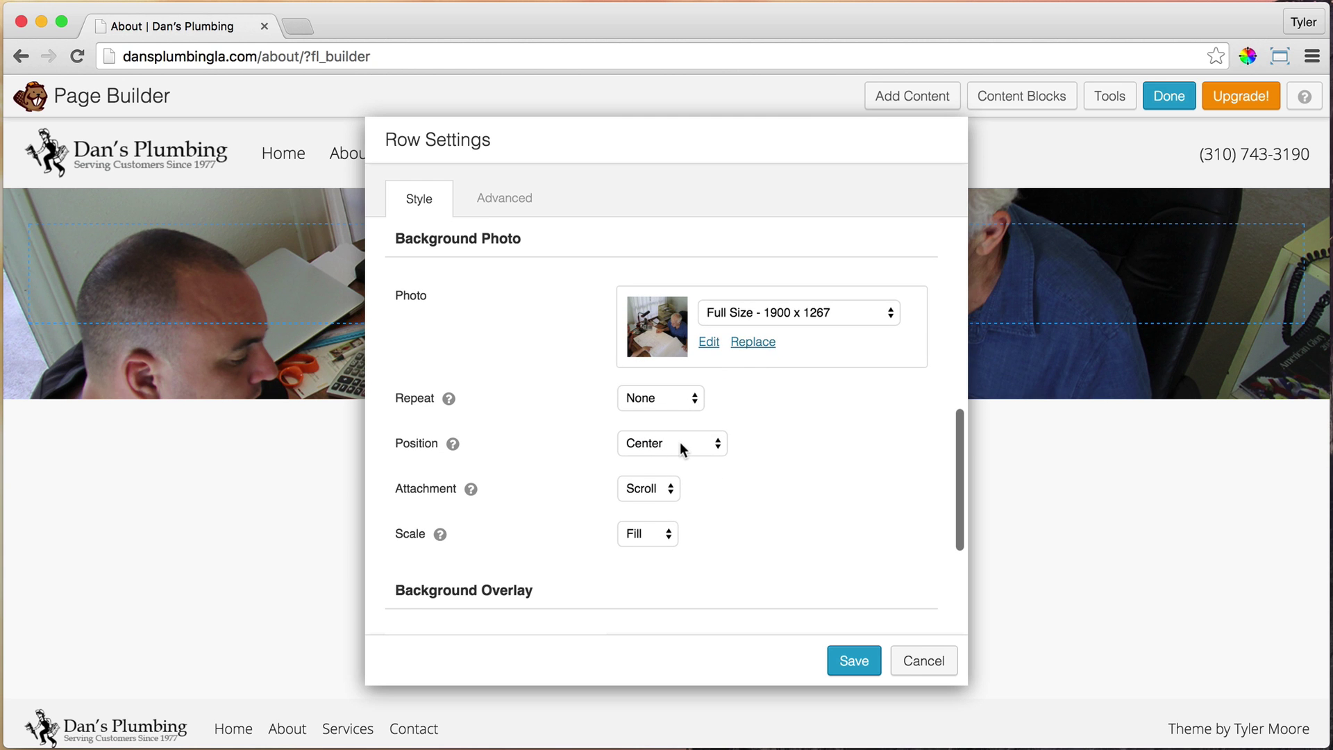
pyautogui.click(678, 445)
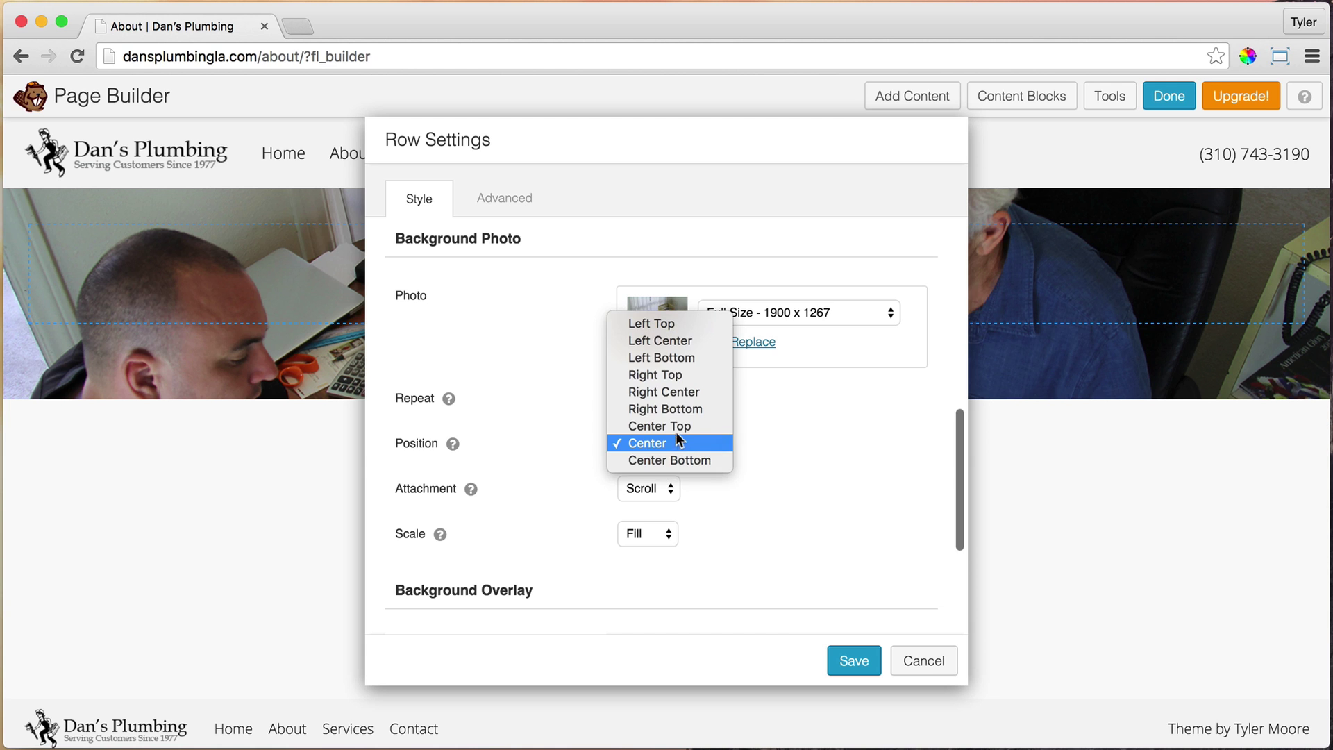
pyautogui.click(681, 461)
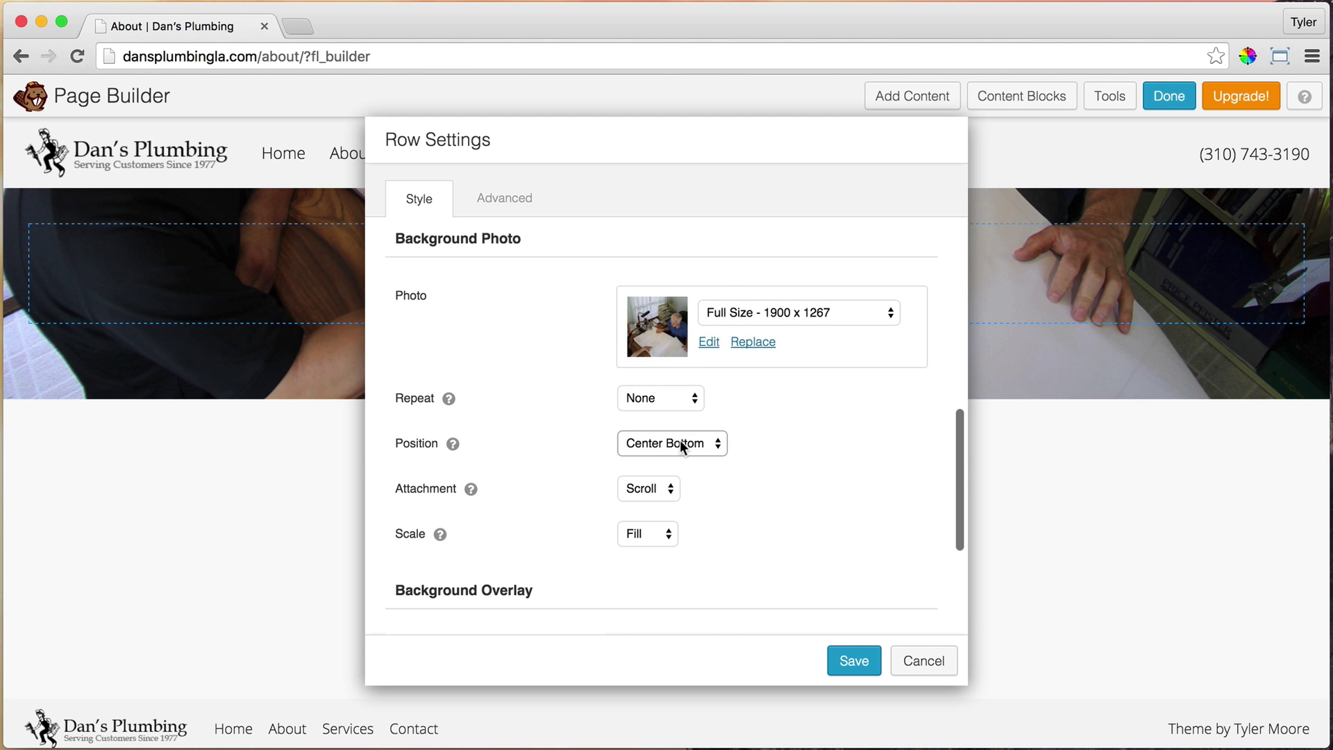
pyautogui.click(681, 439)
pyautogui.click(682, 427)
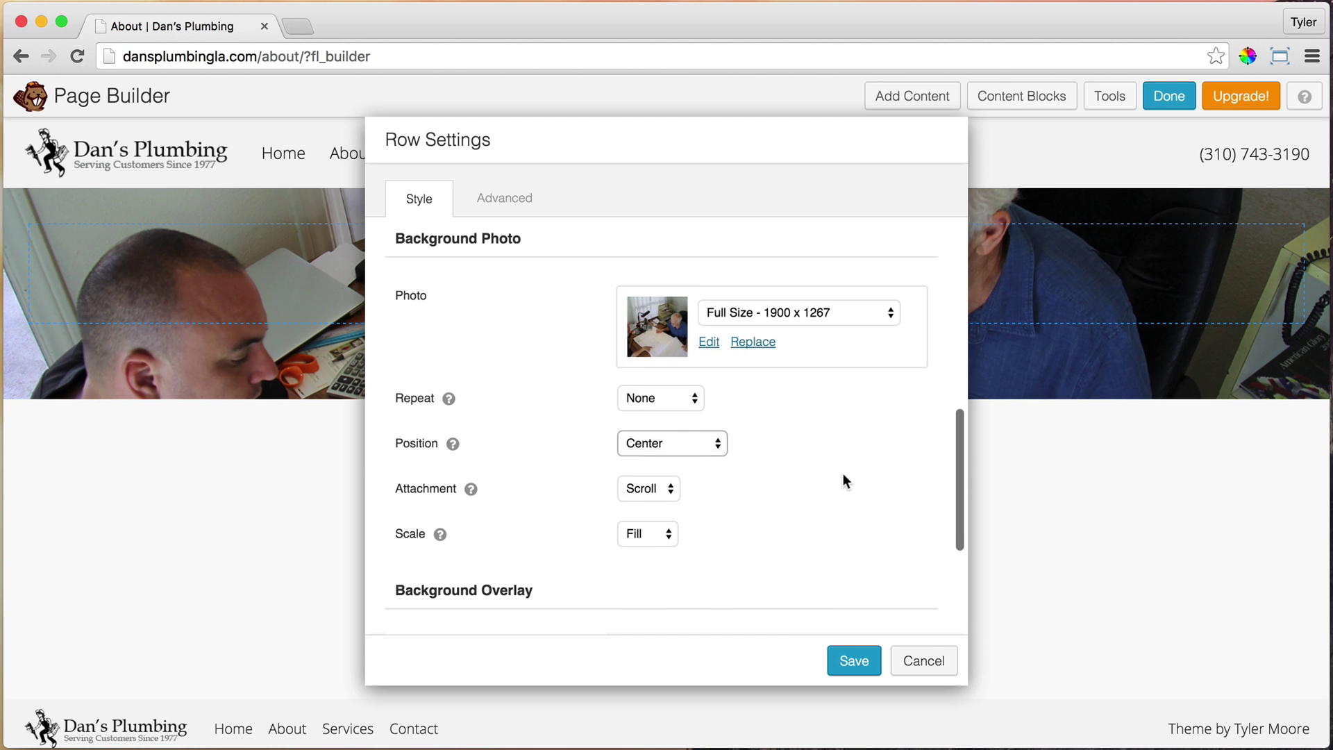
pyautogui.scroll(-5, 843, 479)
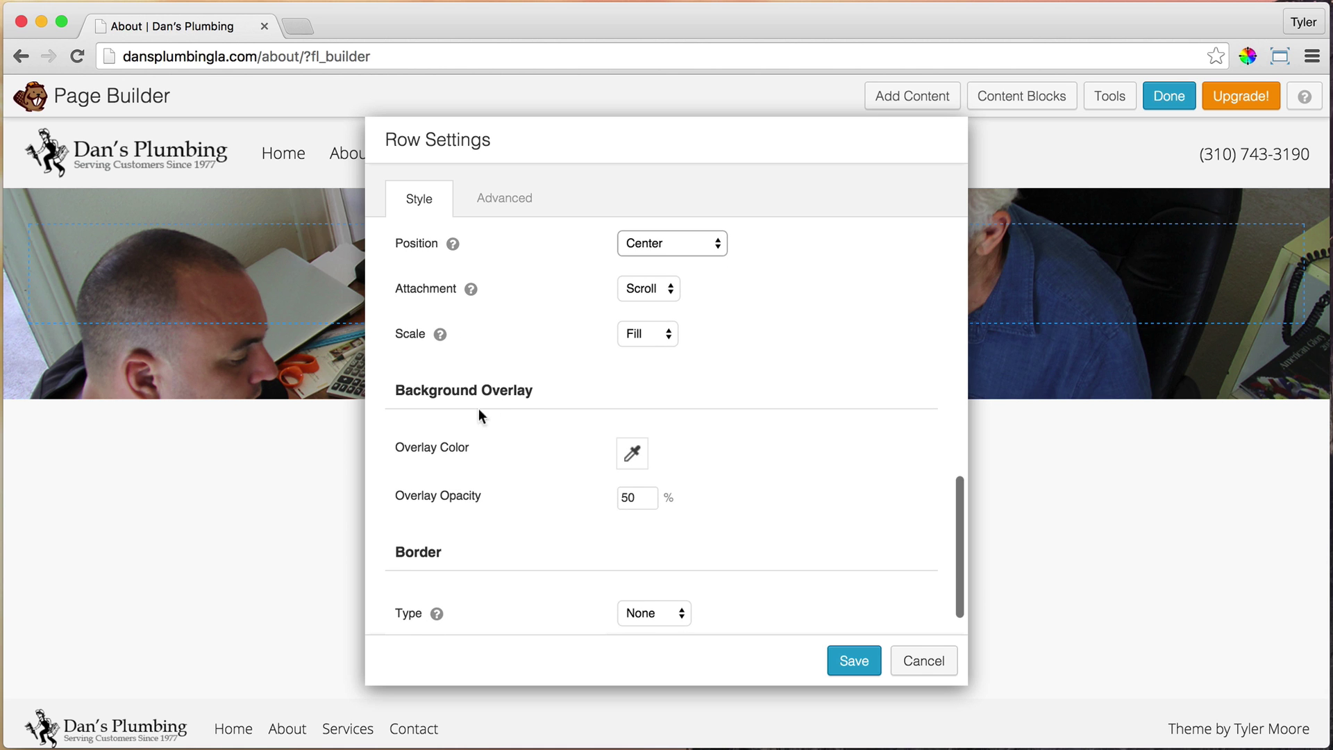
# Give the row background a dark grey overlay at 10% opacity
pyautogui.click(632, 453)
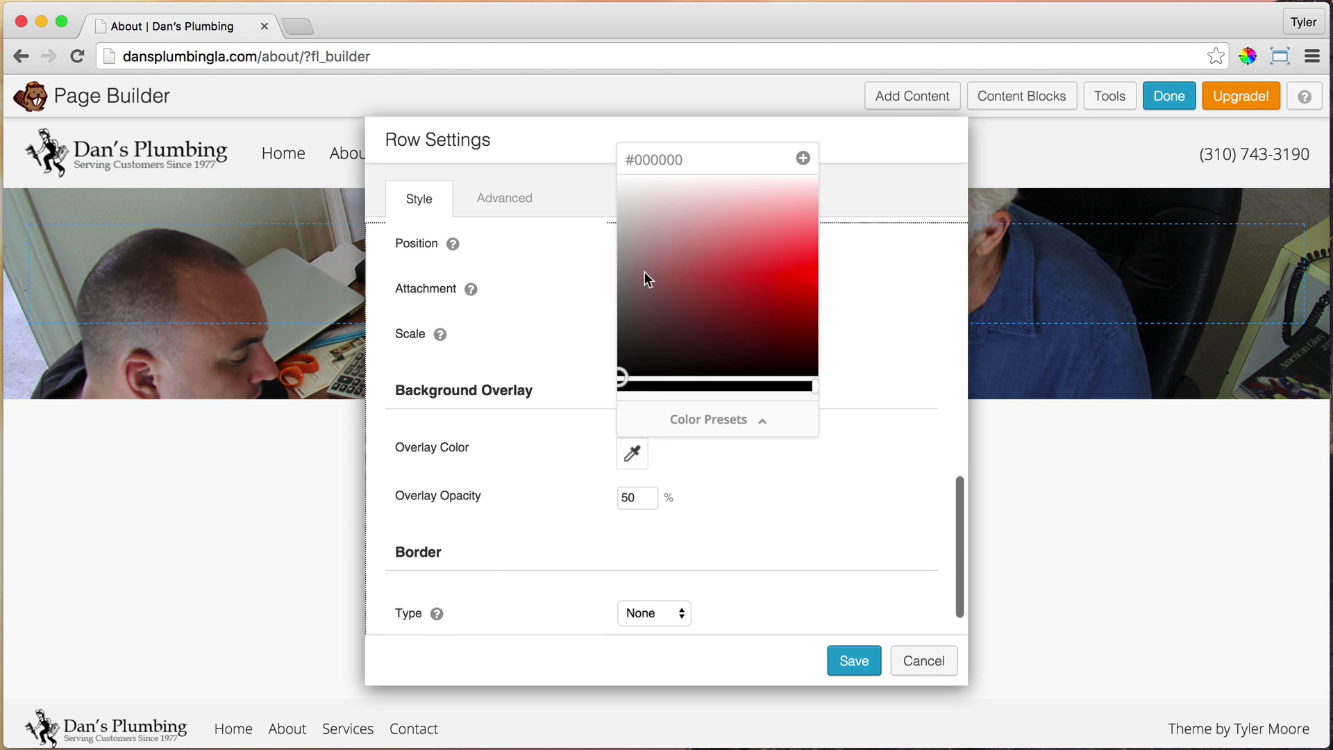
pyautogui.moveTo(643, 283); pyautogui.dragTo(581, 348)
pyautogui.click(582, 344)
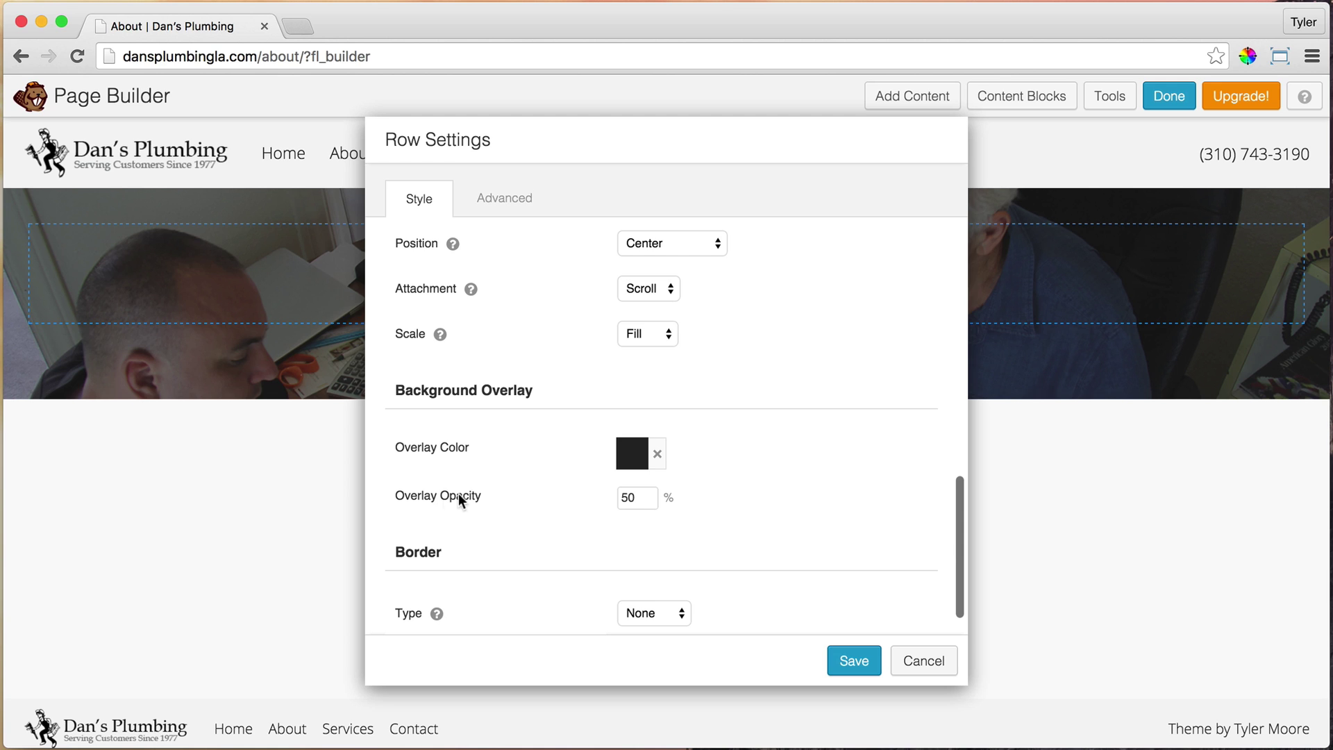
pyautogui.click(642, 505)
pyautogui.write('100')
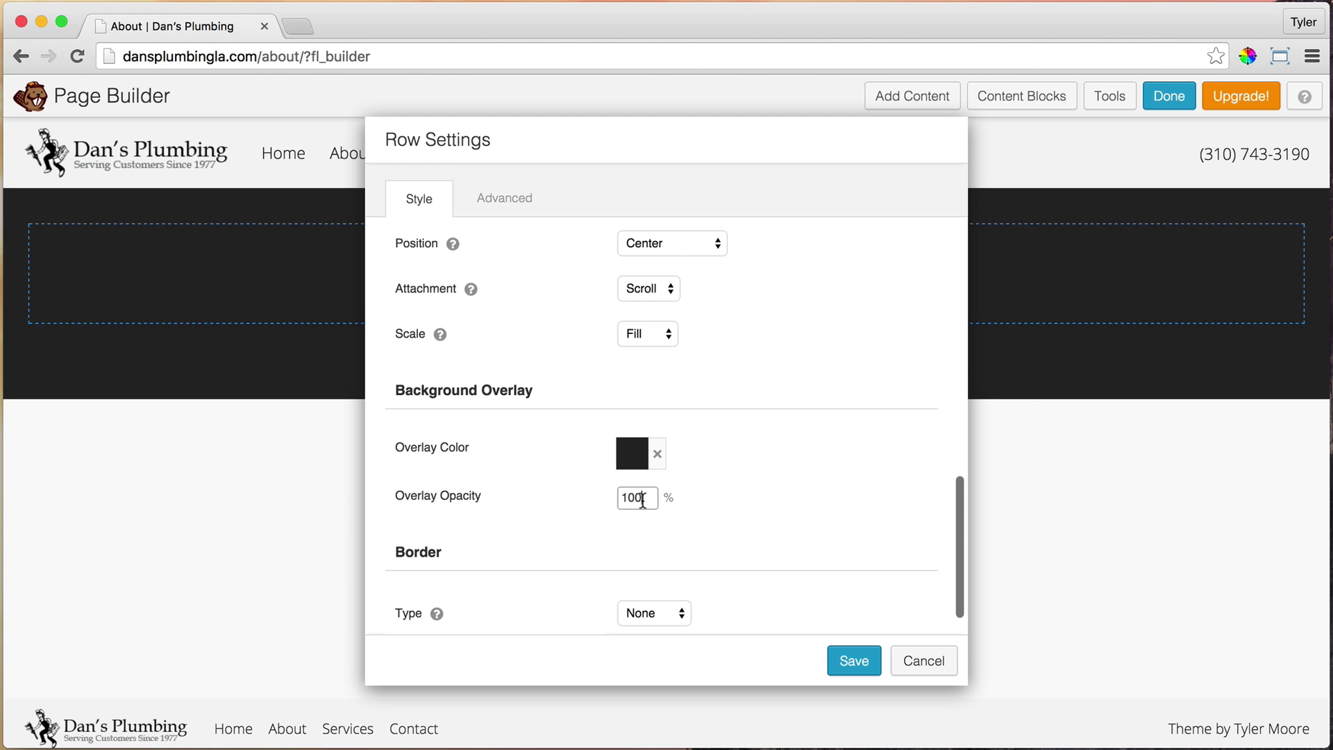
pyautogui.press('BackSpace')
pyautogui.press('BackSpace')
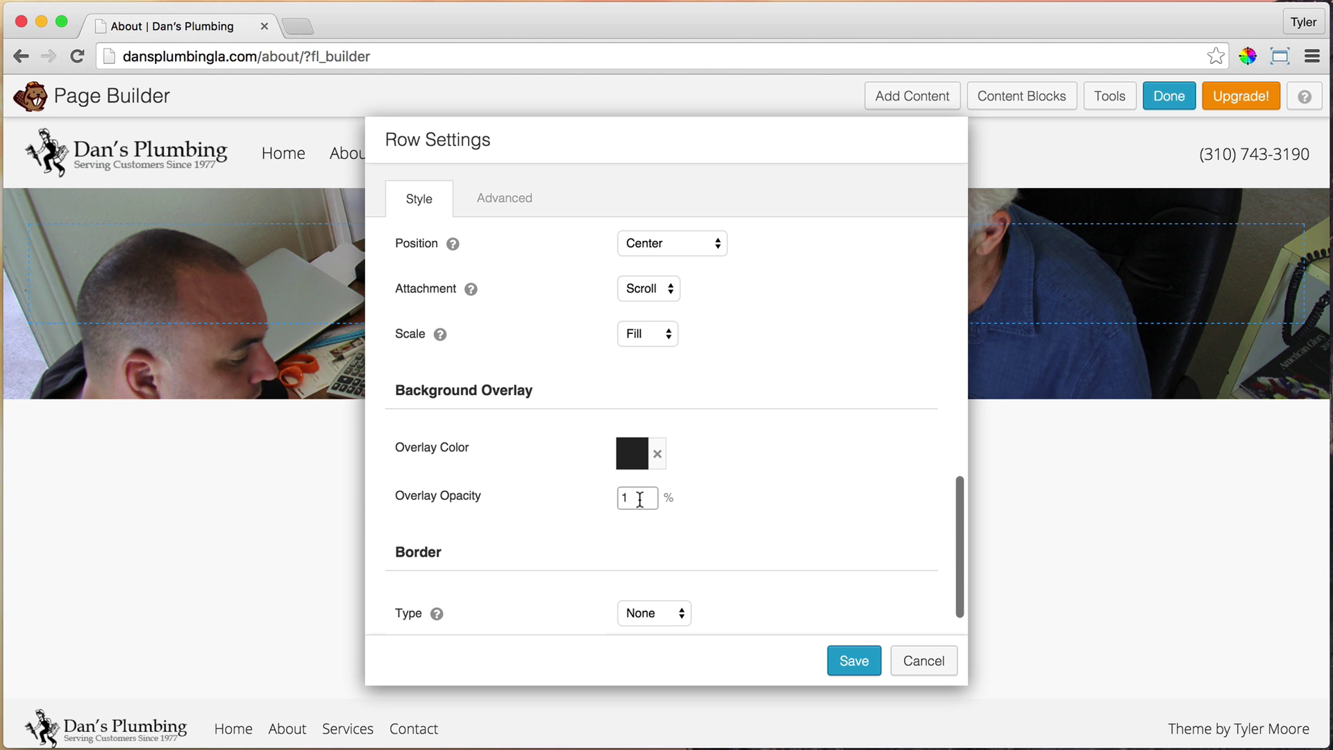
pyautogui.click(758, 498)
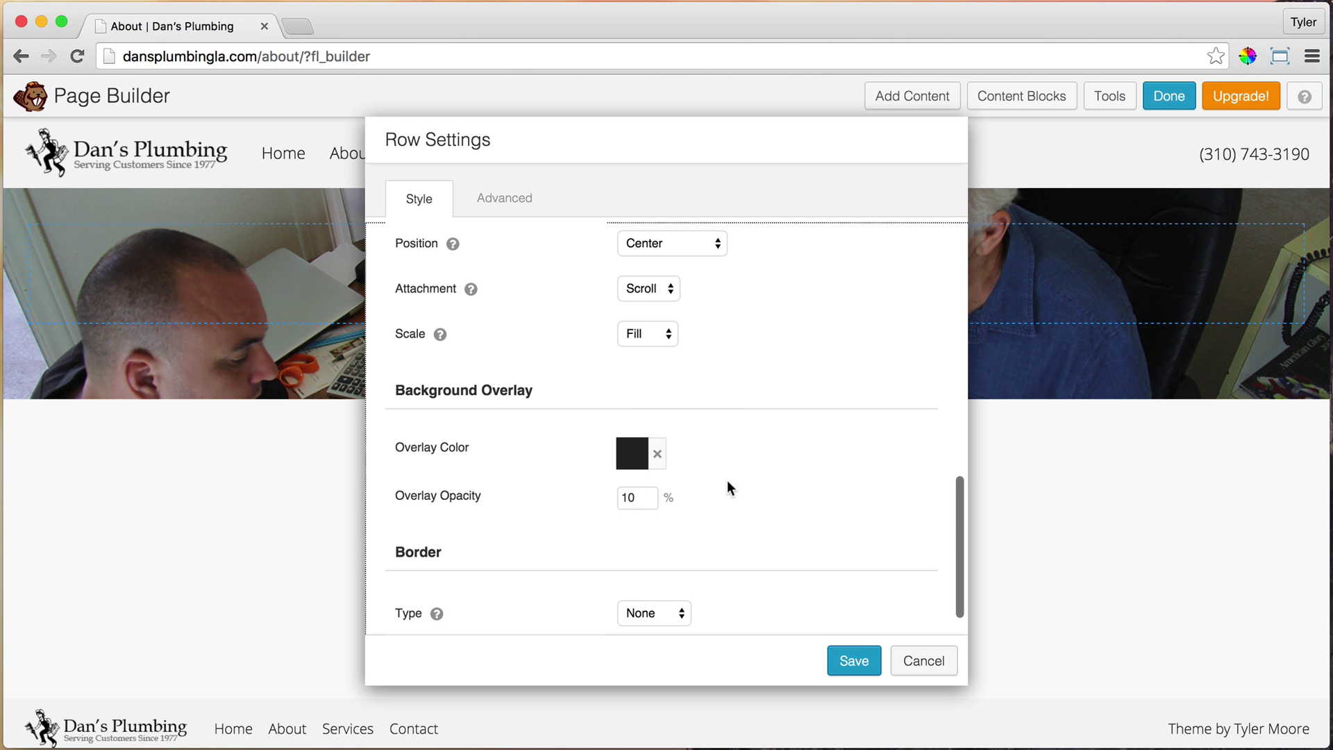
pyautogui.scroll(-1, 731, 487)
pyautogui.scroll(2, 731, 486)
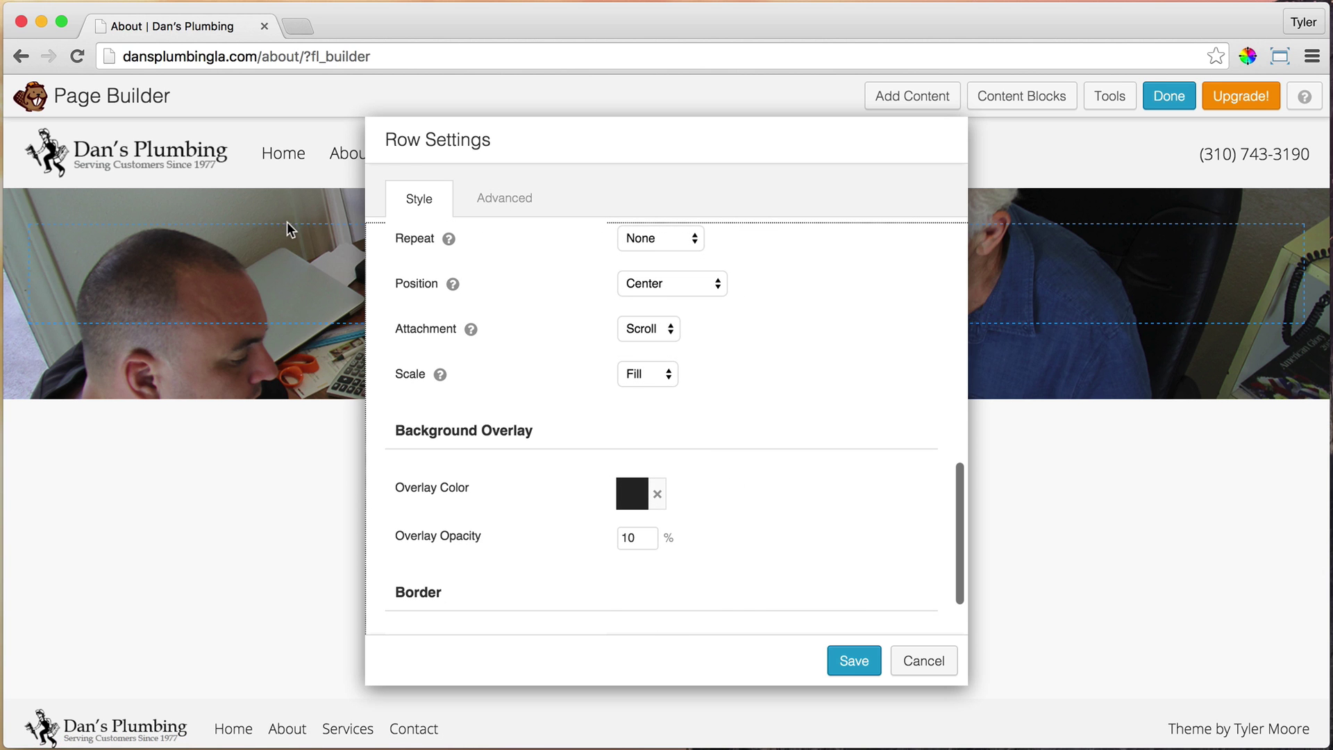
# Keep the row's top margin at 0 in the Advanced settings
pyautogui.click(520, 203)
pyautogui.scroll(10, 650, 310)
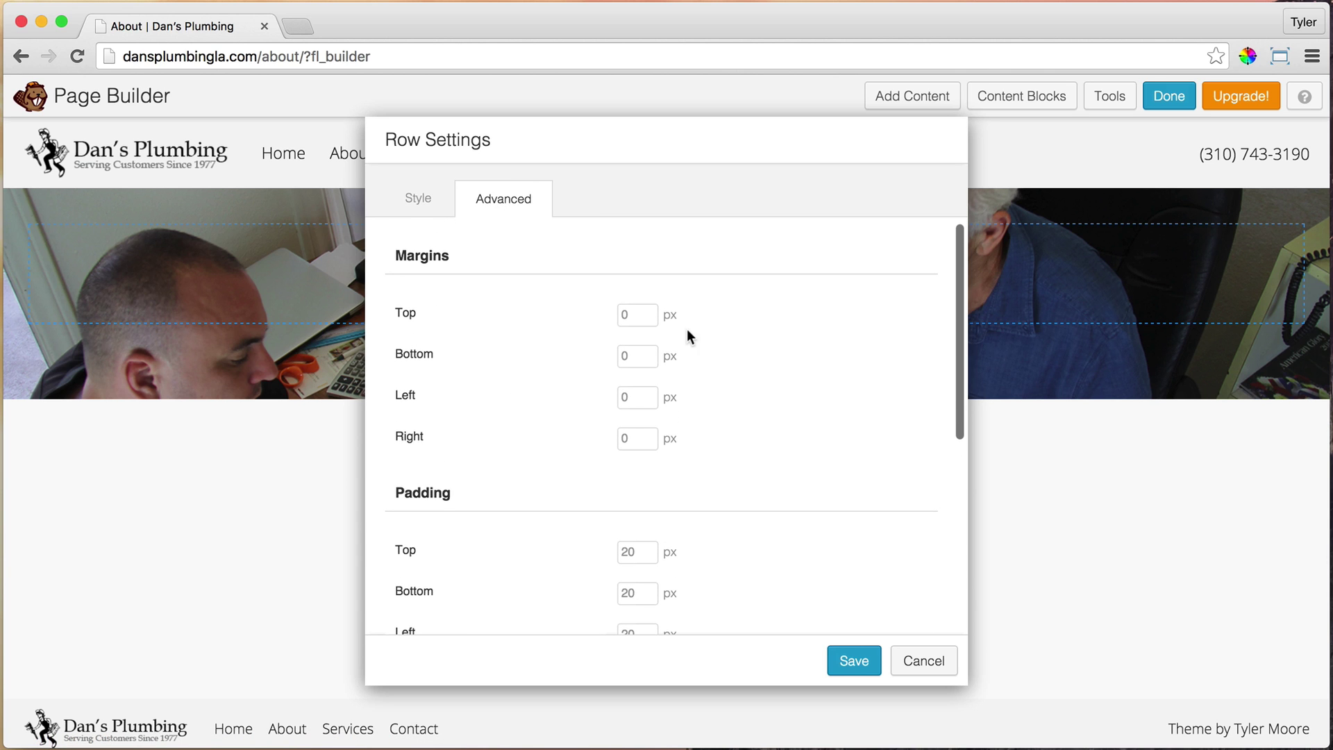
pyautogui.click(623, 312)
pyautogui.write('199')
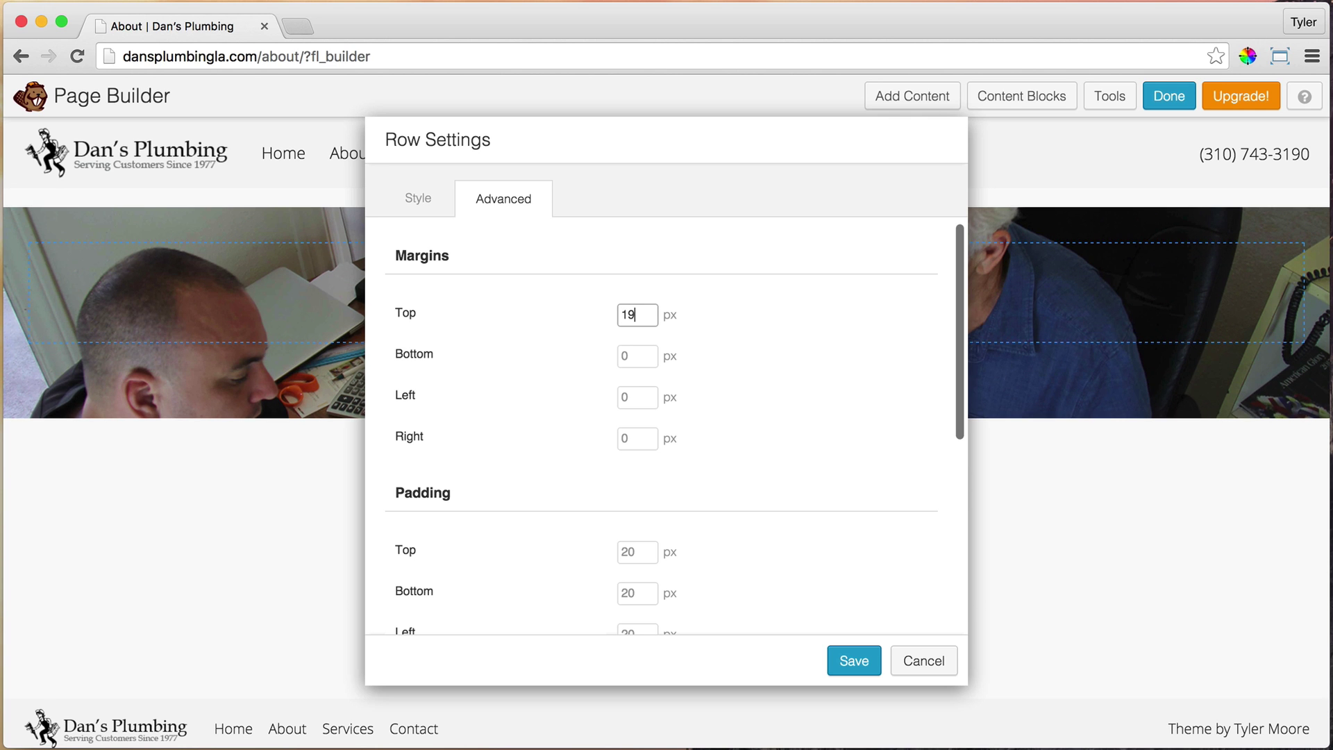
pyautogui.press('BackSpace')
pyautogui.press('BackSpace')
pyautogui.press('BackSpace')
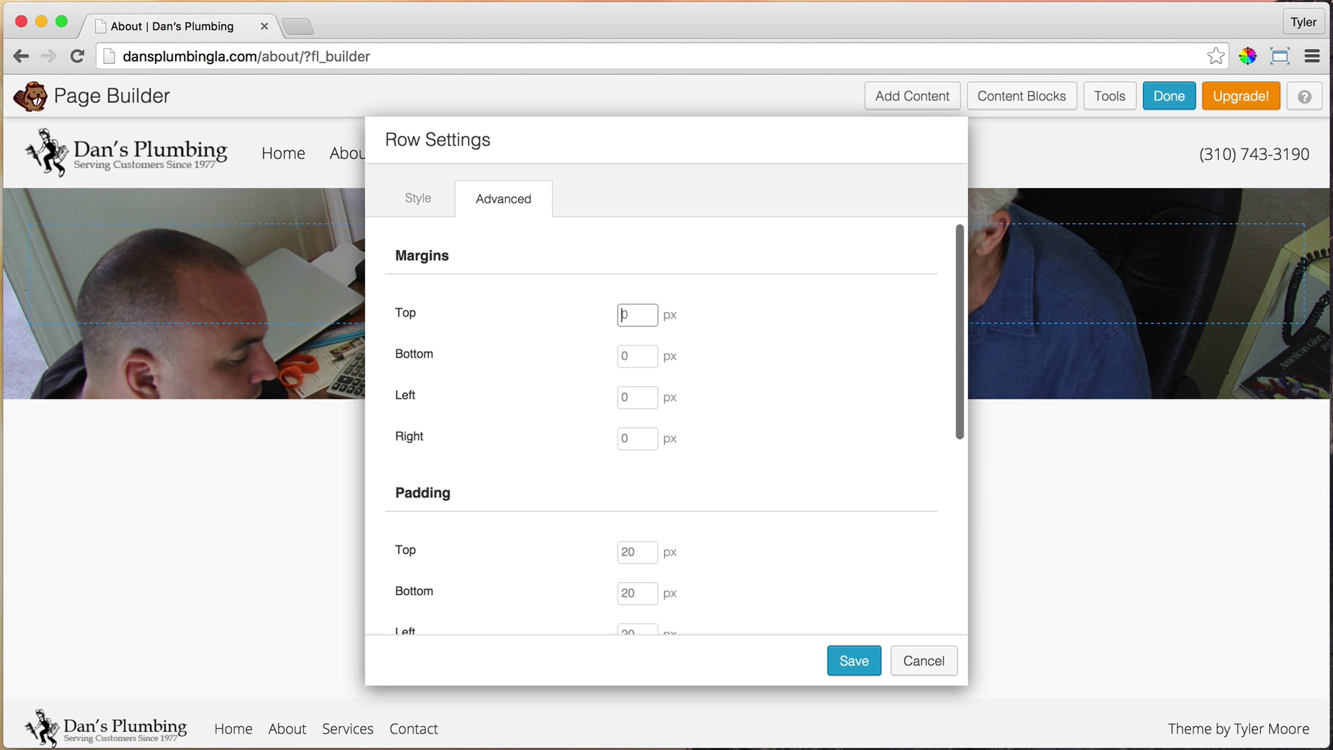
pyautogui.scroll(-5, 673, 390)
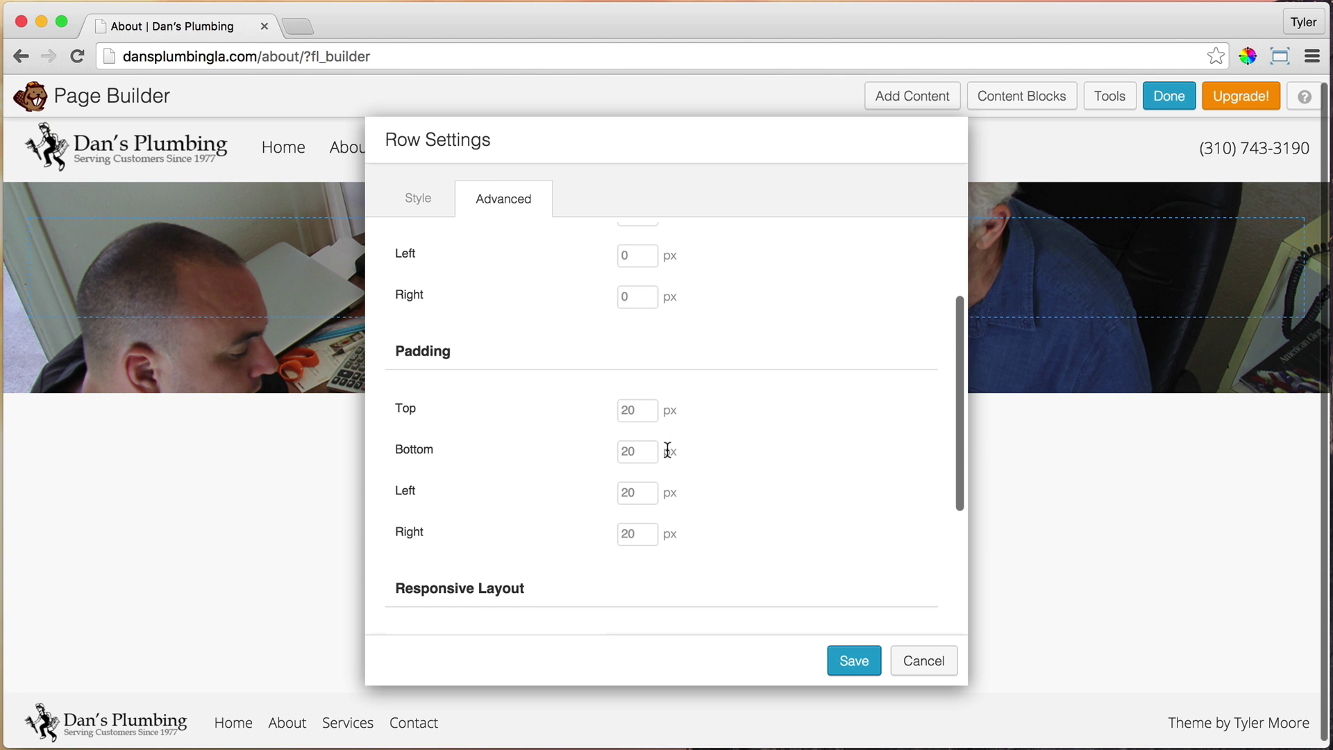
# Set the row's top and bottom padding to 120 px and save the row settings
pyautogui.click(633, 411)
pyautogui.write('120')
pyautogui.press('Tab')
pyautogui.write('120')
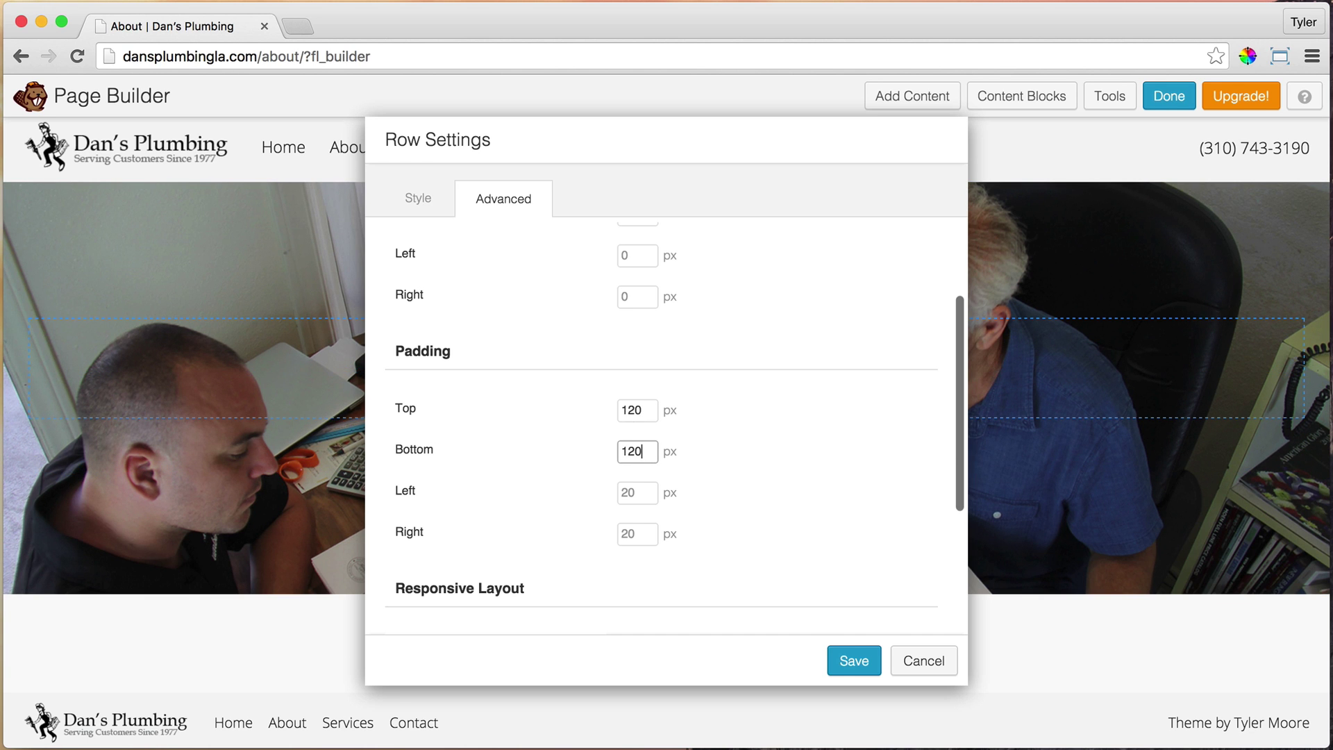
pyautogui.scroll(-2, 771, 455)
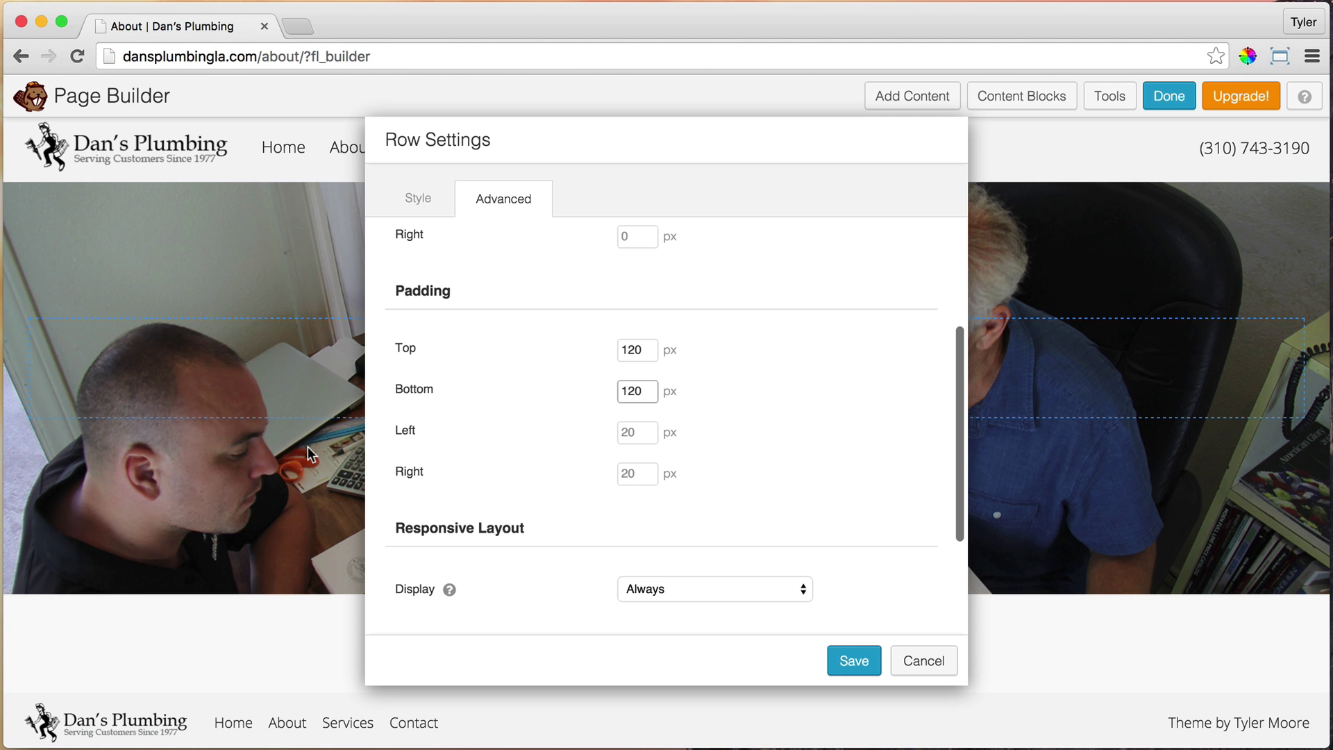
pyautogui.click(859, 664)
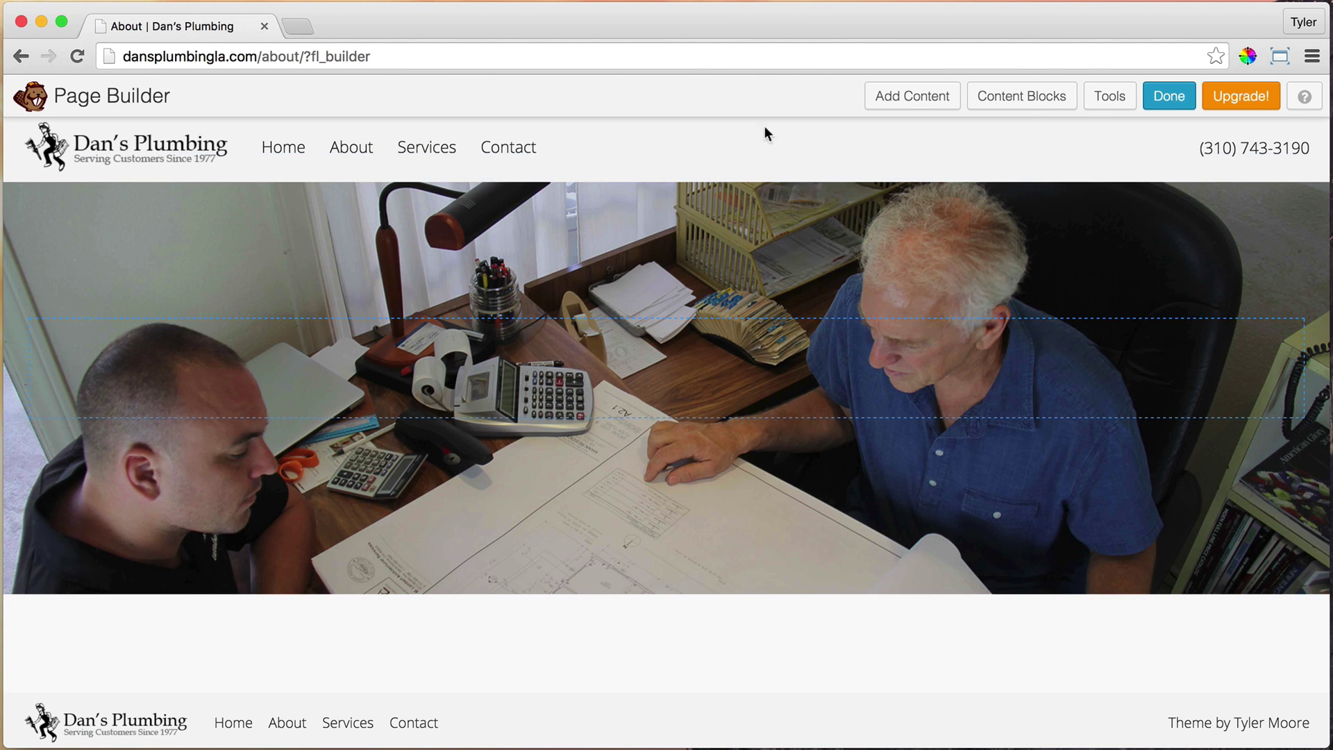
# Add a Heading module reading 'About Us' with font size 80 to the hero row
pyautogui.click(906, 104)
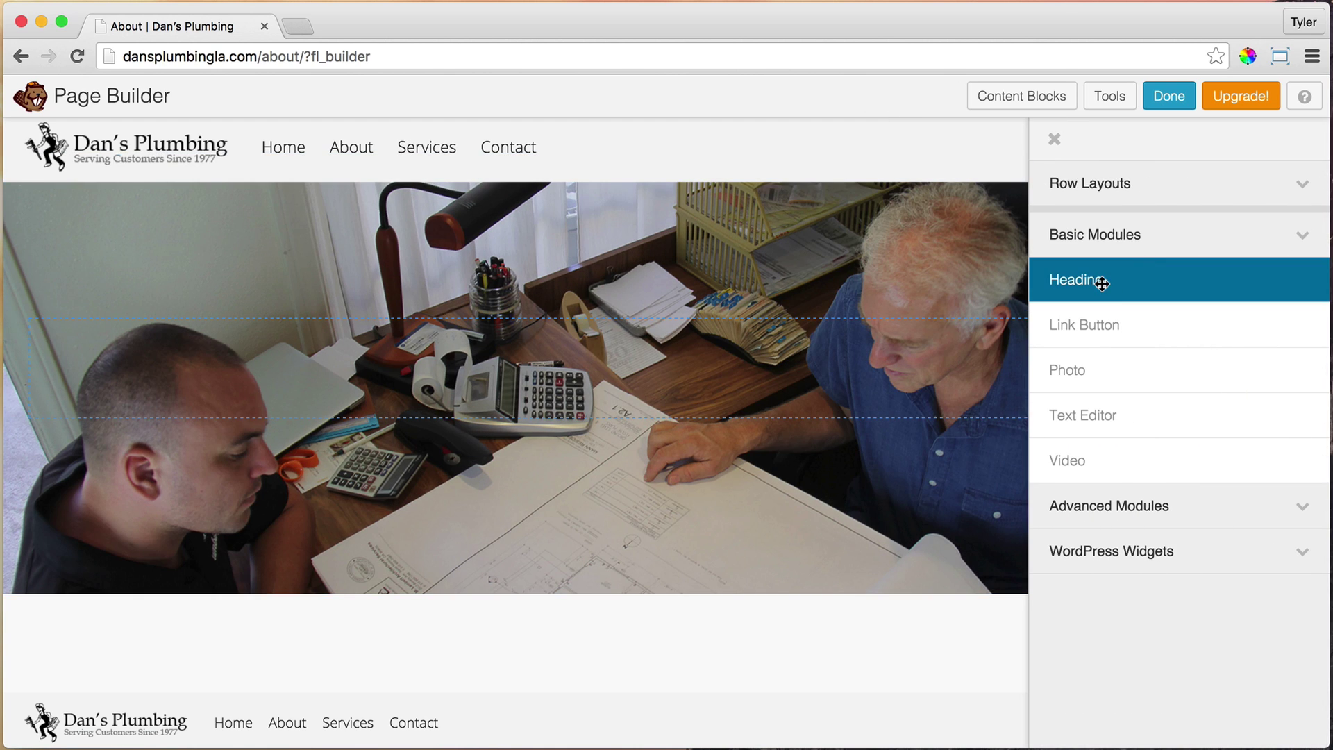
pyautogui.moveTo(1102, 283); pyautogui.dragTo(650, 368)
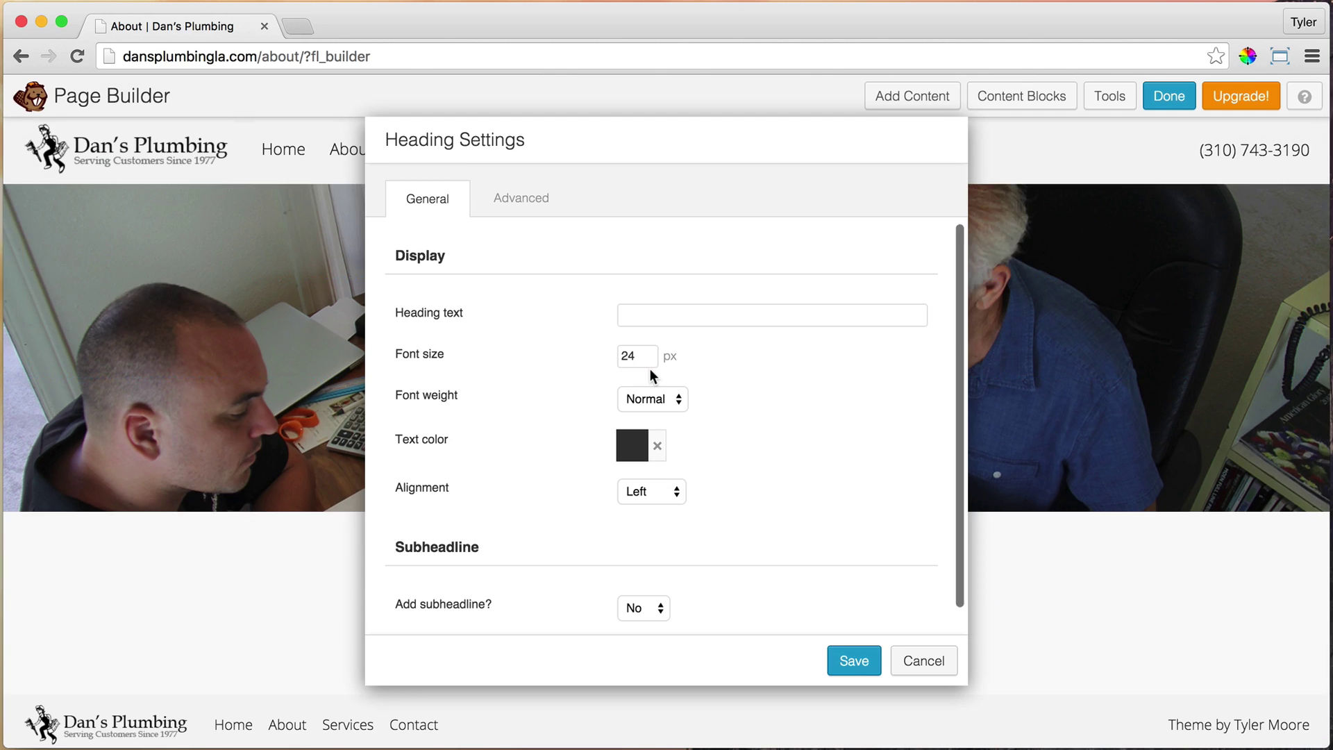
pyautogui.click(687, 313)
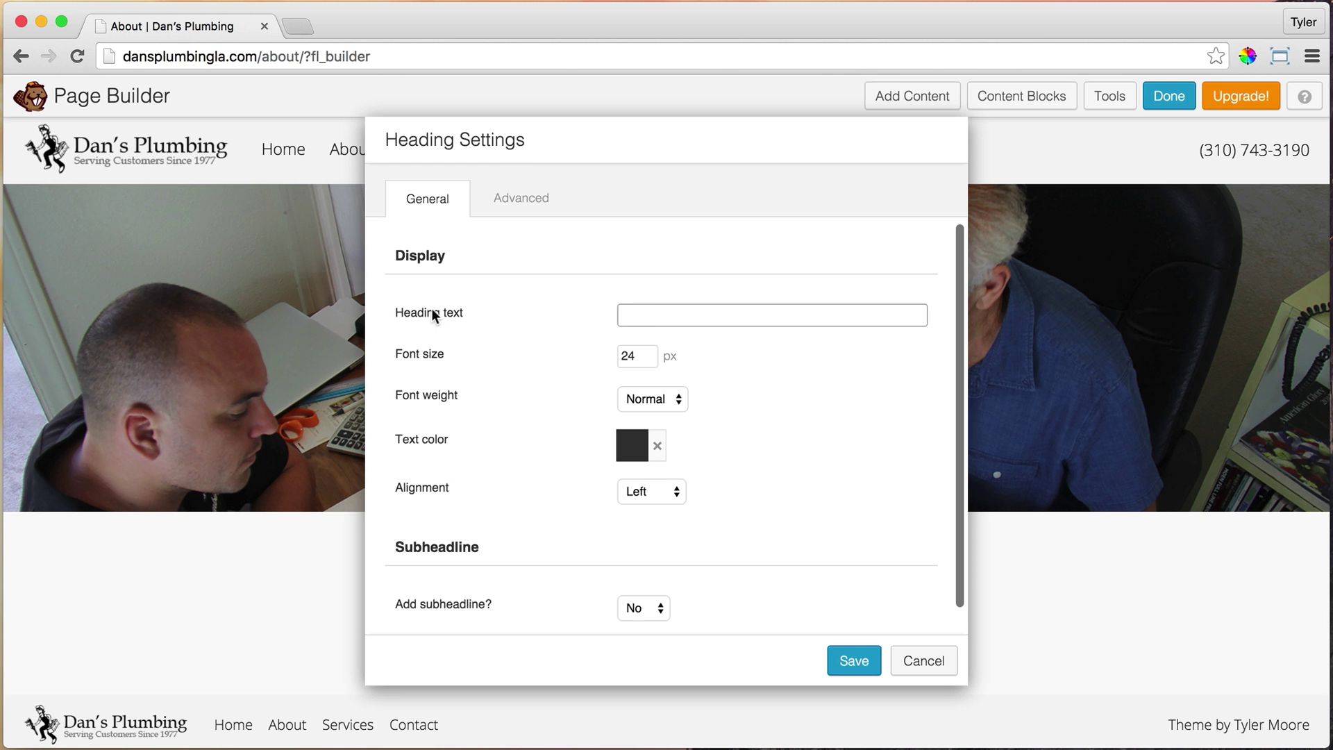
pyautogui.write('About Us')
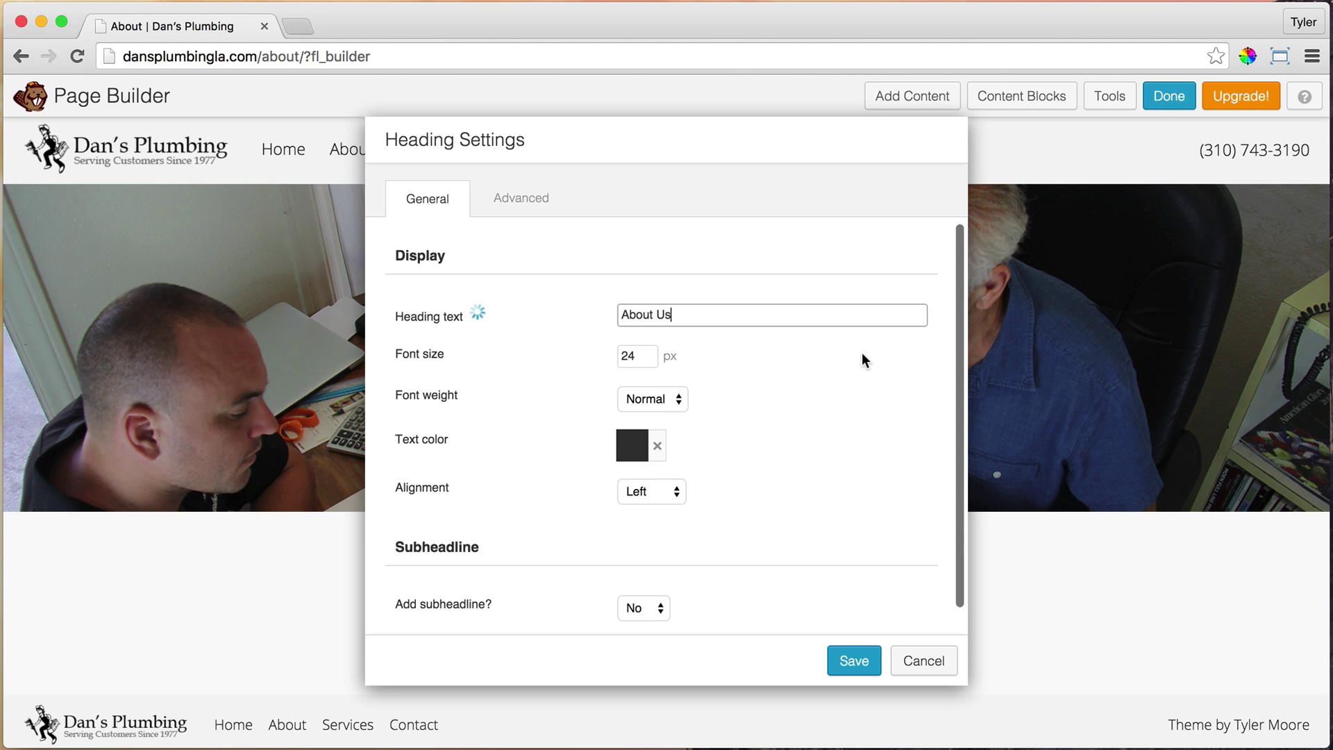
pyautogui.press('Tab')
pyautogui.write('80')
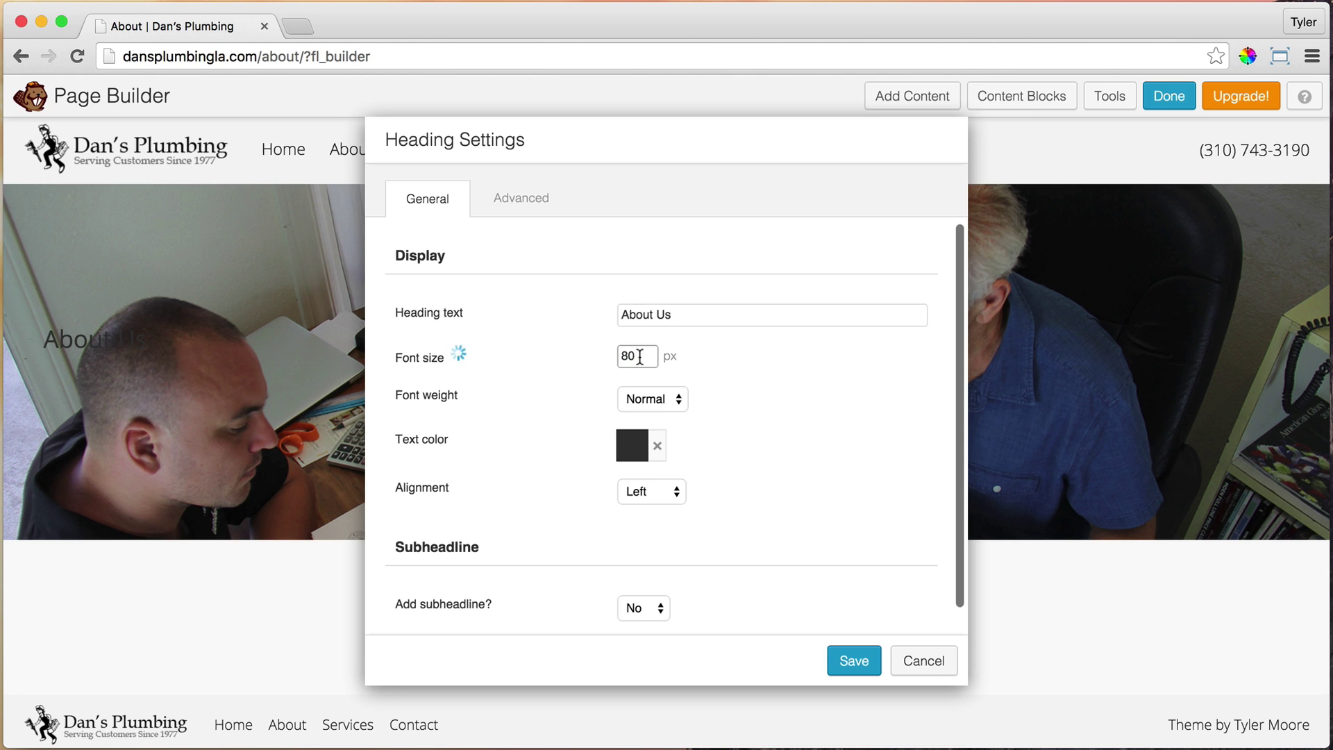
# Make the heading bold, white and centred, then save it
pyautogui.click(661, 399)
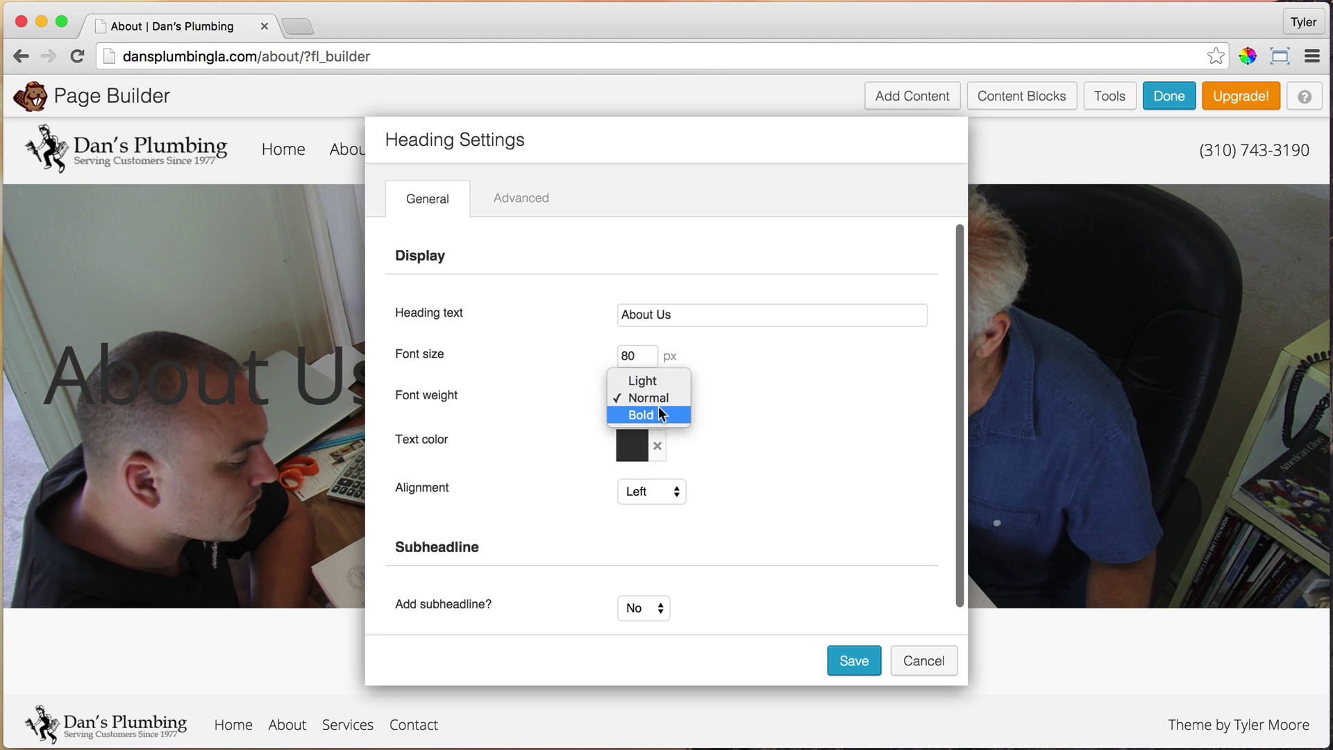
pyautogui.click(656, 415)
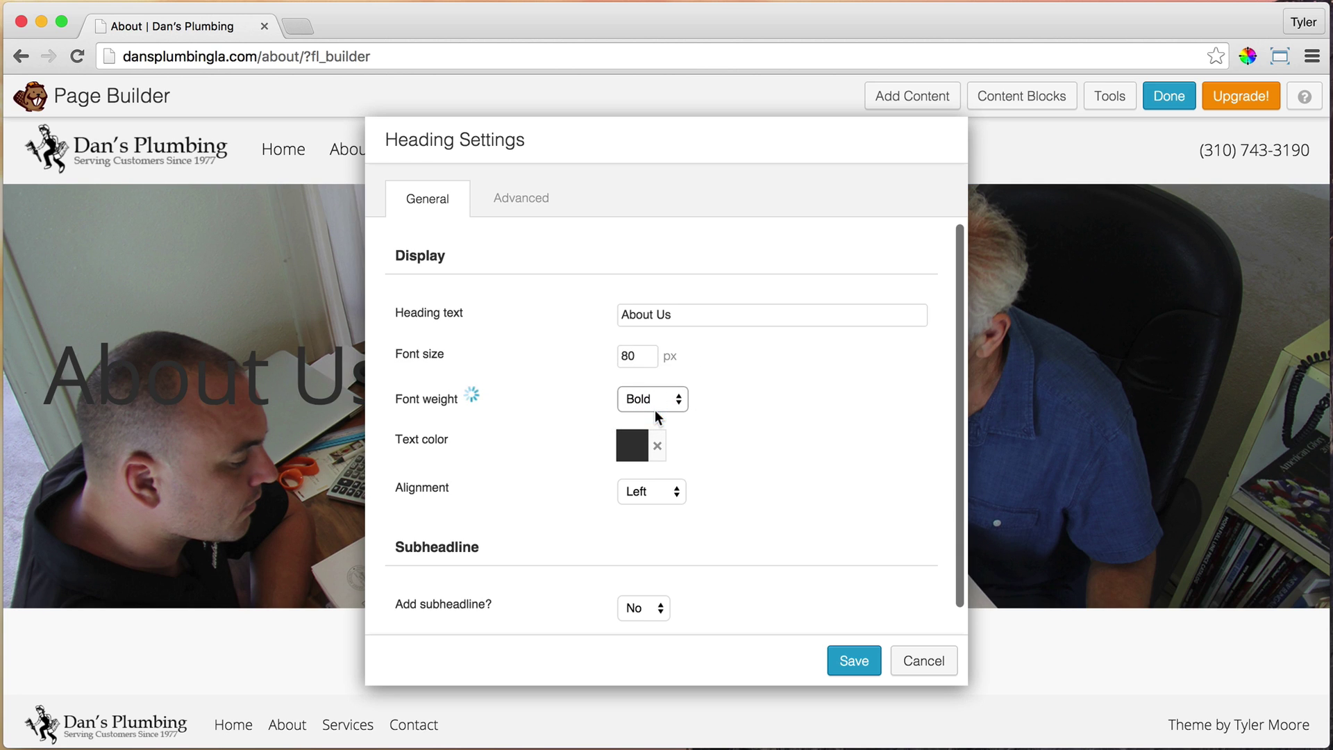
pyautogui.click(632, 453)
pyautogui.moveTo(622, 329); pyautogui.dragTo(554, 149)
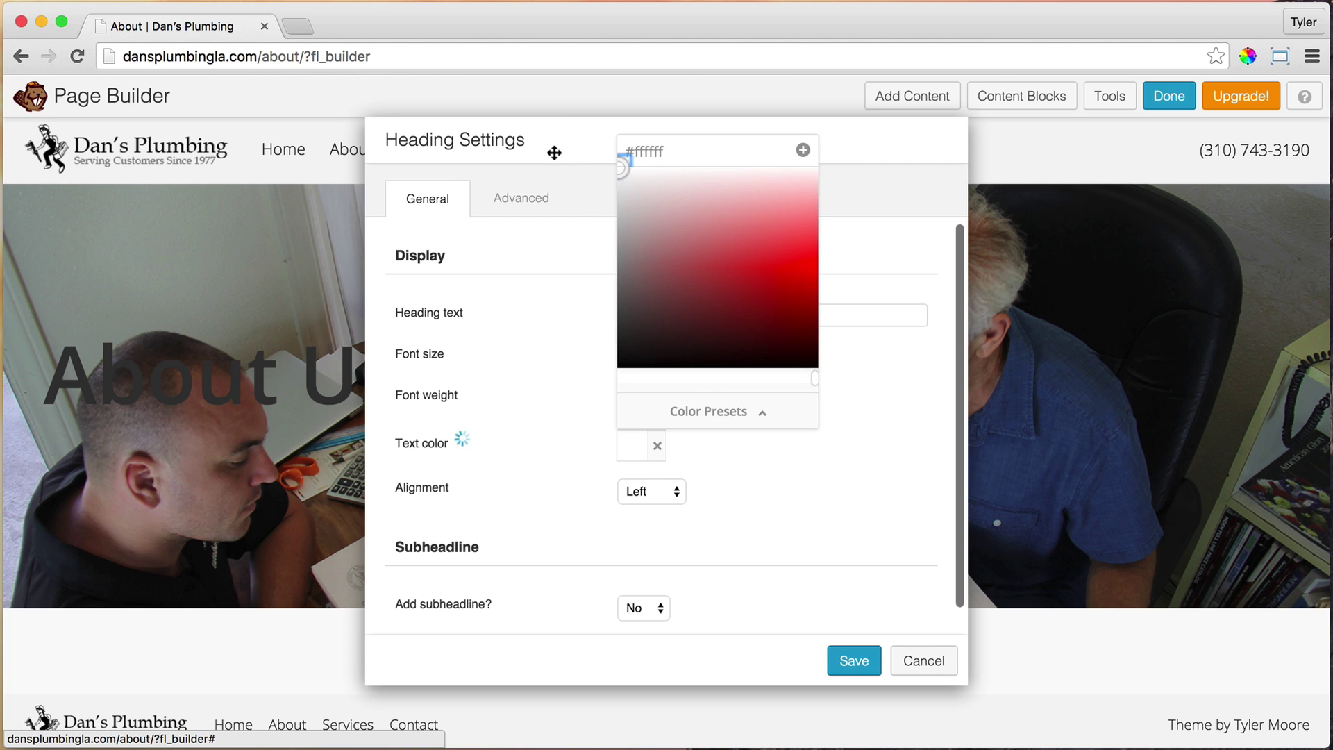
pyautogui.click(858, 551)
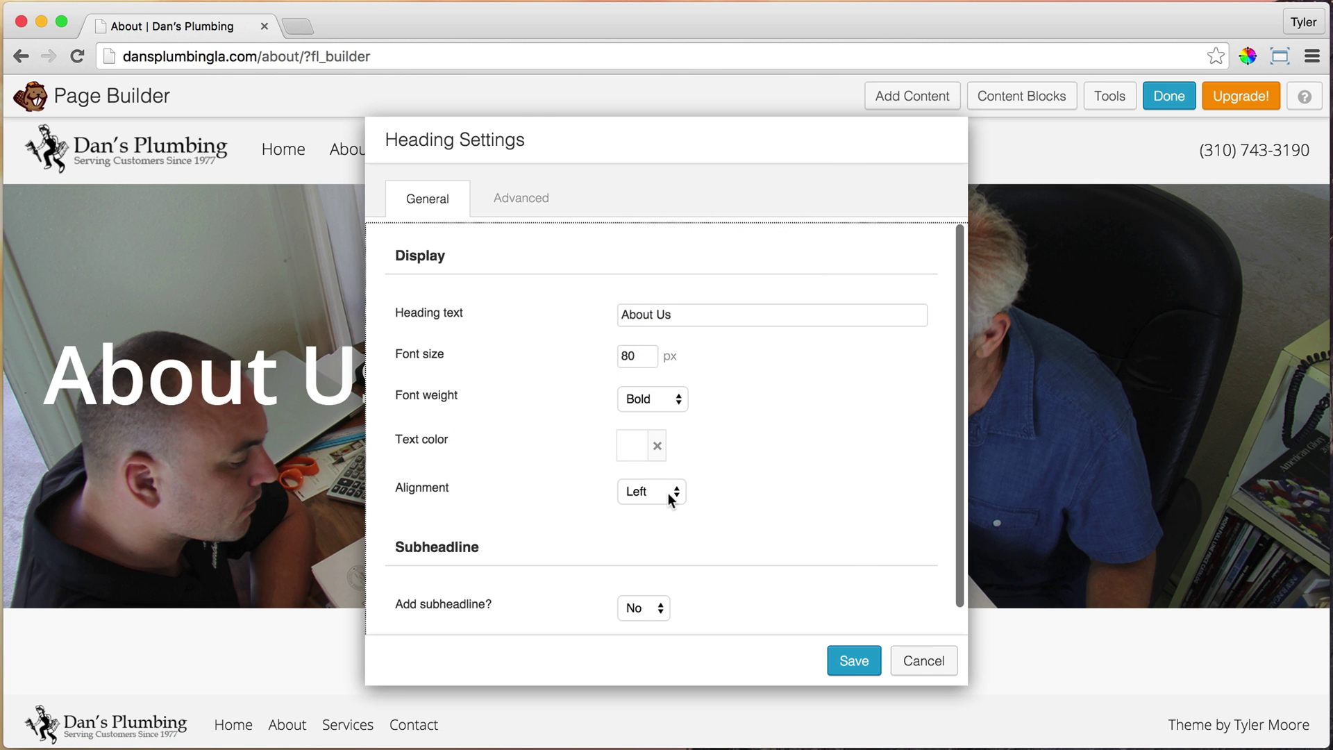
pyautogui.click(671, 498)
pyautogui.click(664, 507)
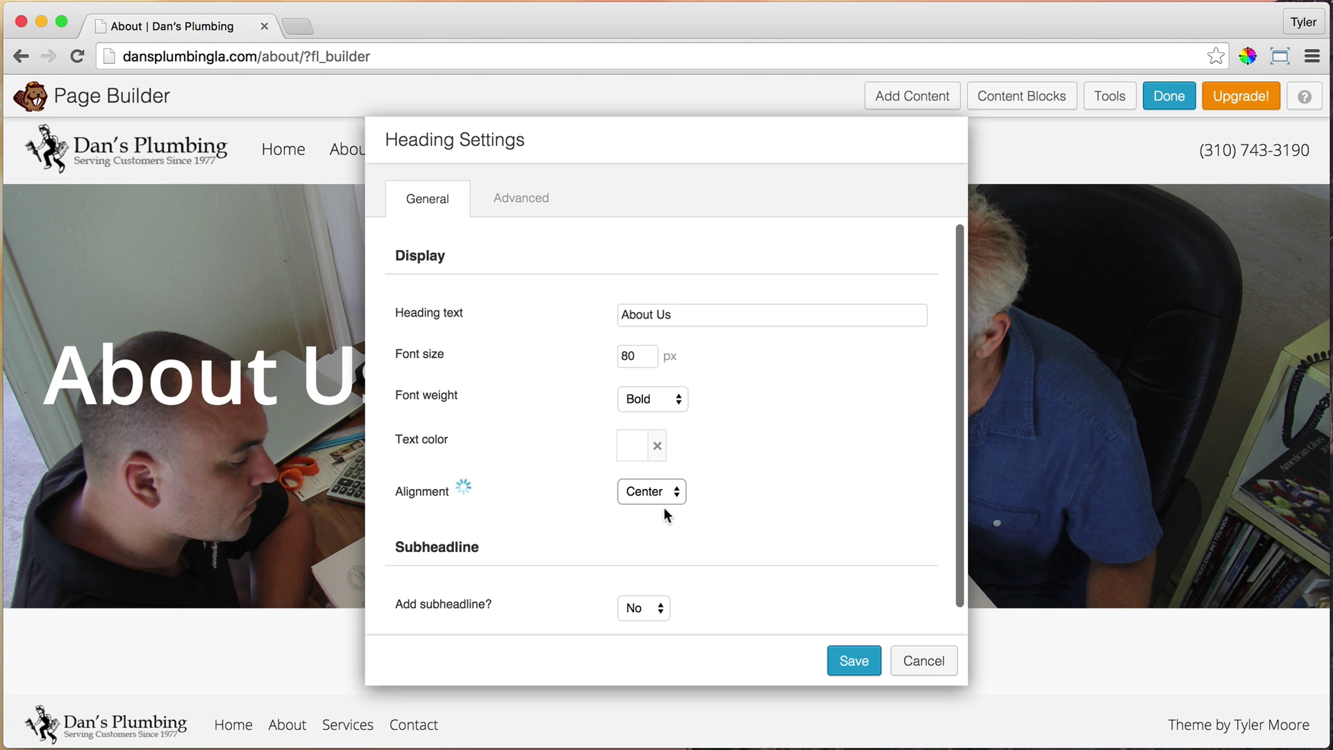
pyautogui.scroll(-1, 809, 467)
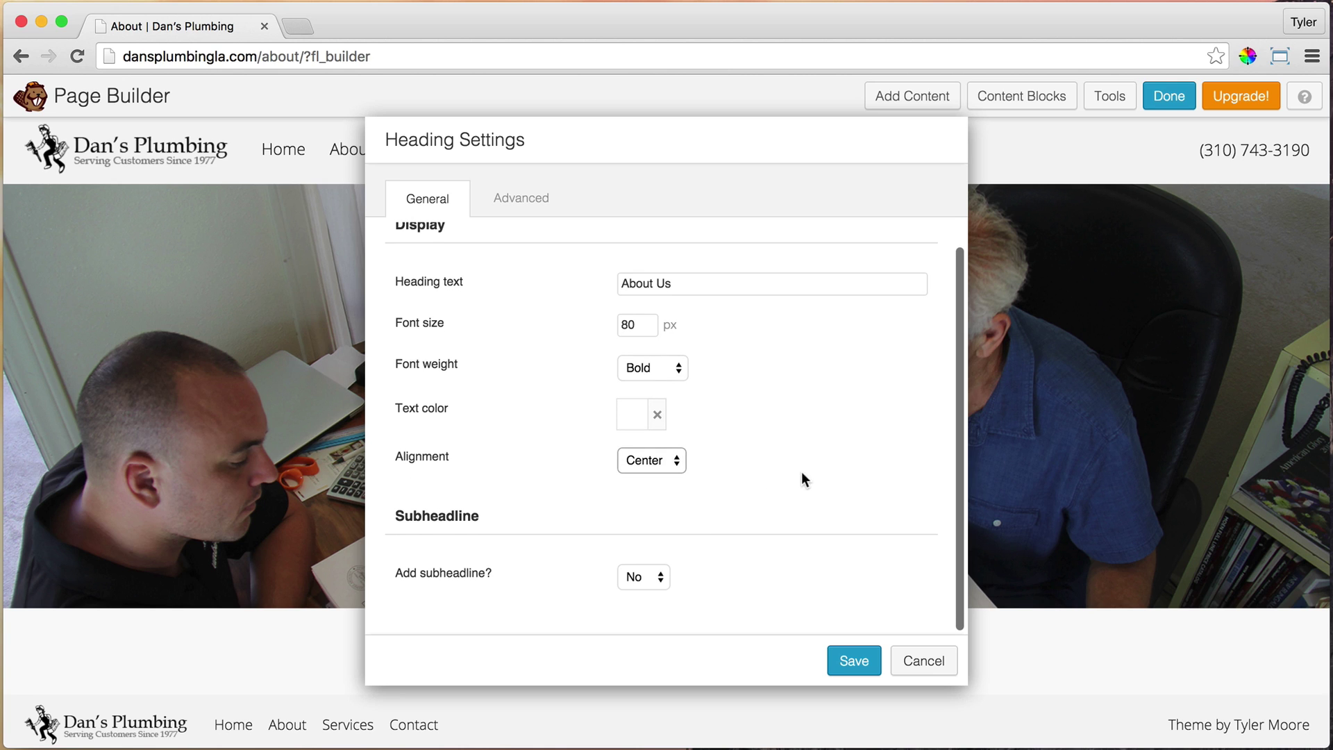
pyautogui.click(854, 660)
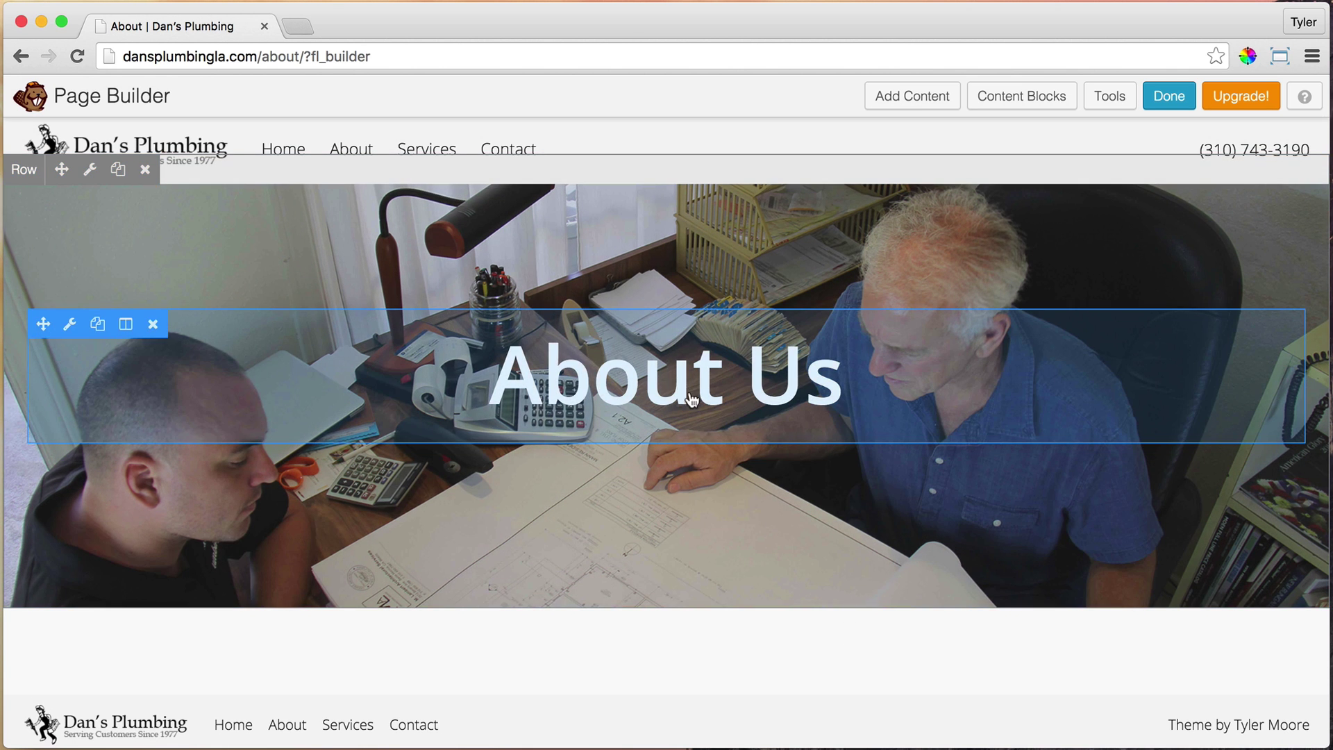
# Insert the Simple Paragraph content block below the About Us hero banner
pyautogui.scroll(-1, 653, 413)
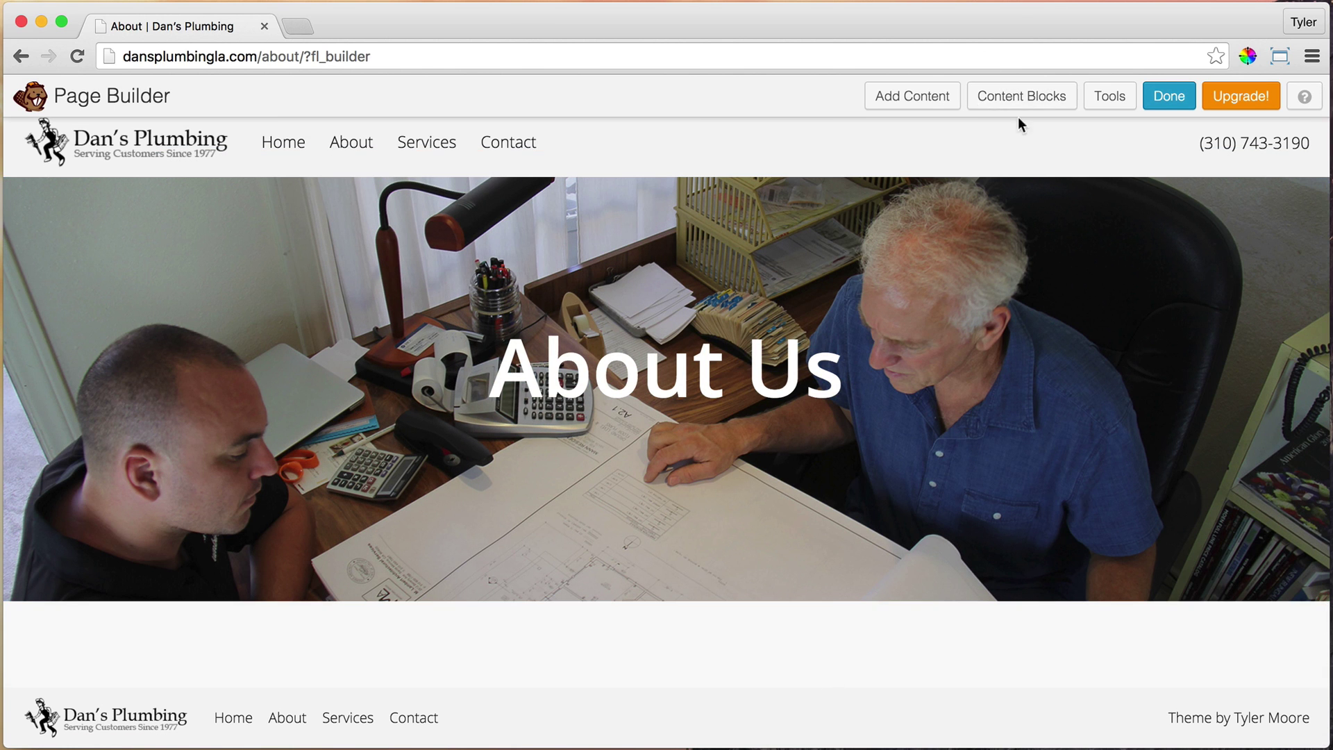
pyautogui.click(908, 102)
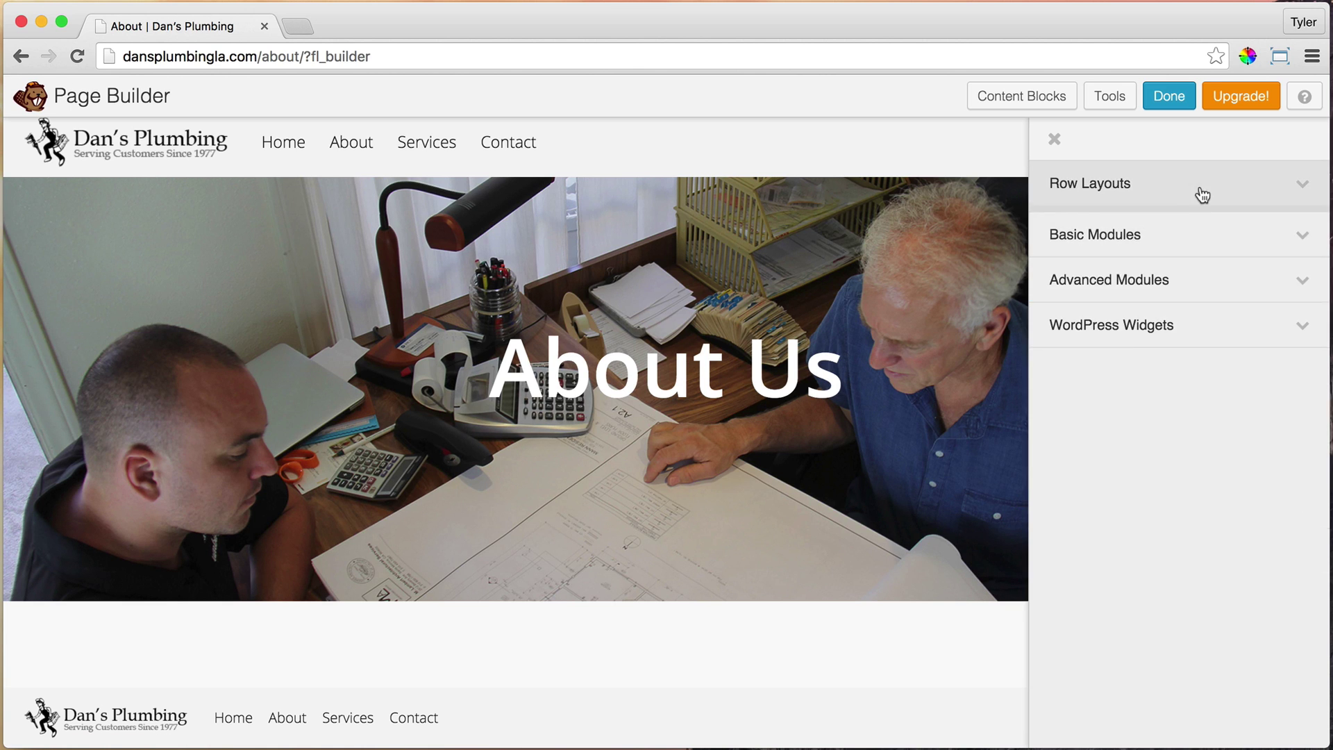
pyautogui.click(1199, 191)
pyautogui.click(1290, 186)
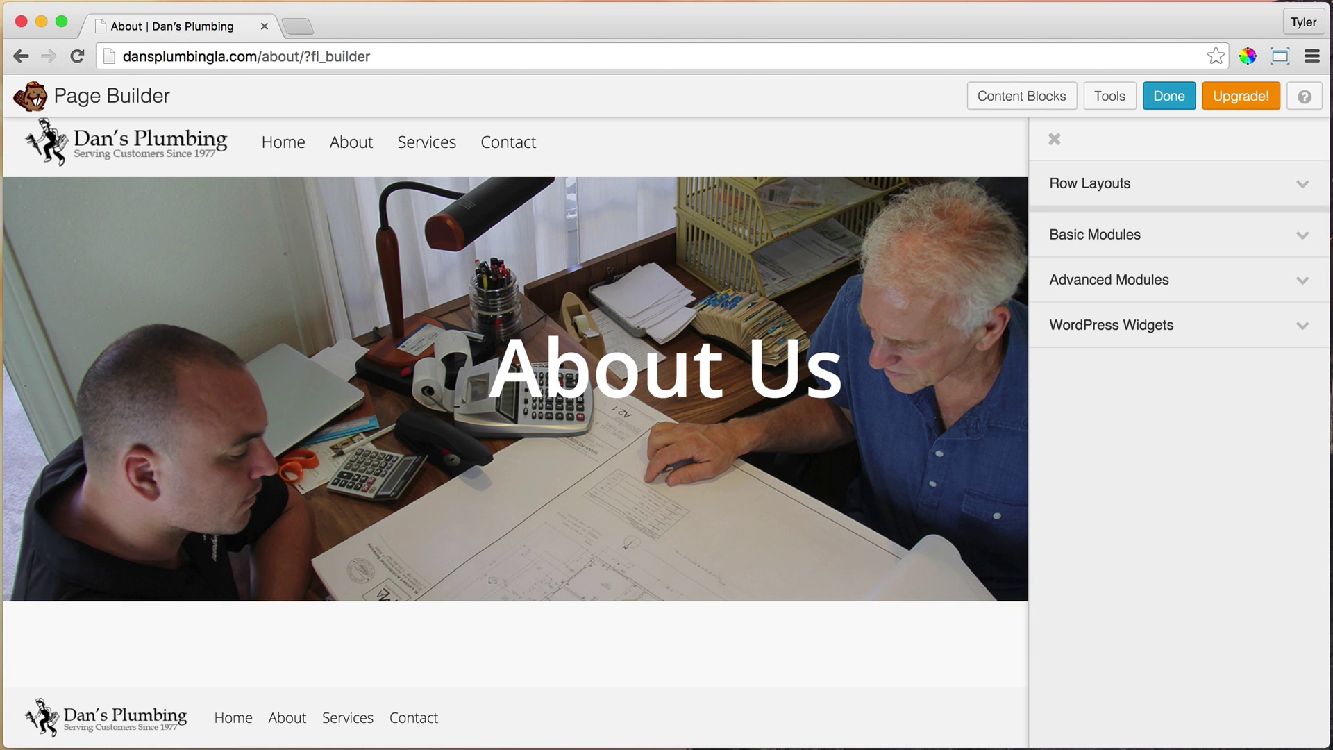
pyautogui.click(1032, 97)
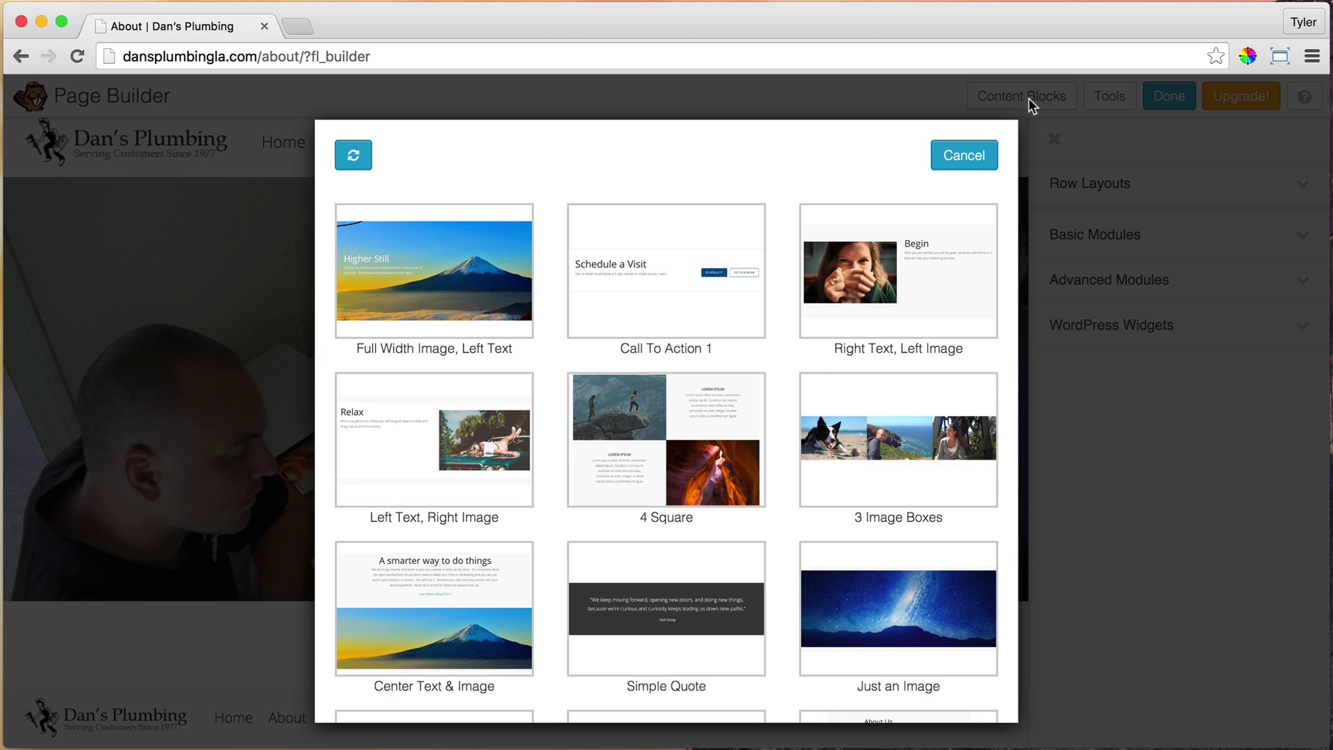
pyautogui.scroll(-2, 864, 318)
pyautogui.scroll(-10, 863, 319)
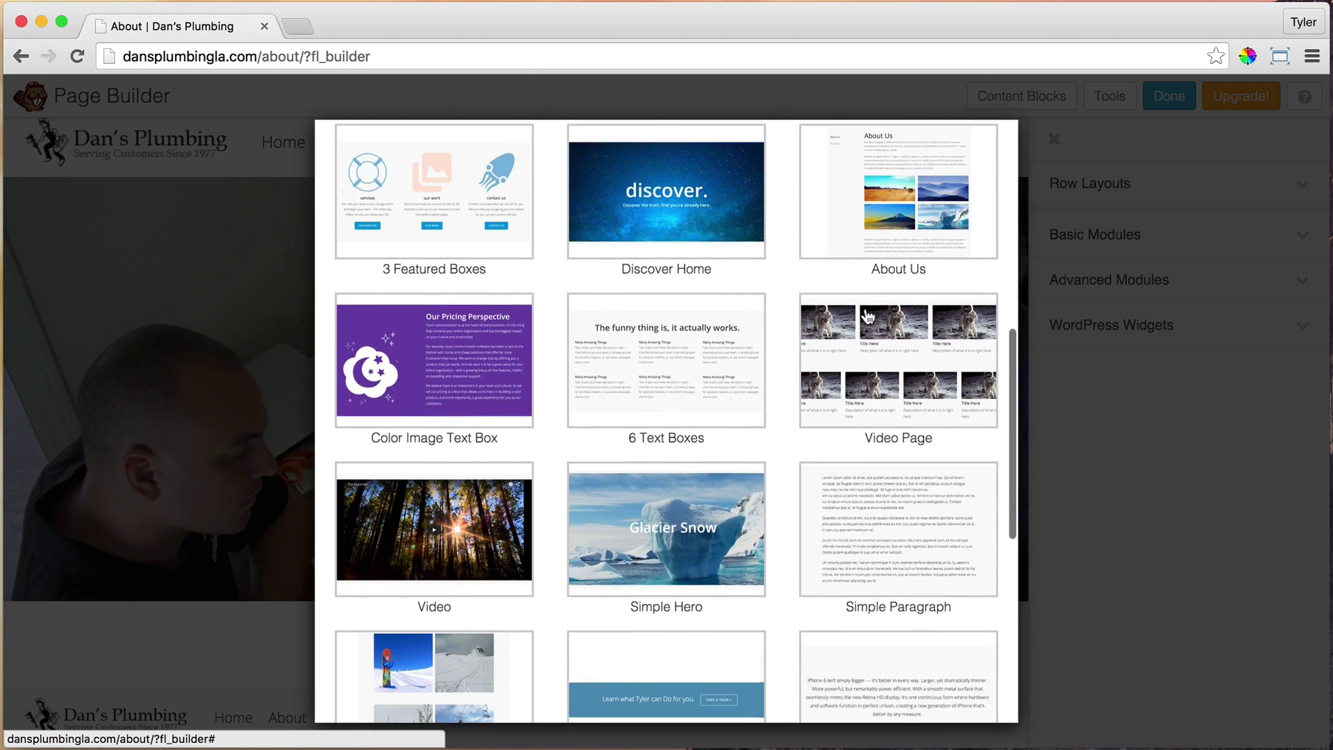
pyautogui.click(883, 333)
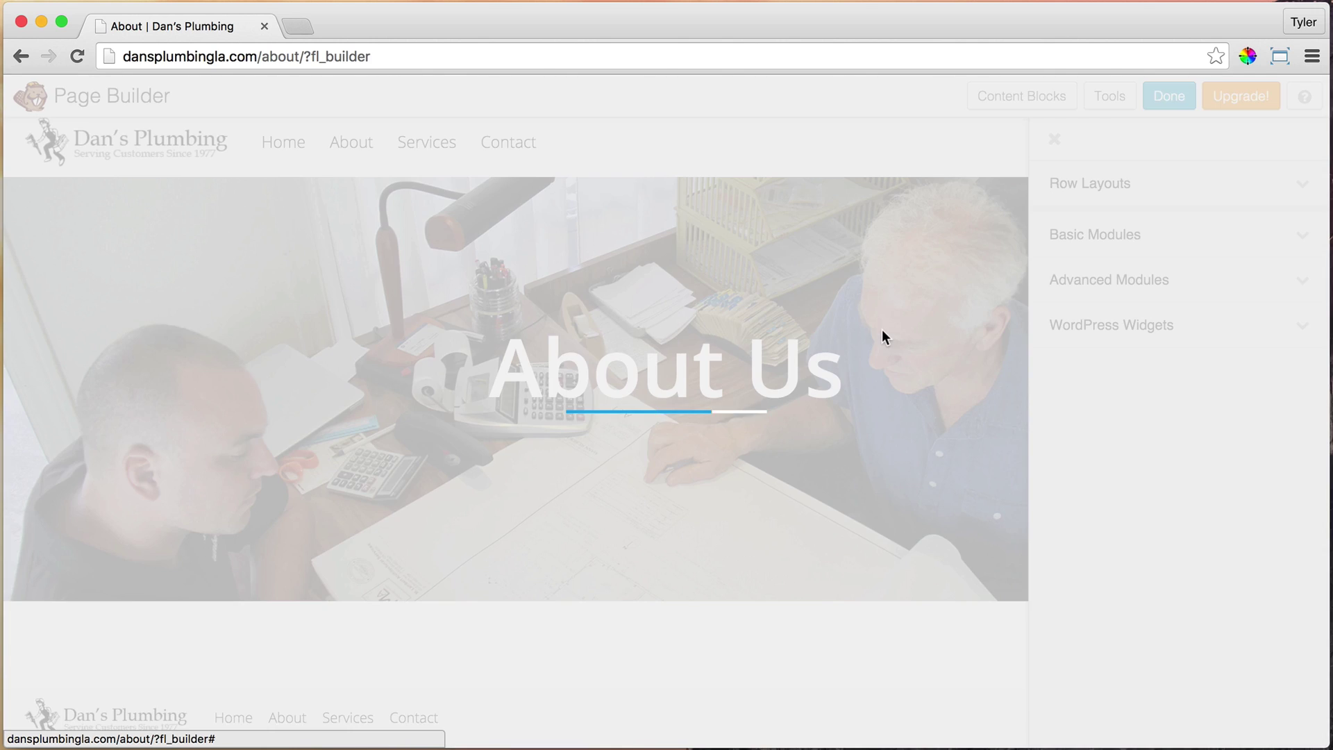
pyautogui.scroll(-6, 882, 336)
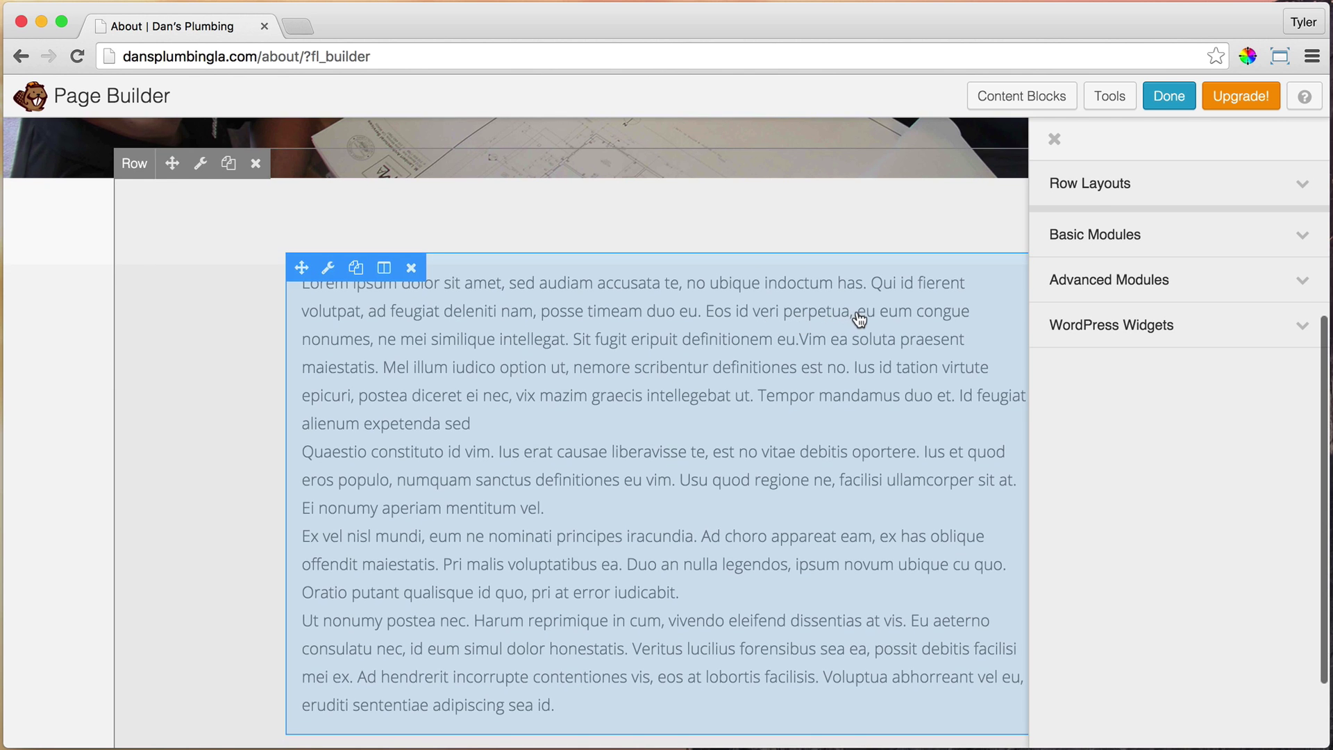
# Open the lorem ipsum text module's editor and enable Paste as text
pyautogui.scroll(-2, 857, 316)
pyautogui.scroll(3, 860, 319)
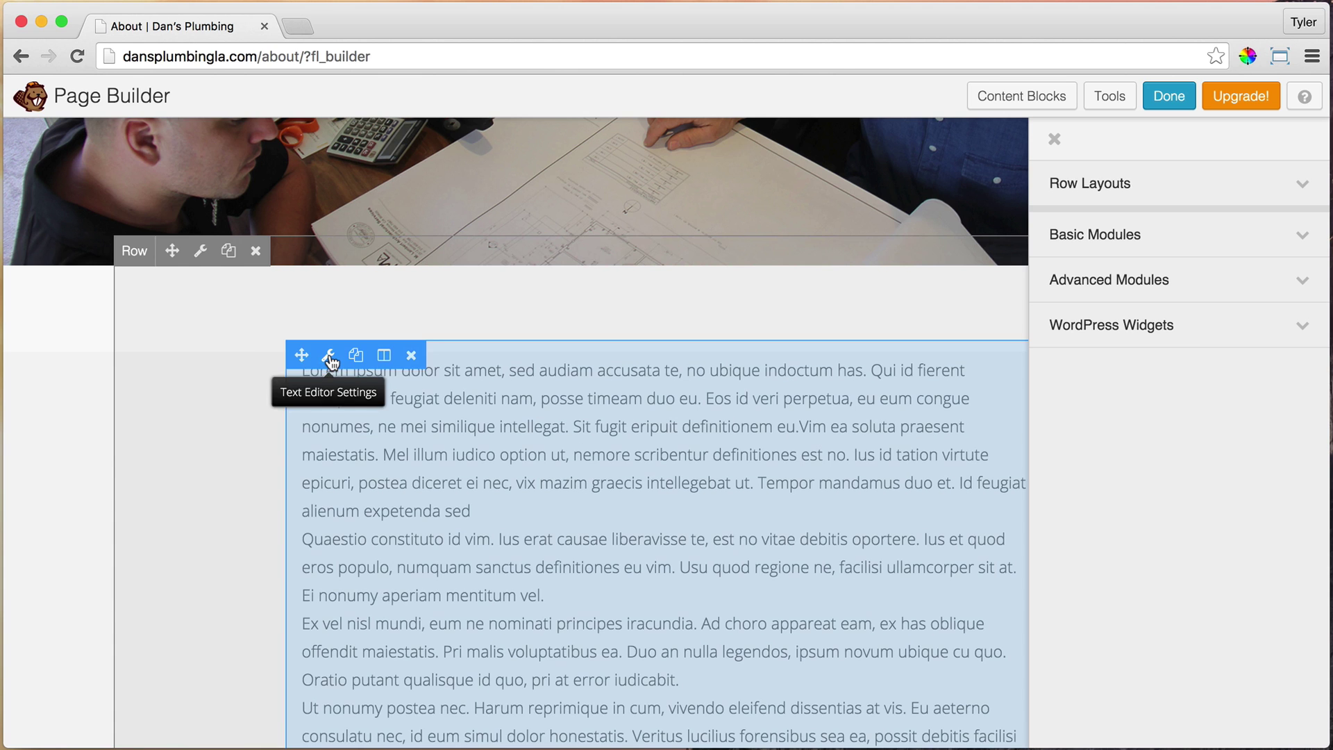
pyautogui.click(329, 357)
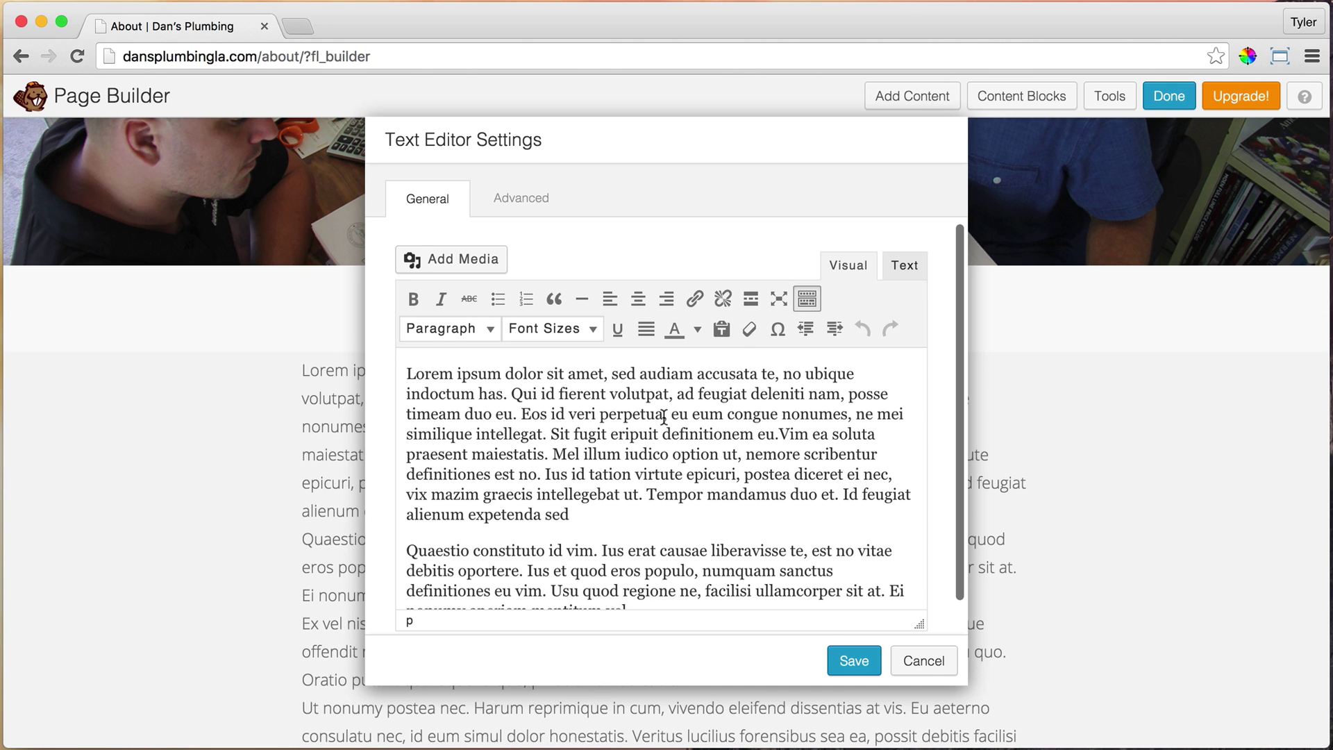
pyautogui.moveTo(757, 530); pyautogui.dragTo(489, 394)
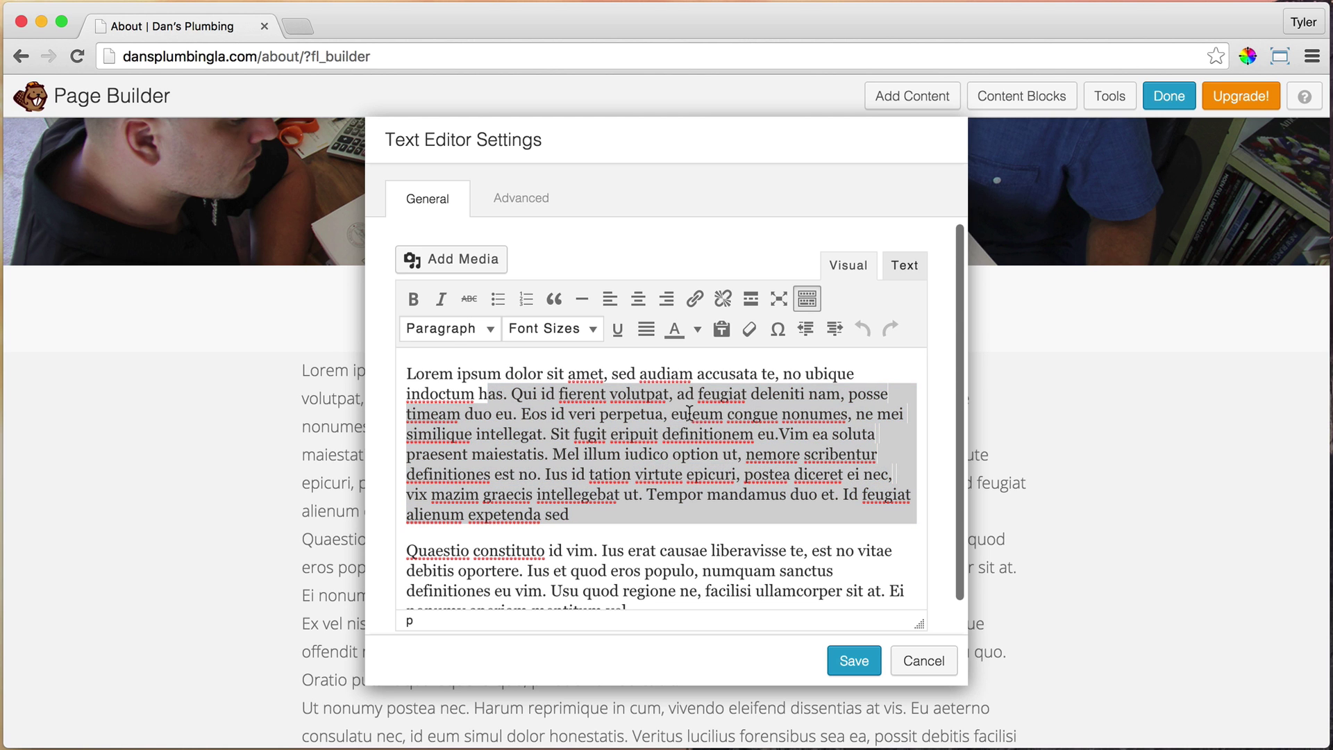
pyautogui.click(671, 511)
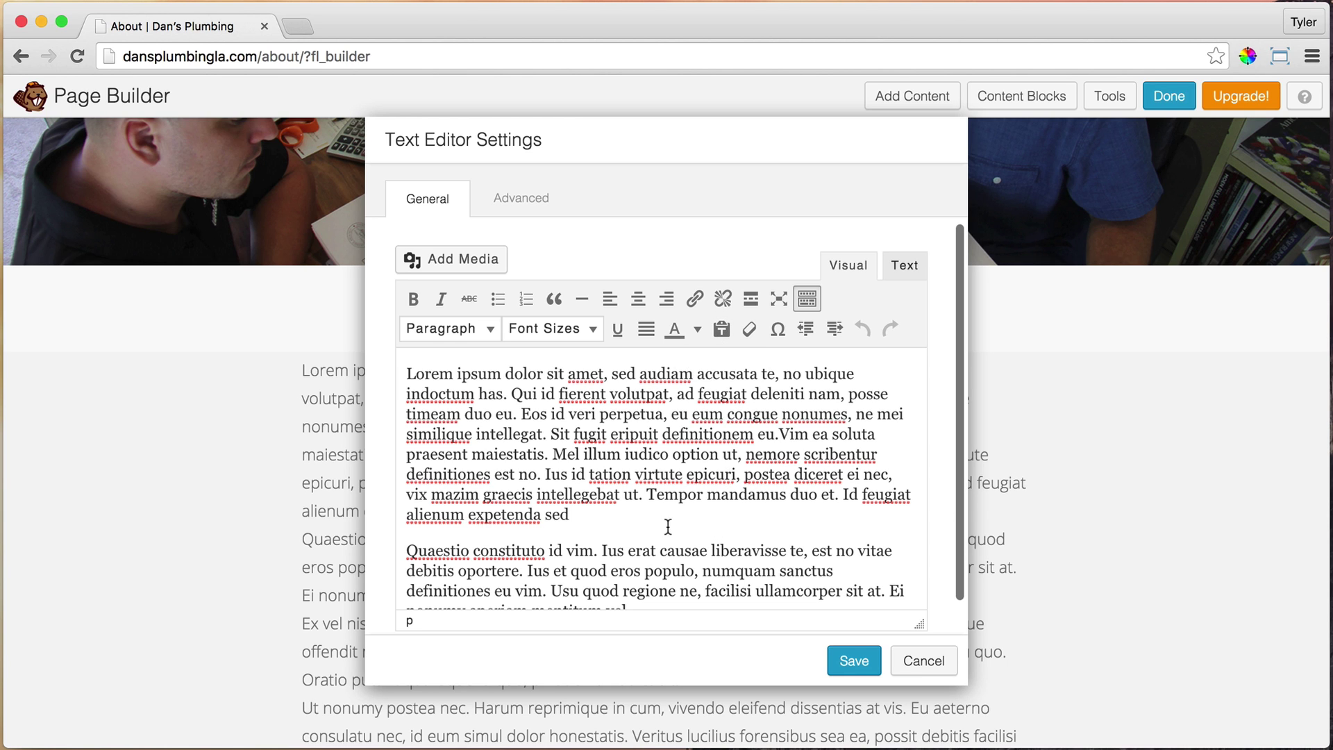
pyautogui.moveTo(664, 527); pyautogui.dragTo(489, 377)
pyautogui.click(677, 470)
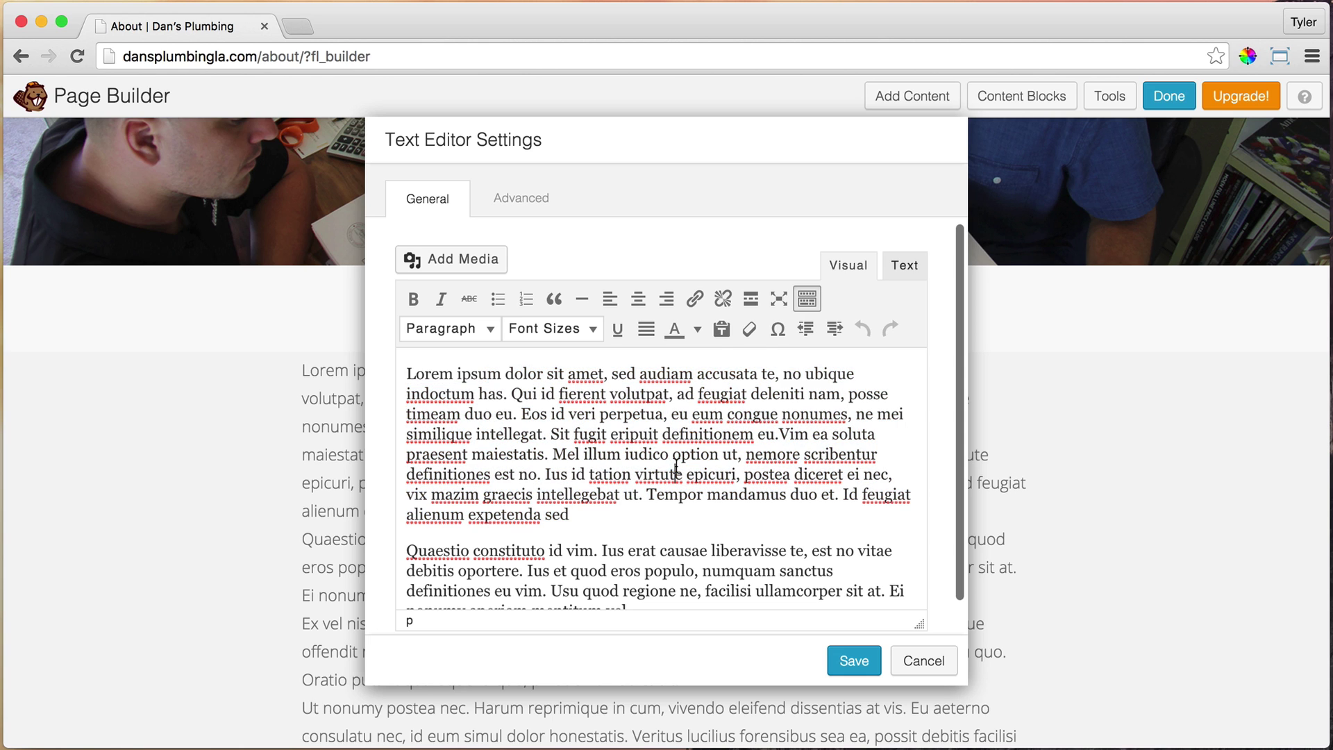
pyautogui.click(721, 332)
pyautogui.click(902, 478)
# Replace the lorem ipsum placeholder with the pasted plumbing company About copy
pyautogui.press('super+a')
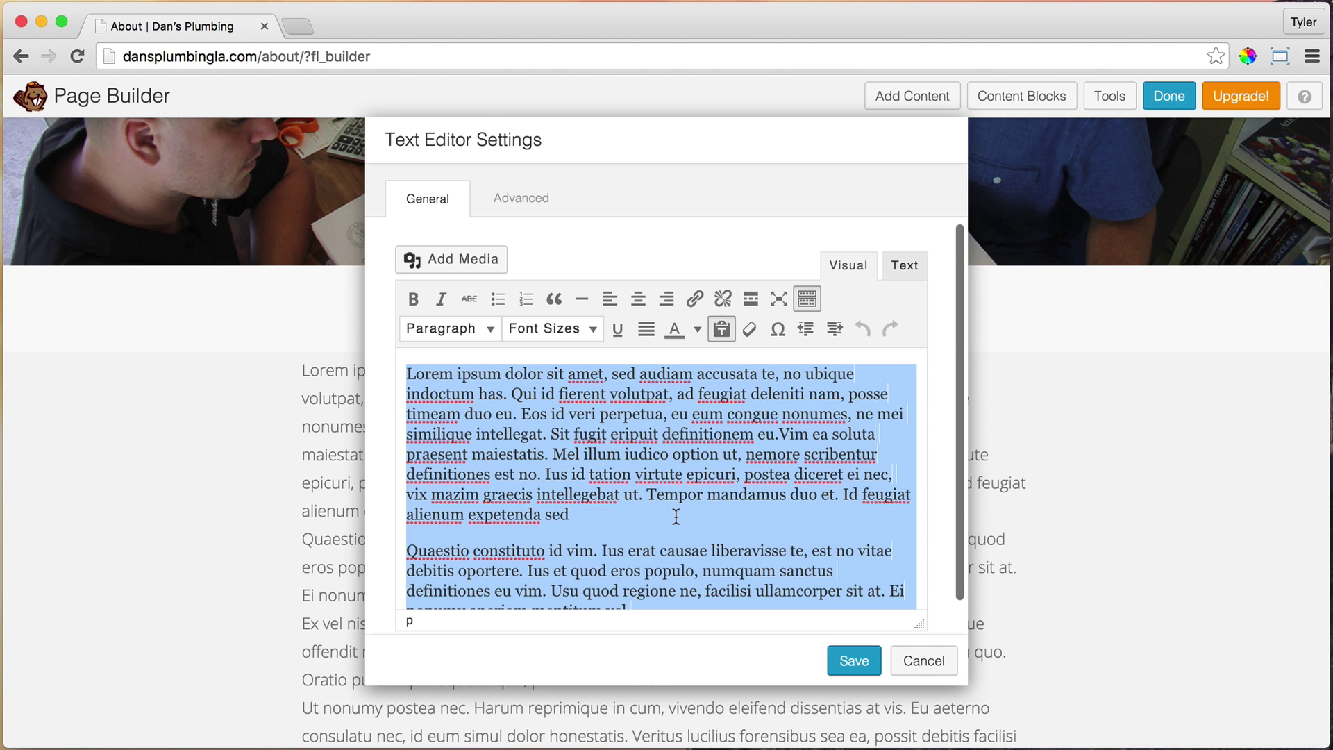
pyautogui.press('BackSpace')
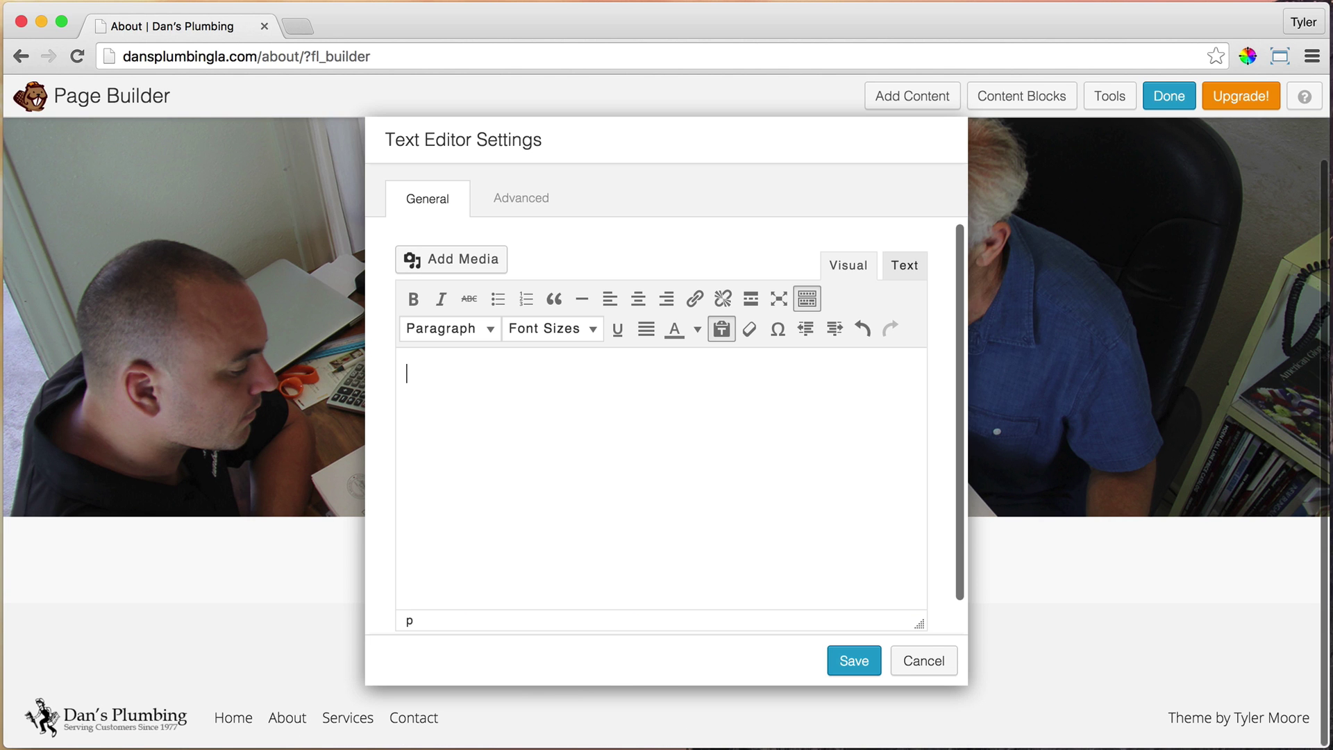
pyautogui.rightClick(441, 380)
pyautogui.click(540, 481)
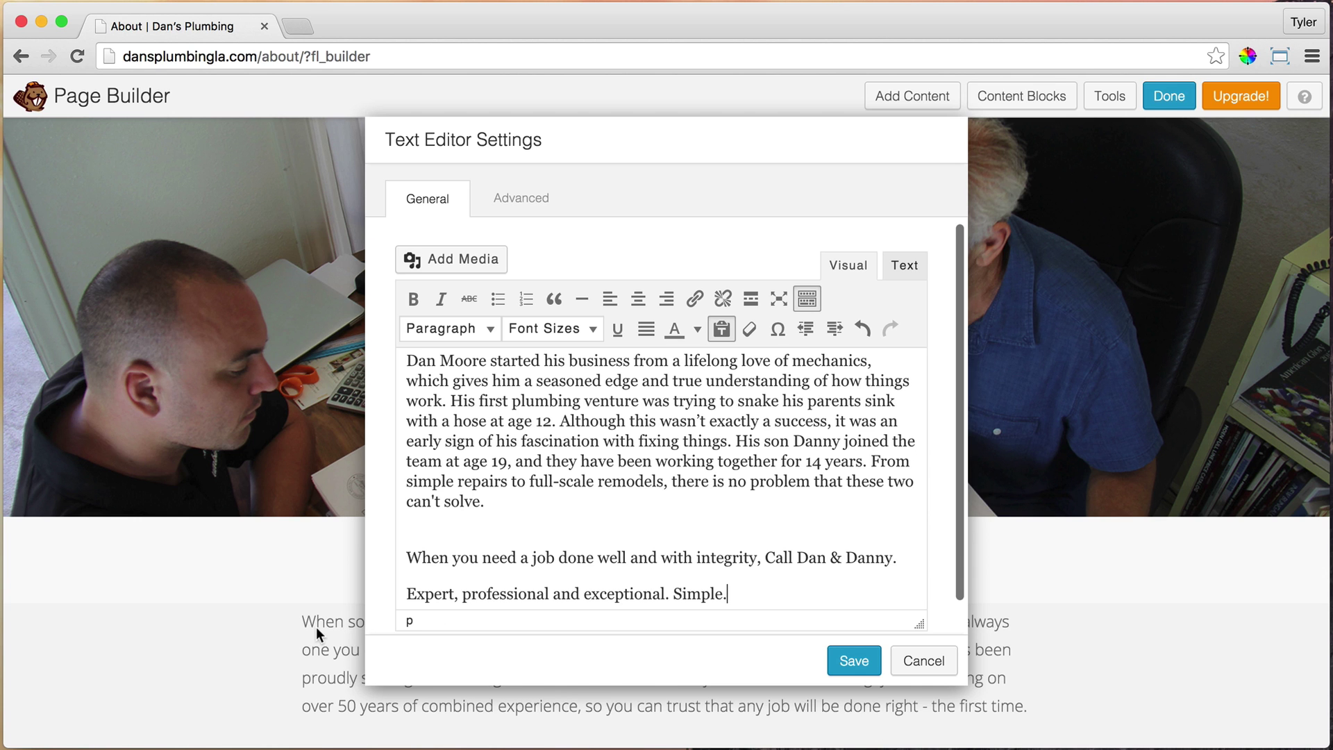
pyautogui.scroll(-6, 316, 625)
pyautogui.scroll(5, 320, 621)
# Set all the About text to 16px and save the text block
pyautogui.hotkey('ctrl', 'a')
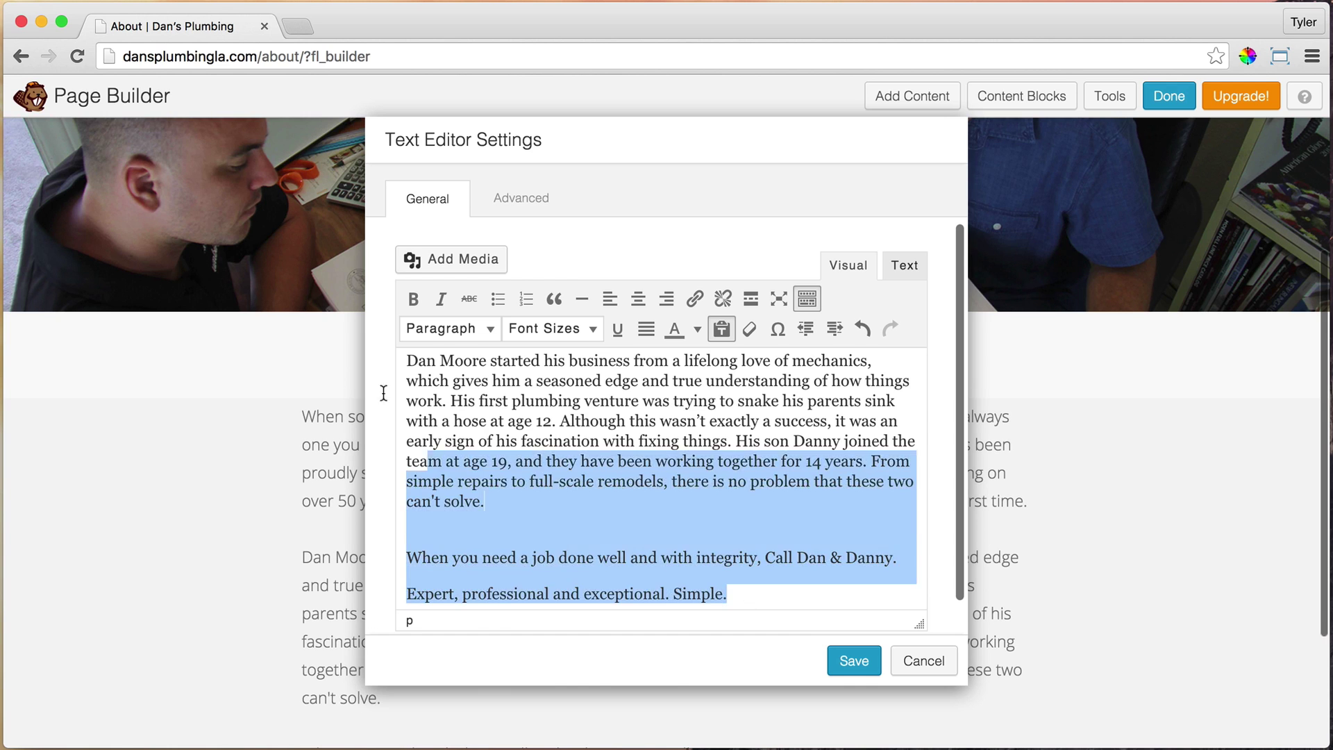
pyautogui.scroll(3, 434, 360)
pyautogui.click(587, 331)
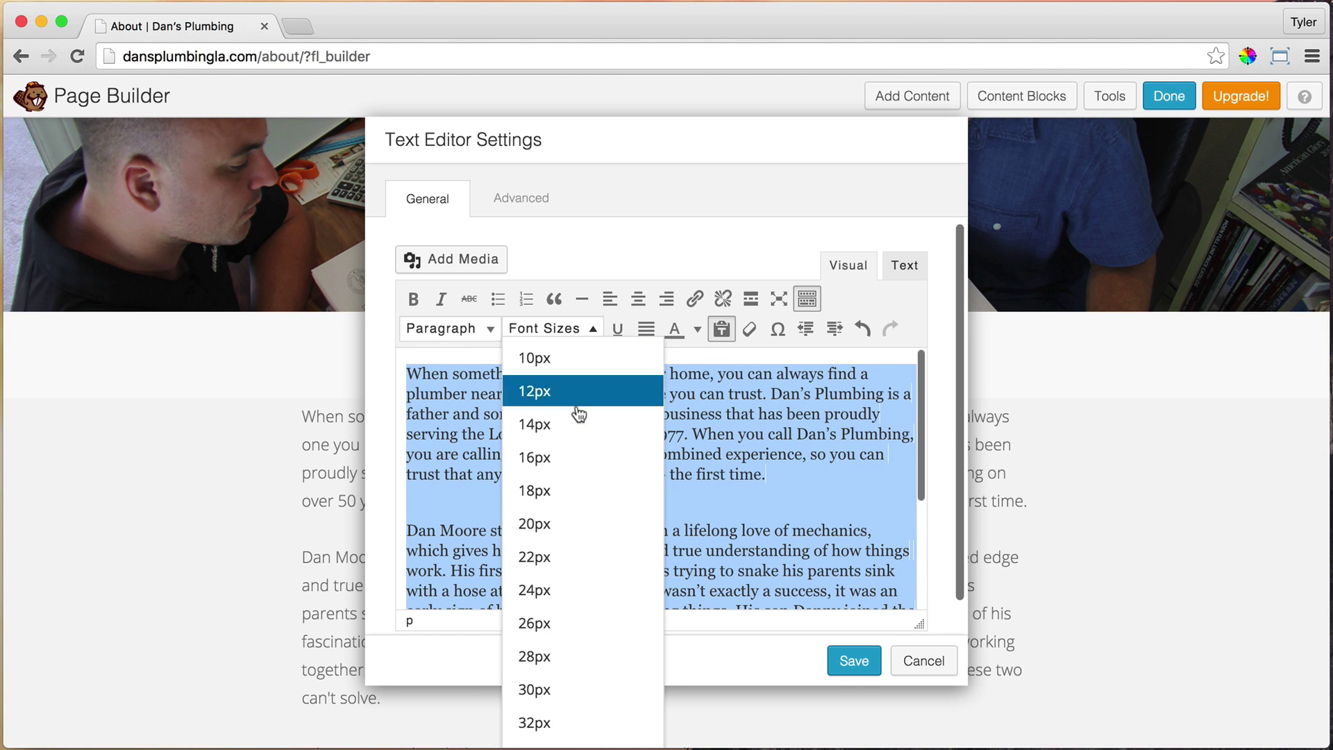
pyautogui.click(550, 457)
pyautogui.click(590, 331)
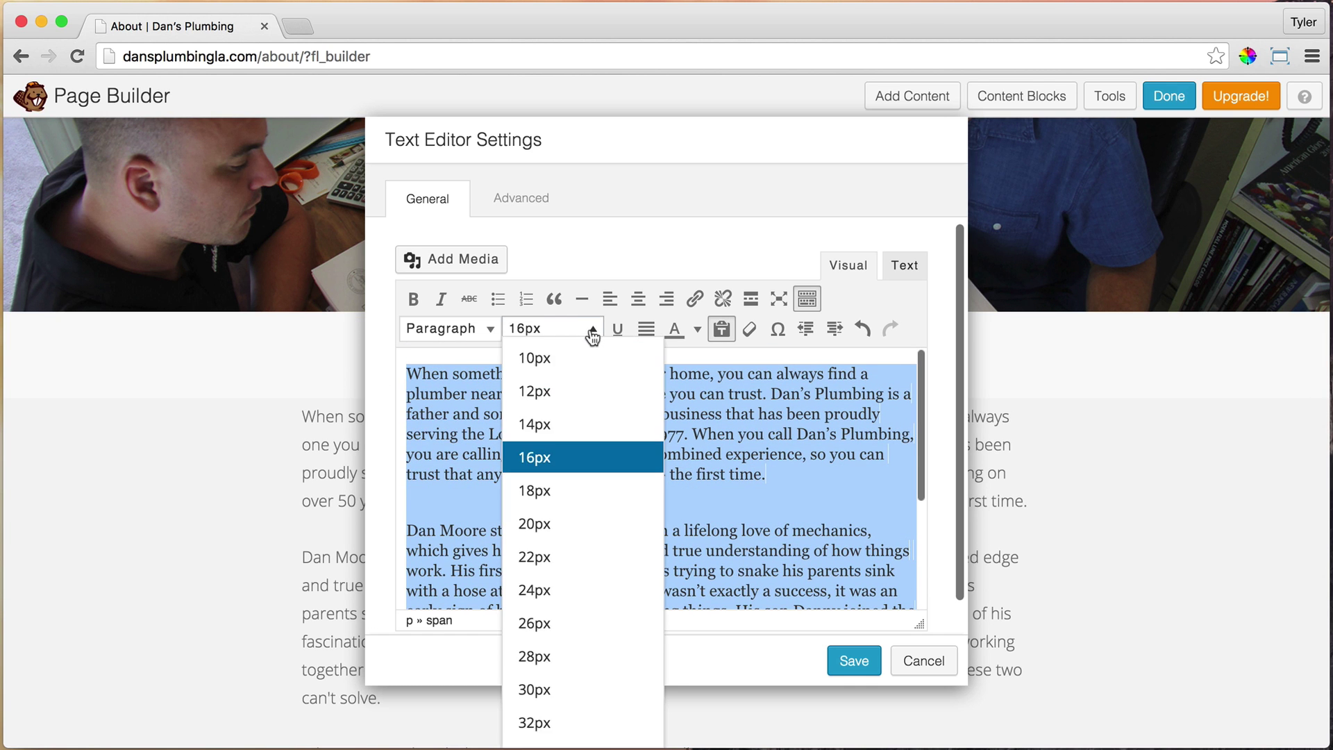
pyautogui.click(557, 486)
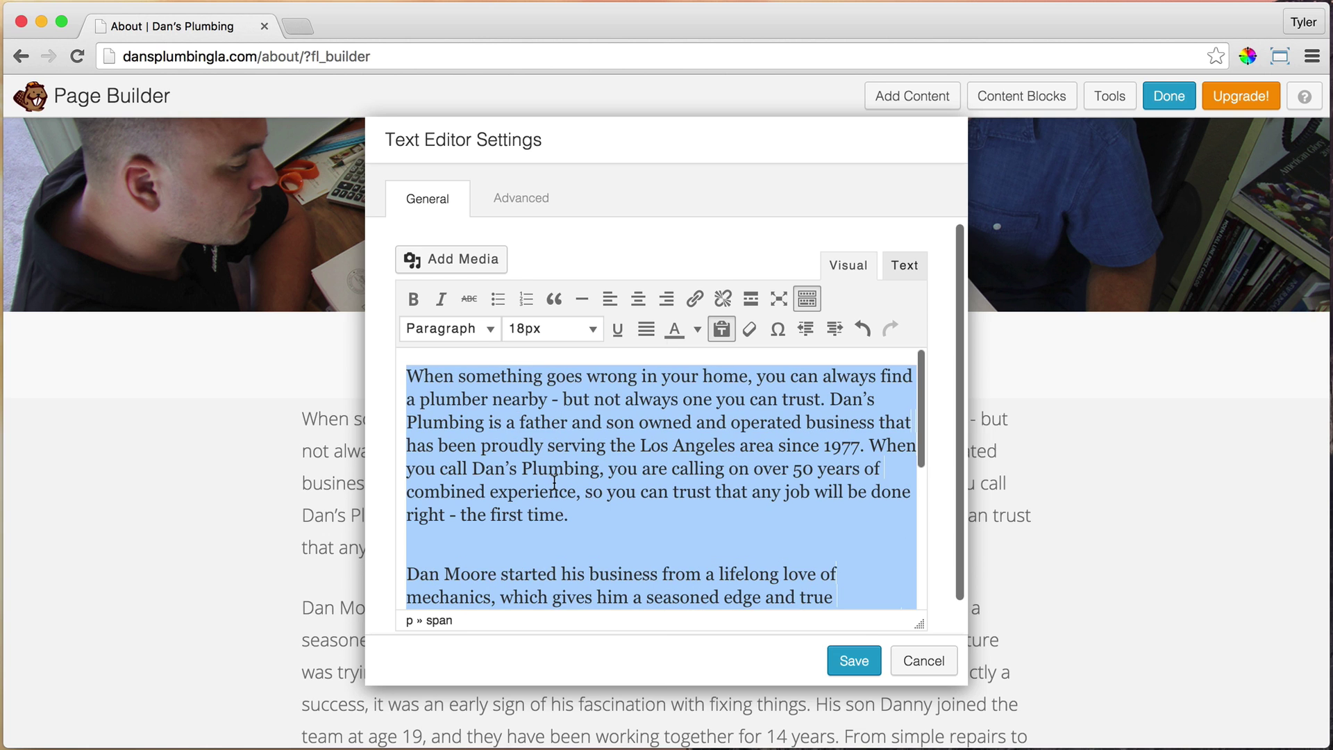
pyautogui.click(587, 330)
pyautogui.click(579, 459)
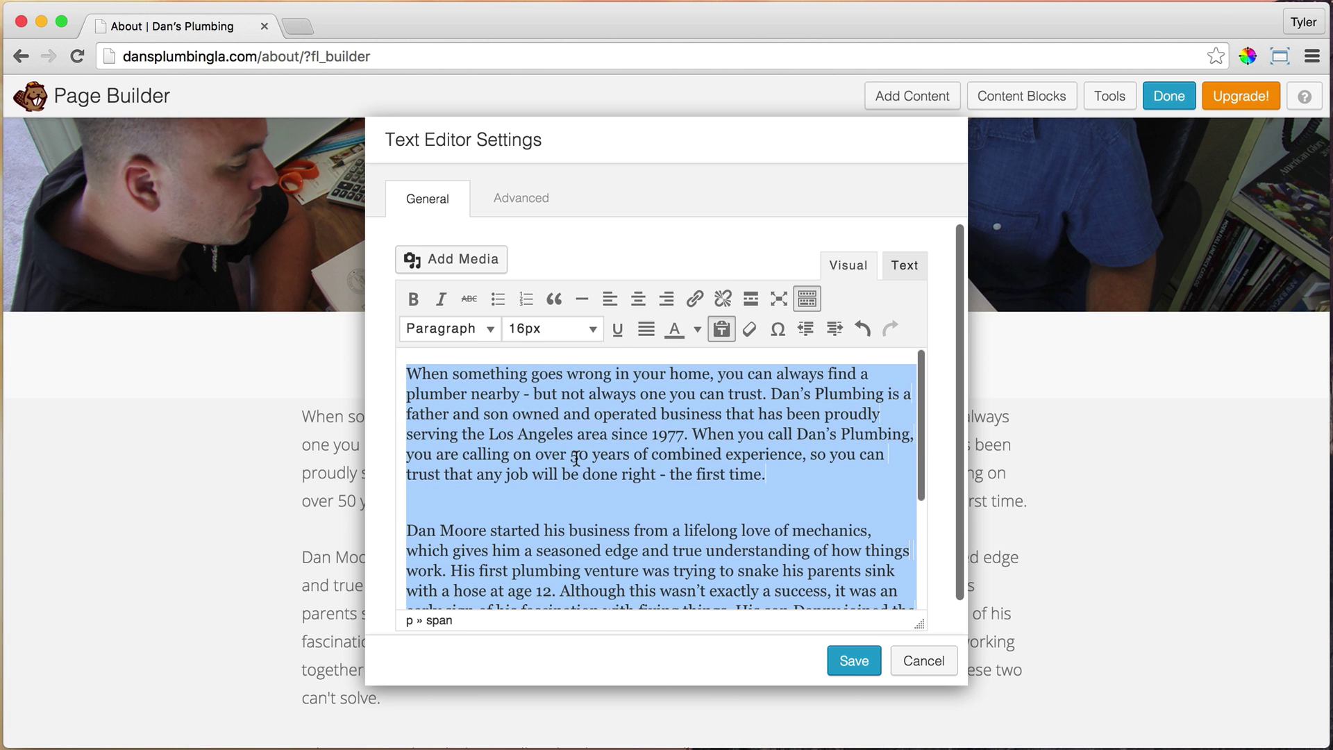
pyautogui.click(854, 660)
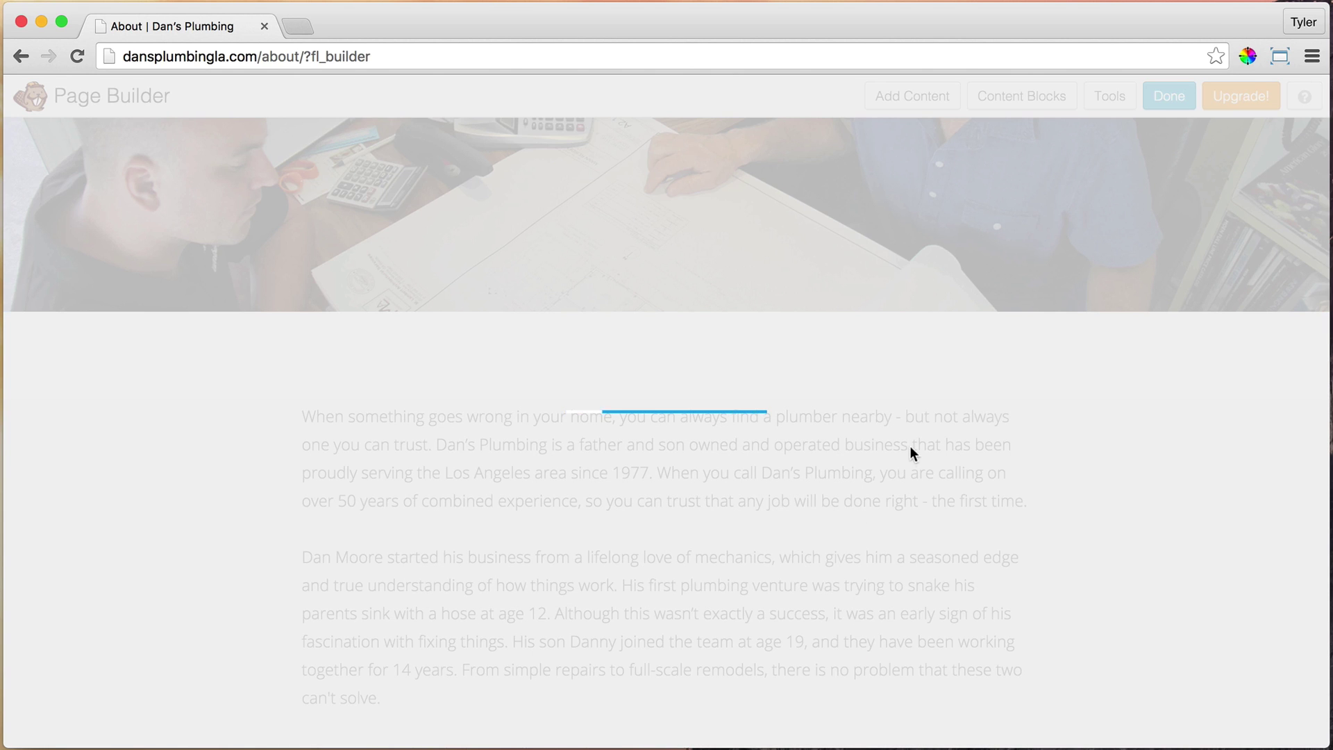
# Give the Expert line its own spaced paragraph and save the text block
pyautogui.scroll(-3, 902, 448)
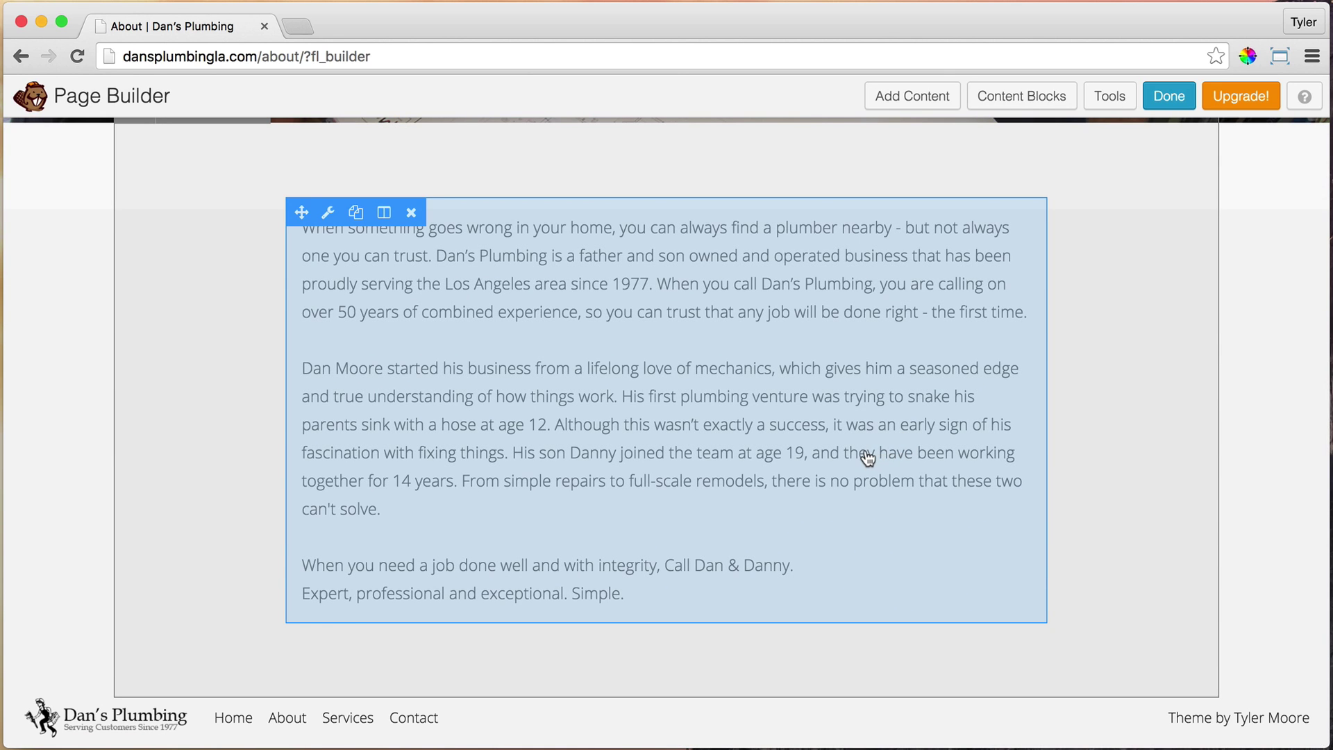
pyautogui.click(328, 212)
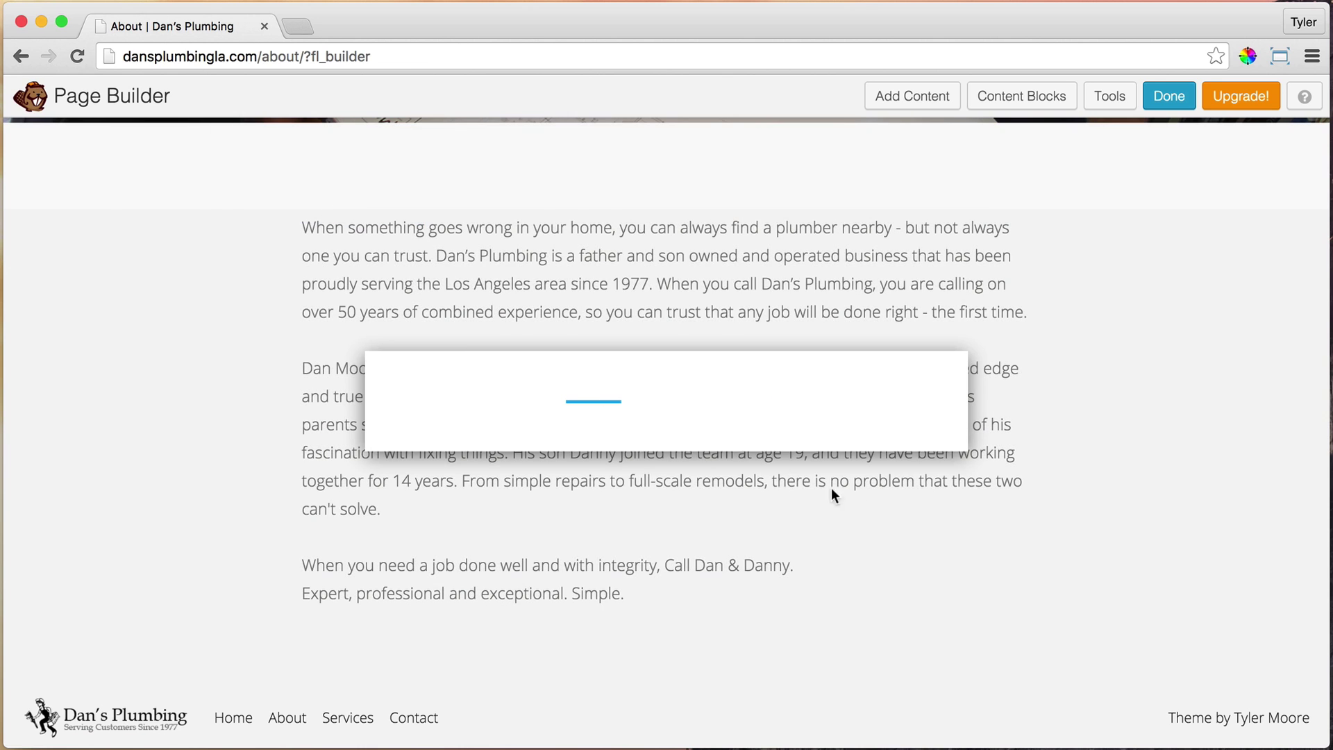
pyautogui.scroll(-5, 873, 500)
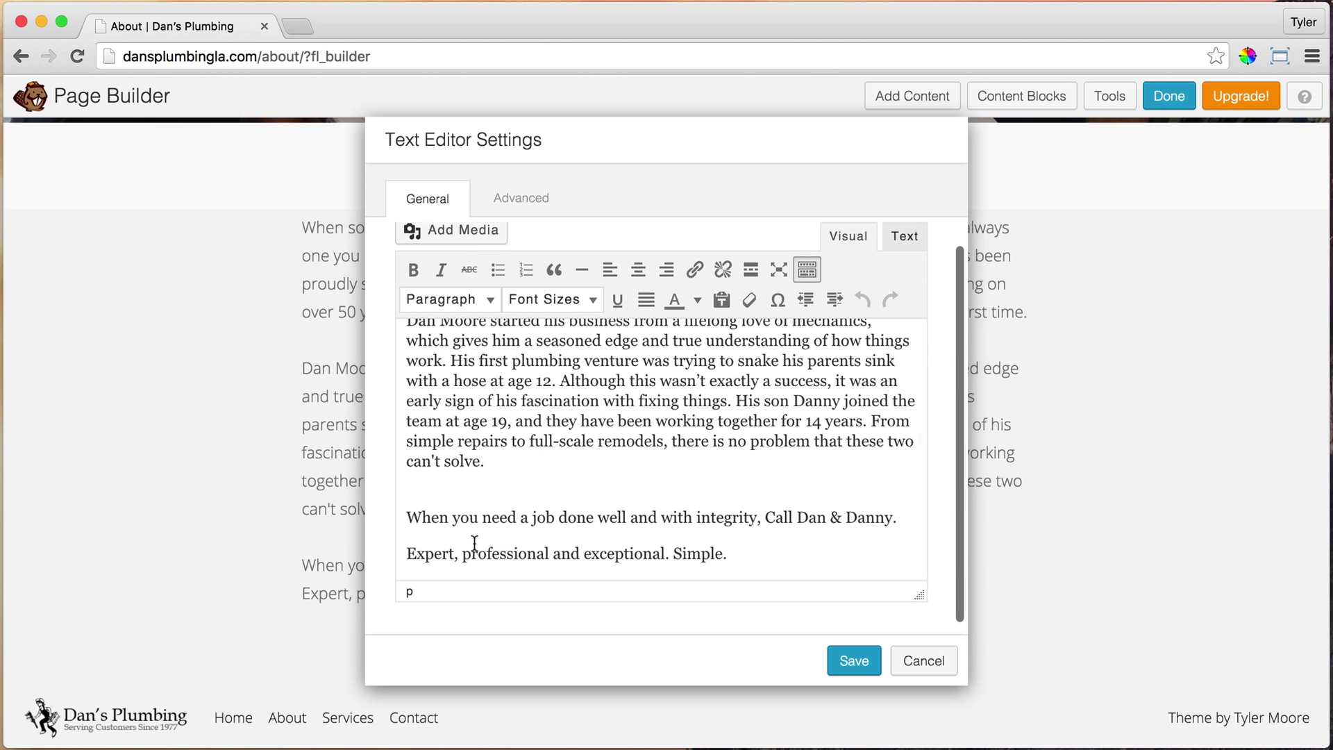
pyautogui.click(408, 549)
pyautogui.press('Return')
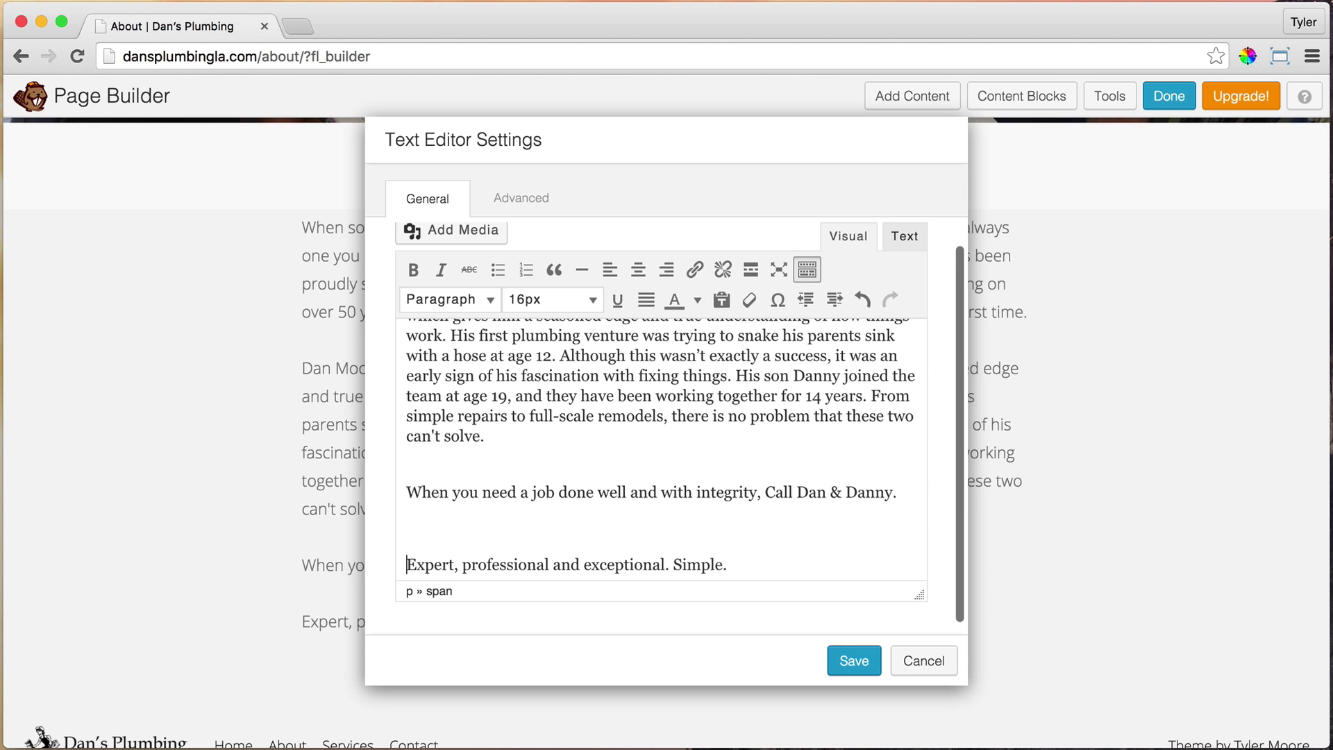
pyautogui.press('BackSpace')
pyautogui.press('BackSpace')
pyautogui.press('BackSpace')
pyautogui.press('Return')
pyautogui.press('Return')
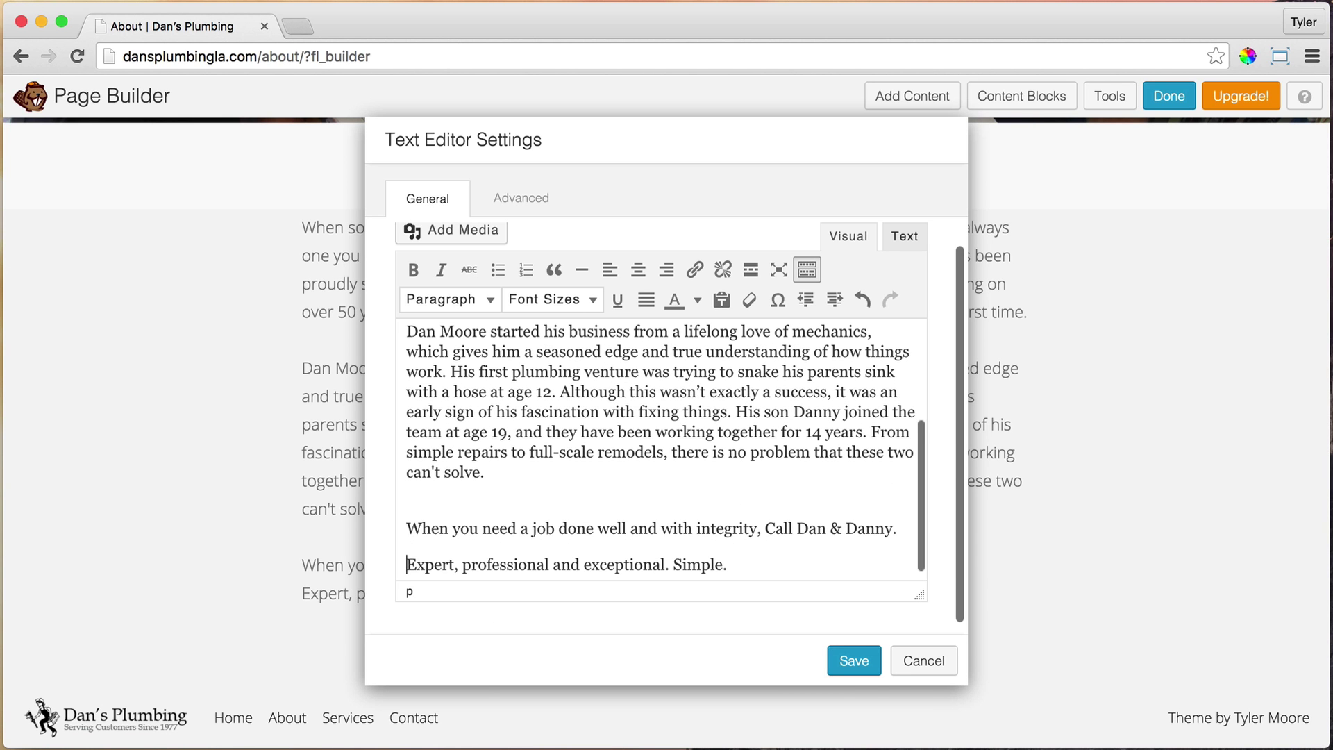
pyautogui.click(847, 663)
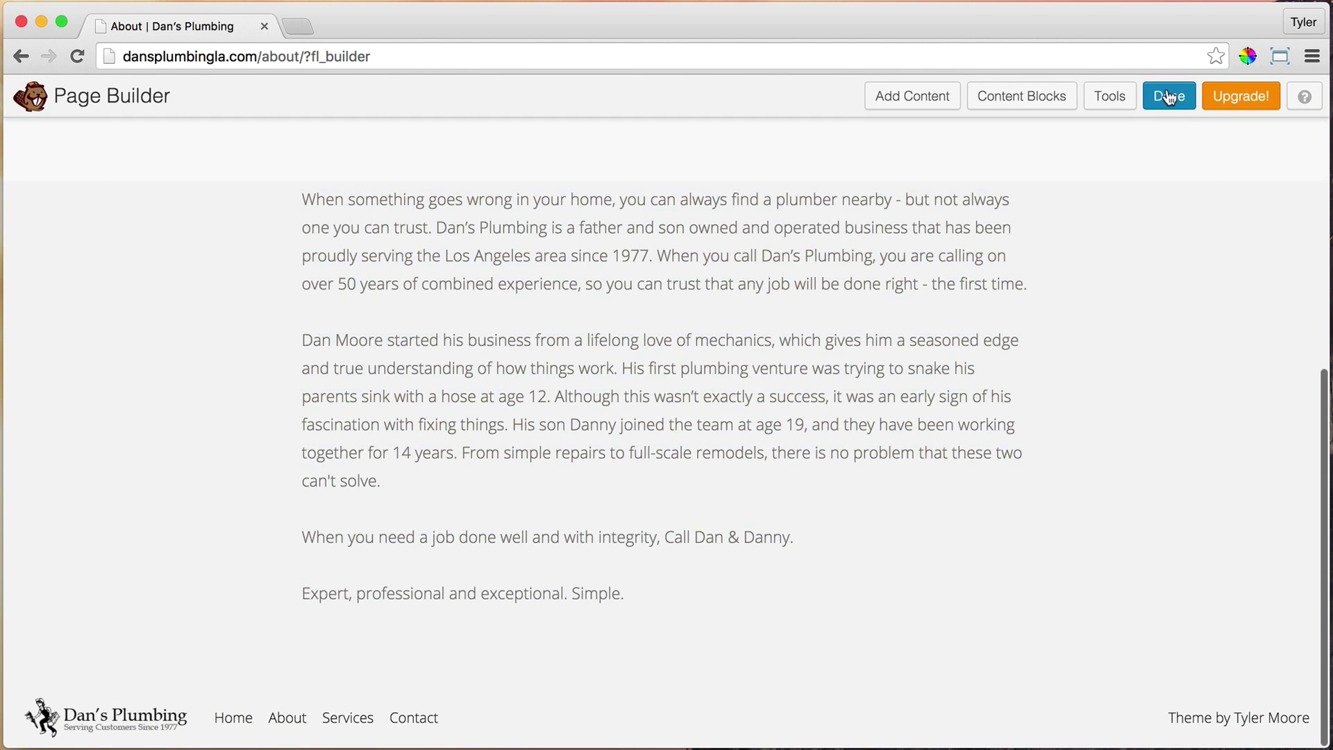
# Publish the About page and scroll through the live hero and body text
pyautogui.click(1168, 97)
pyautogui.click(696, 356)
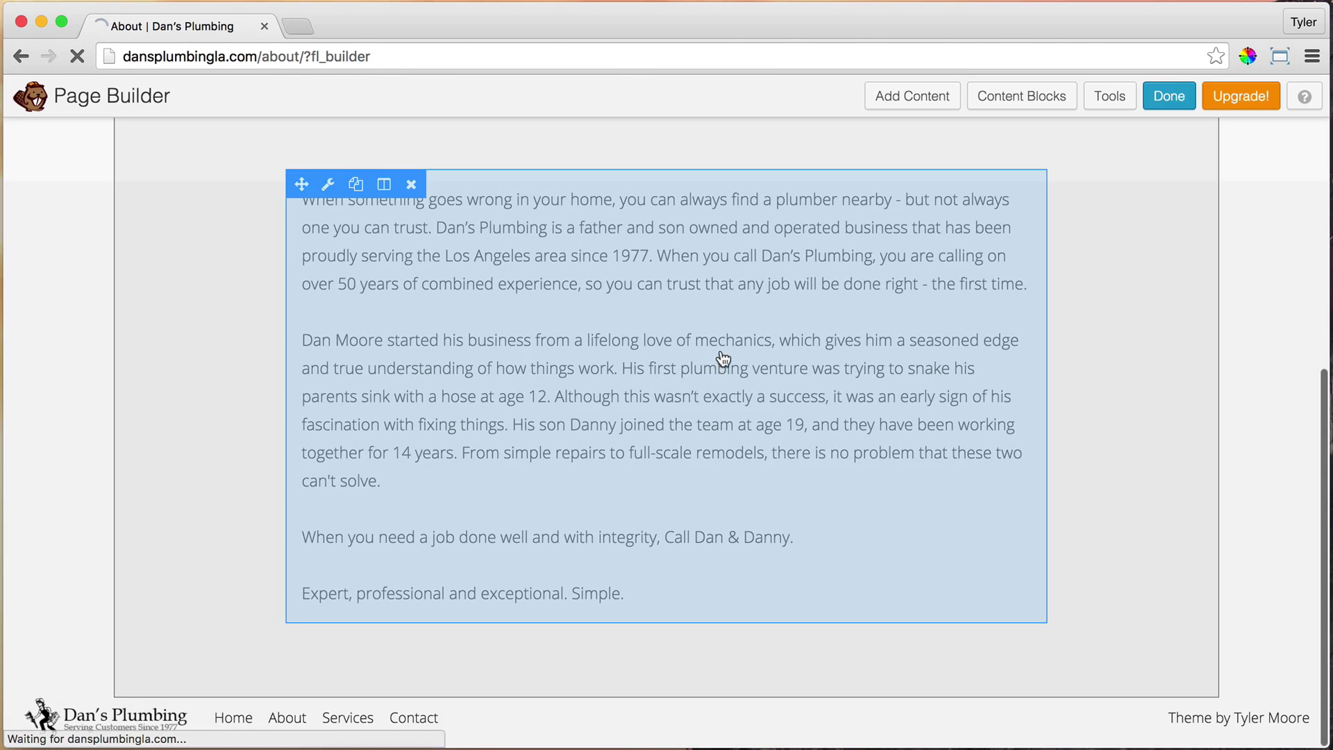
pyautogui.scroll(-7, 824, 323)
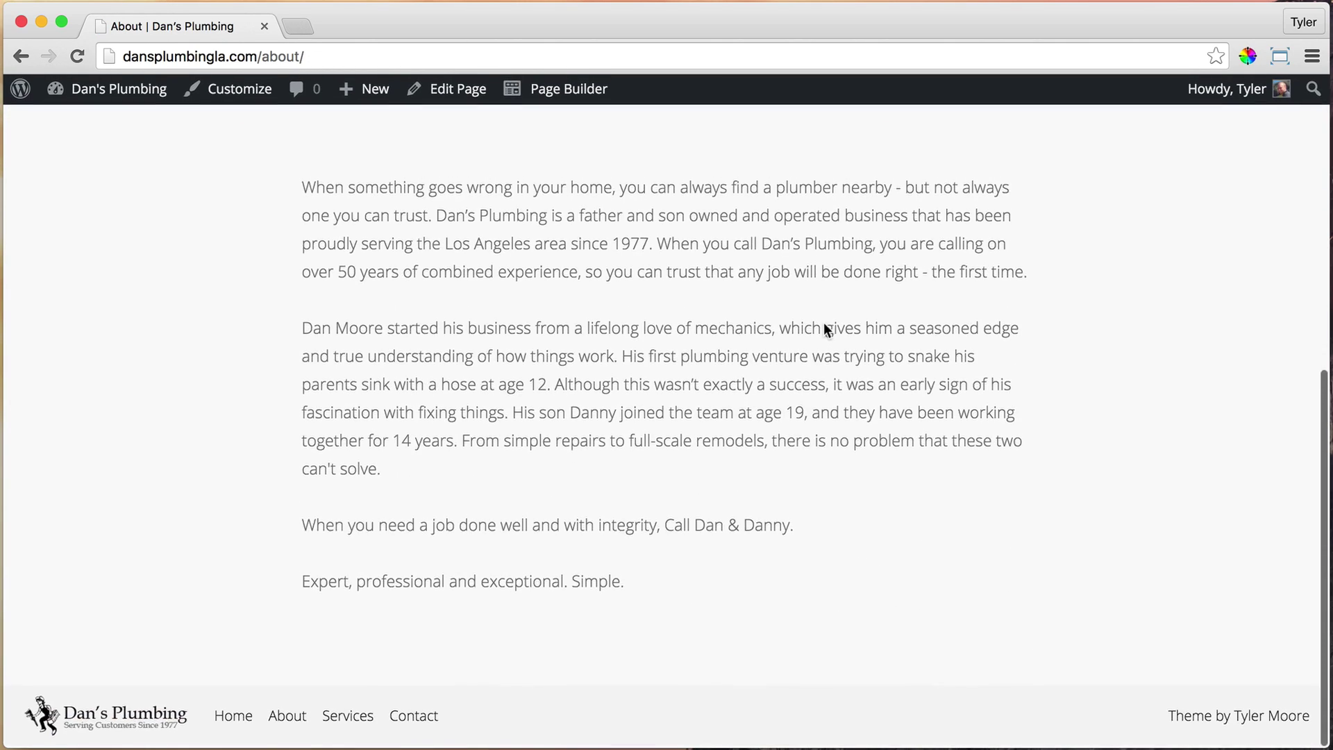
pyautogui.scroll(5, 824, 324)
pyautogui.scroll(-2, 824, 323)
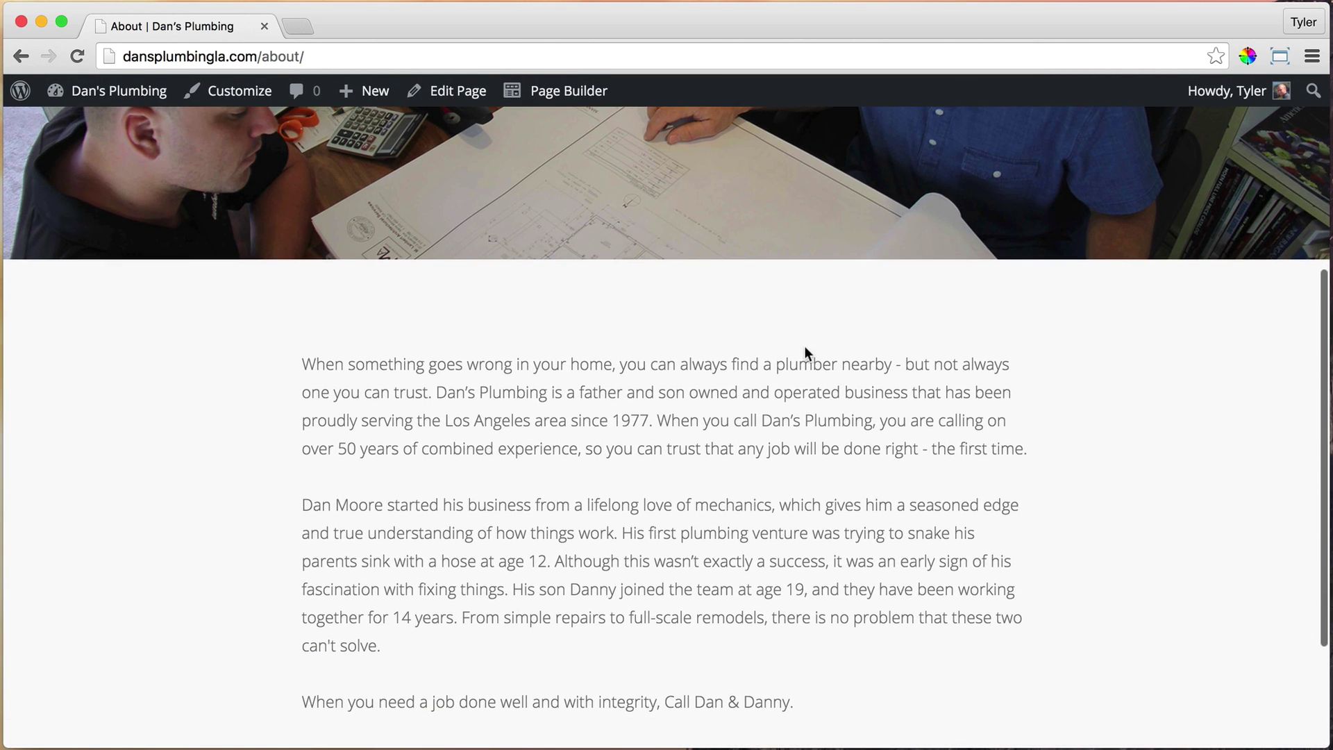
# Reopen the About page in the Page Builder with the modules panel closed
pyautogui.click(580, 95)
pyautogui.scroll(-8, 812, 270)
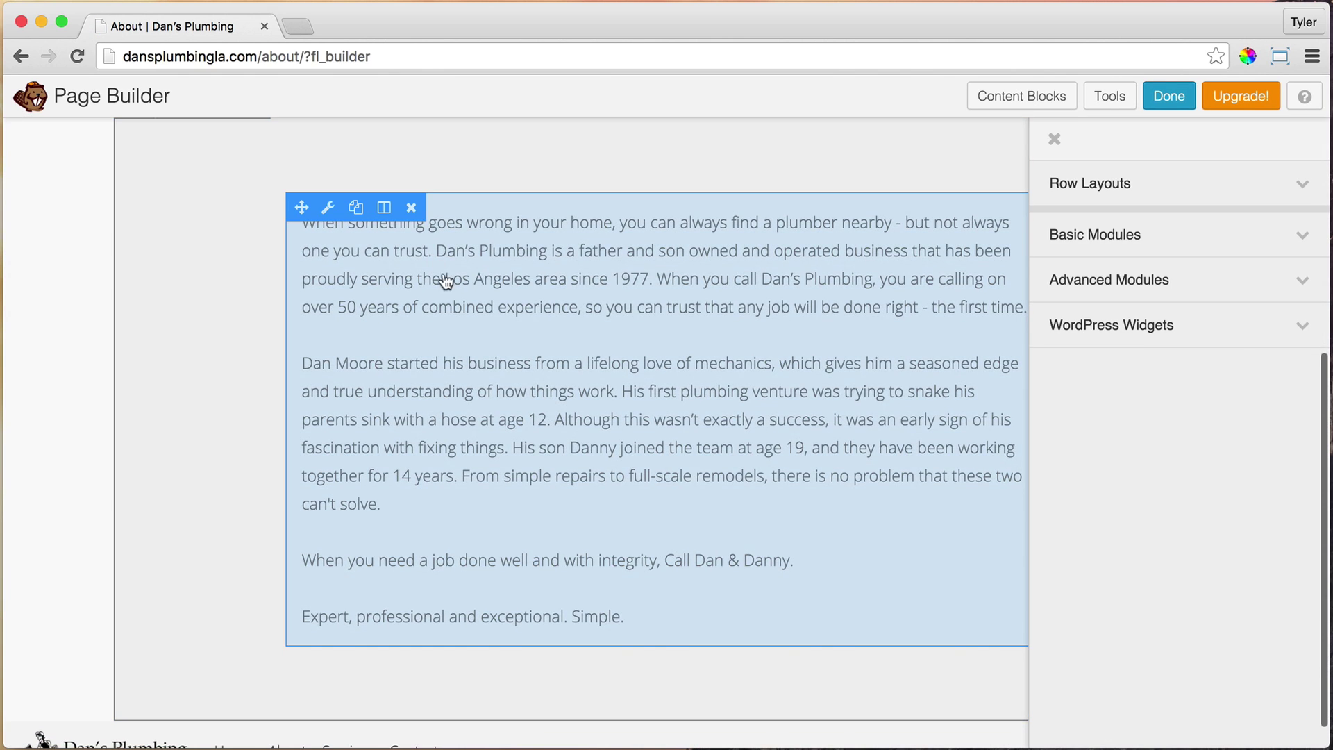
pyautogui.scroll(2, 446, 280)
pyautogui.click(1053, 138)
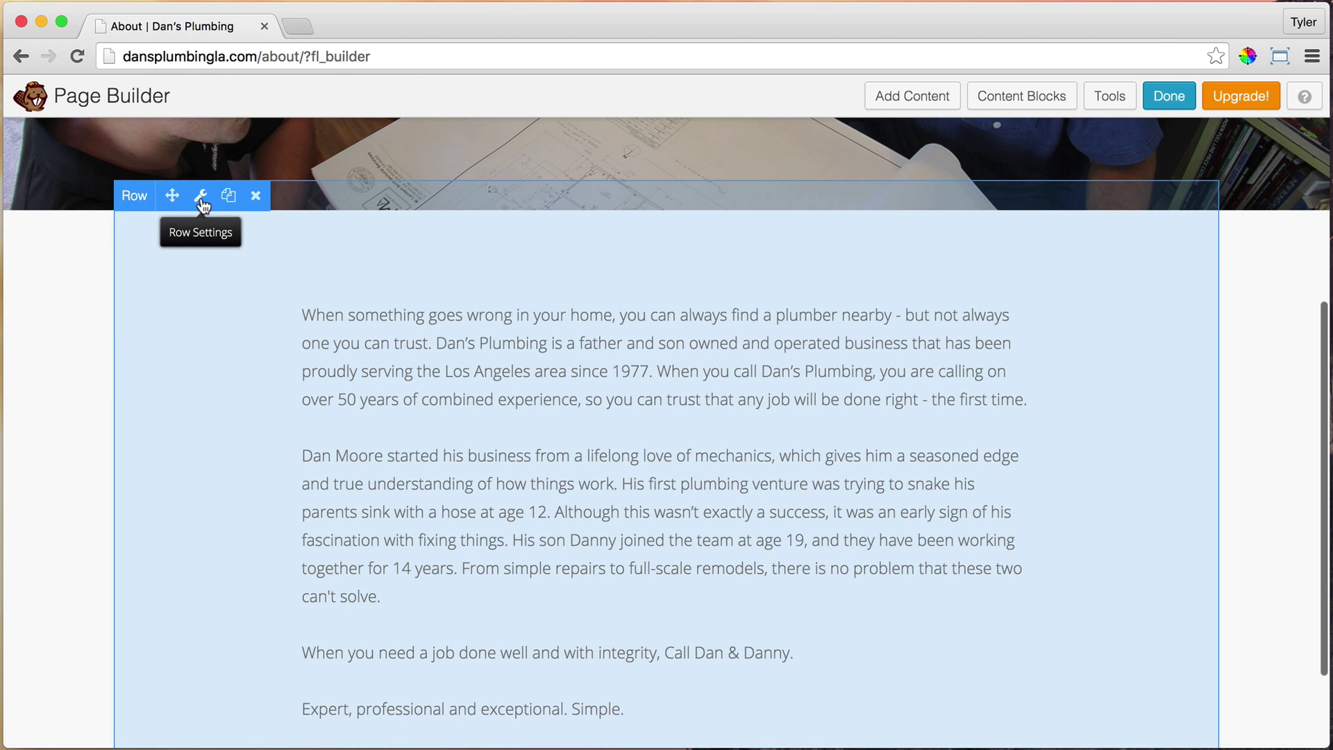
# Inspect the text row's margins (top 50, bottom 50, right 147) and cancel without changes
pyautogui.click(202, 203)
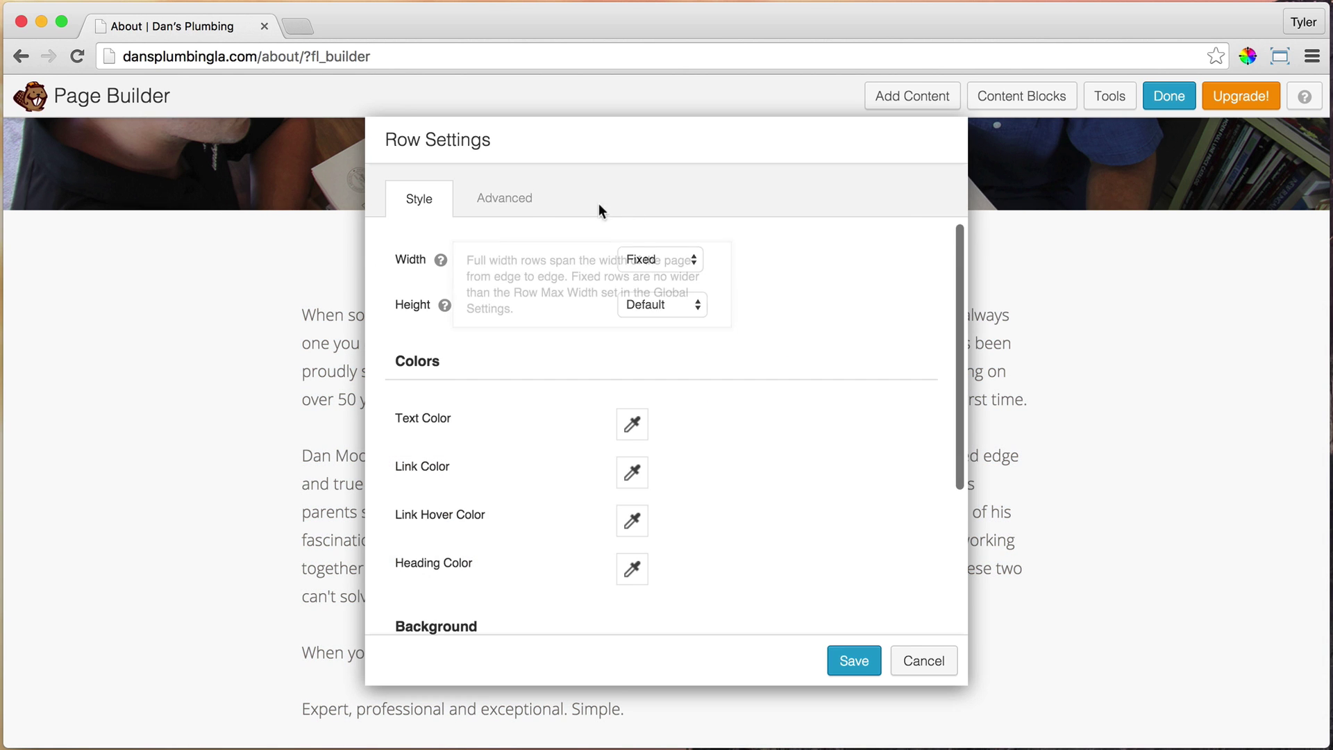
pyautogui.click(508, 201)
pyautogui.scroll(-1, 764, 392)
pyautogui.moveTo(649, 386); pyautogui.dragTo(591, 387)
pyautogui.moveTo(646, 427); pyautogui.dragTo(584, 434)
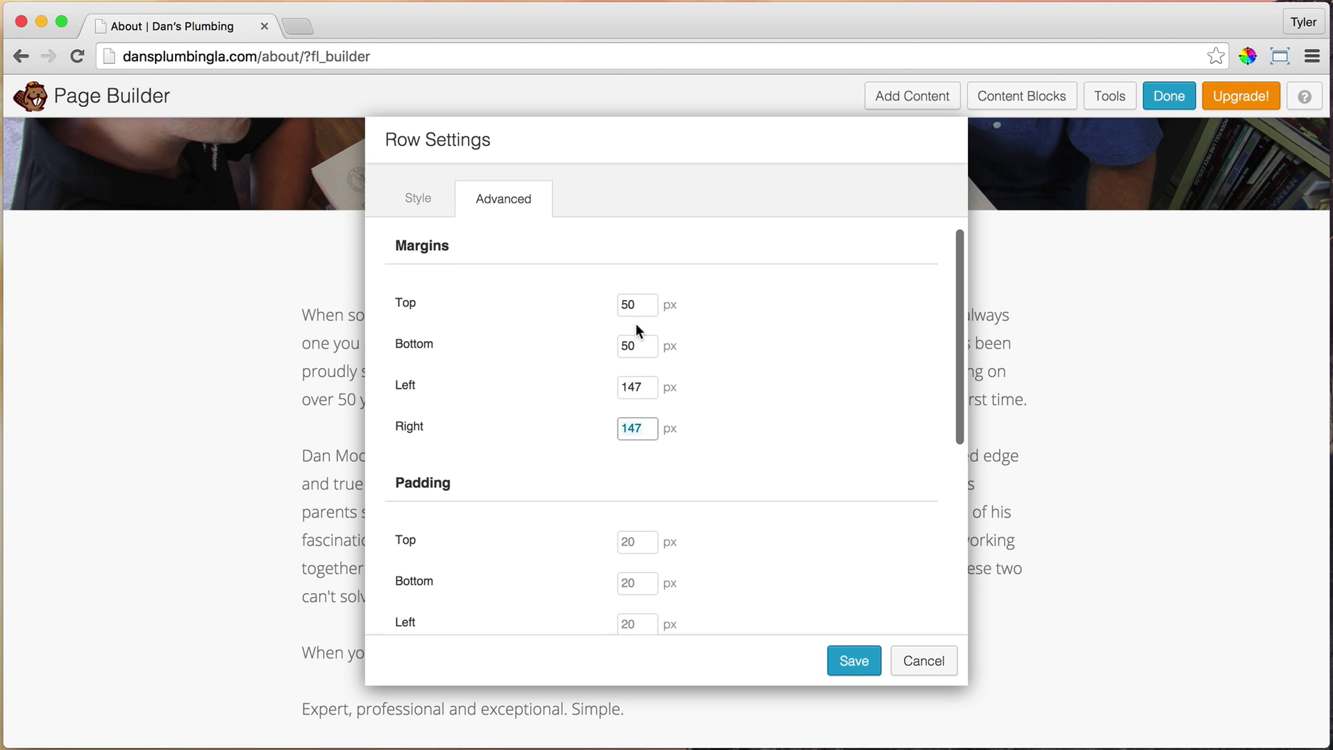
pyautogui.moveTo(644, 306); pyautogui.dragTo(584, 306)
pyautogui.moveTo(640, 346); pyautogui.dragTo(611, 345)
pyautogui.click(938, 672)
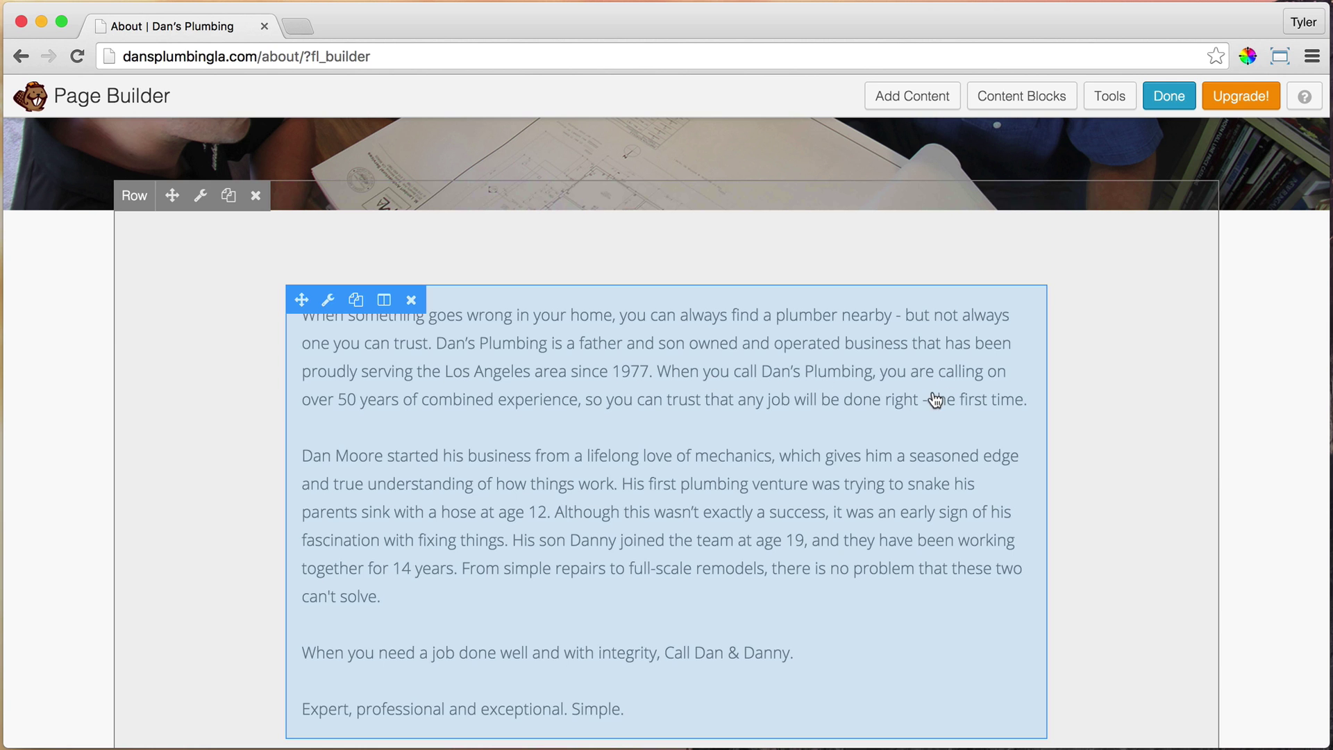
# Insert the 4 Images content block template below the About text
pyautogui.scroll(-4, 910, 402)
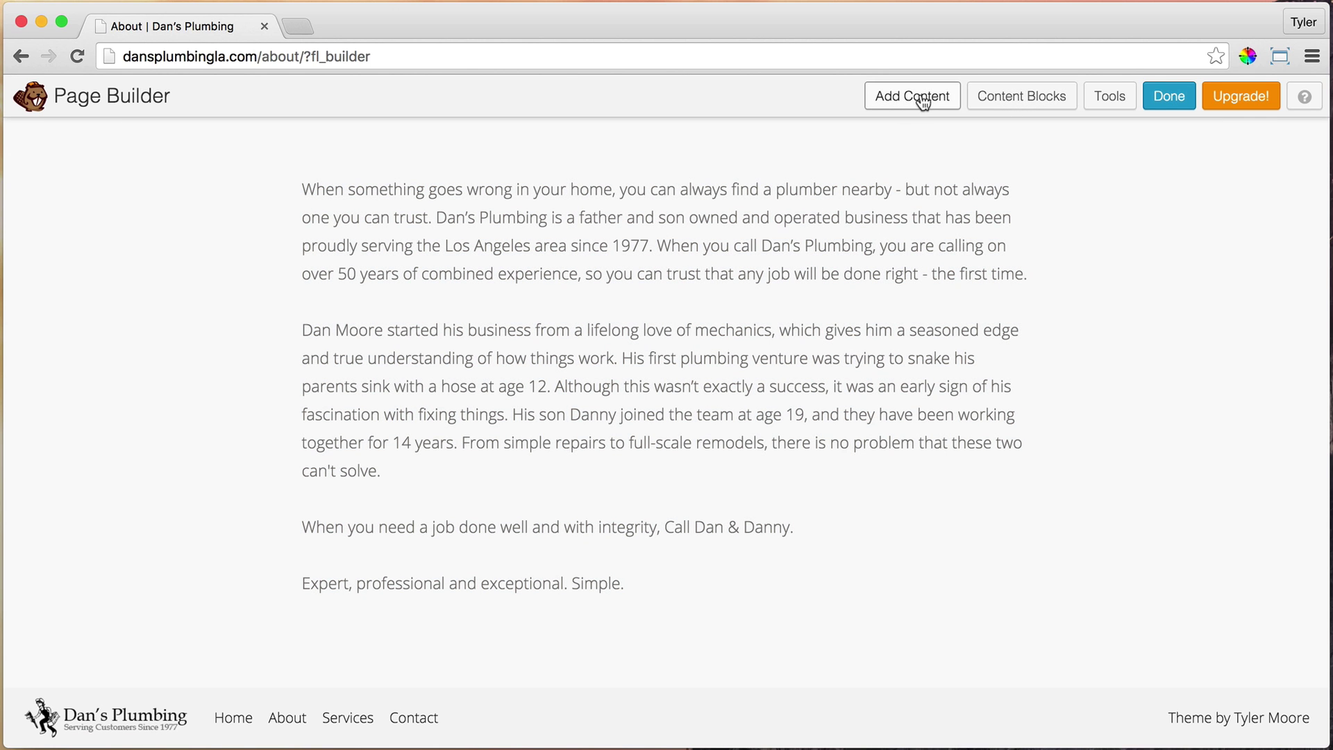
pyautogui.click(1021, 101)
pyautogui.scroll(-5, 848, 340)
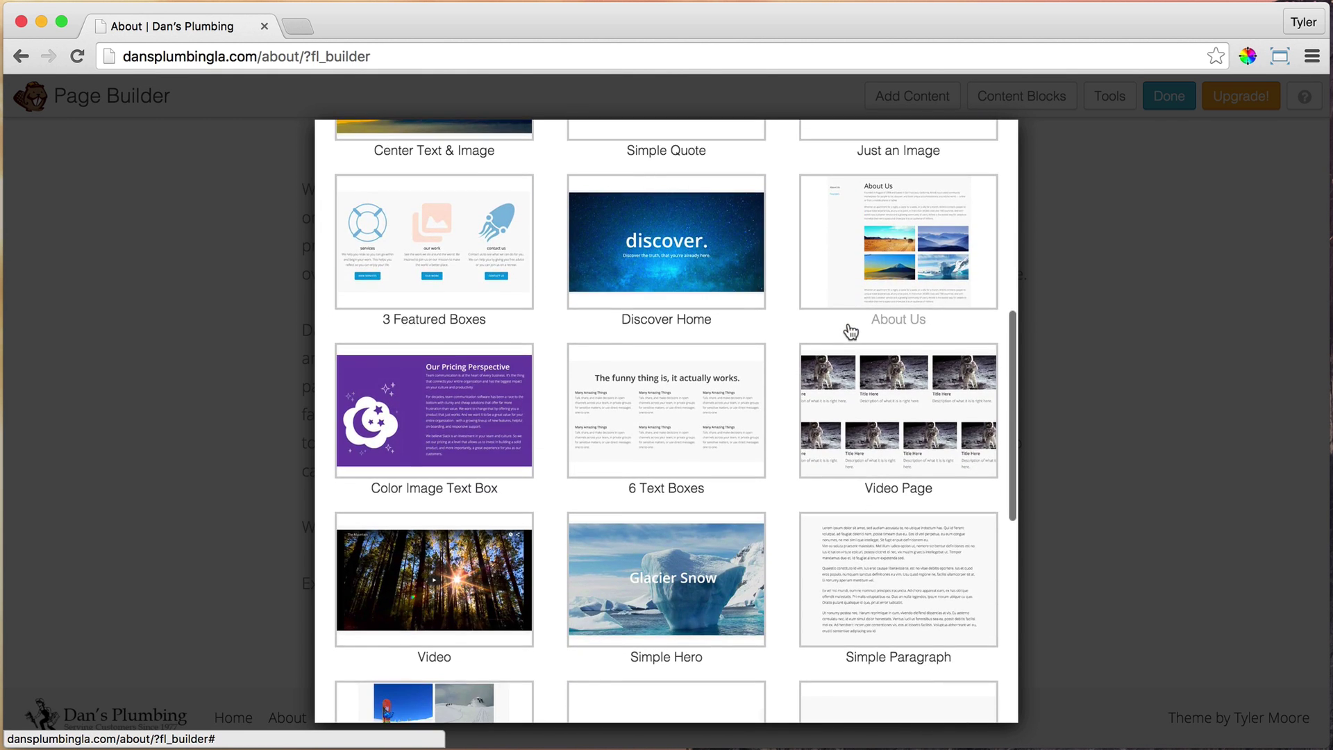
pyautogui.scroll(-7, 850, 332)
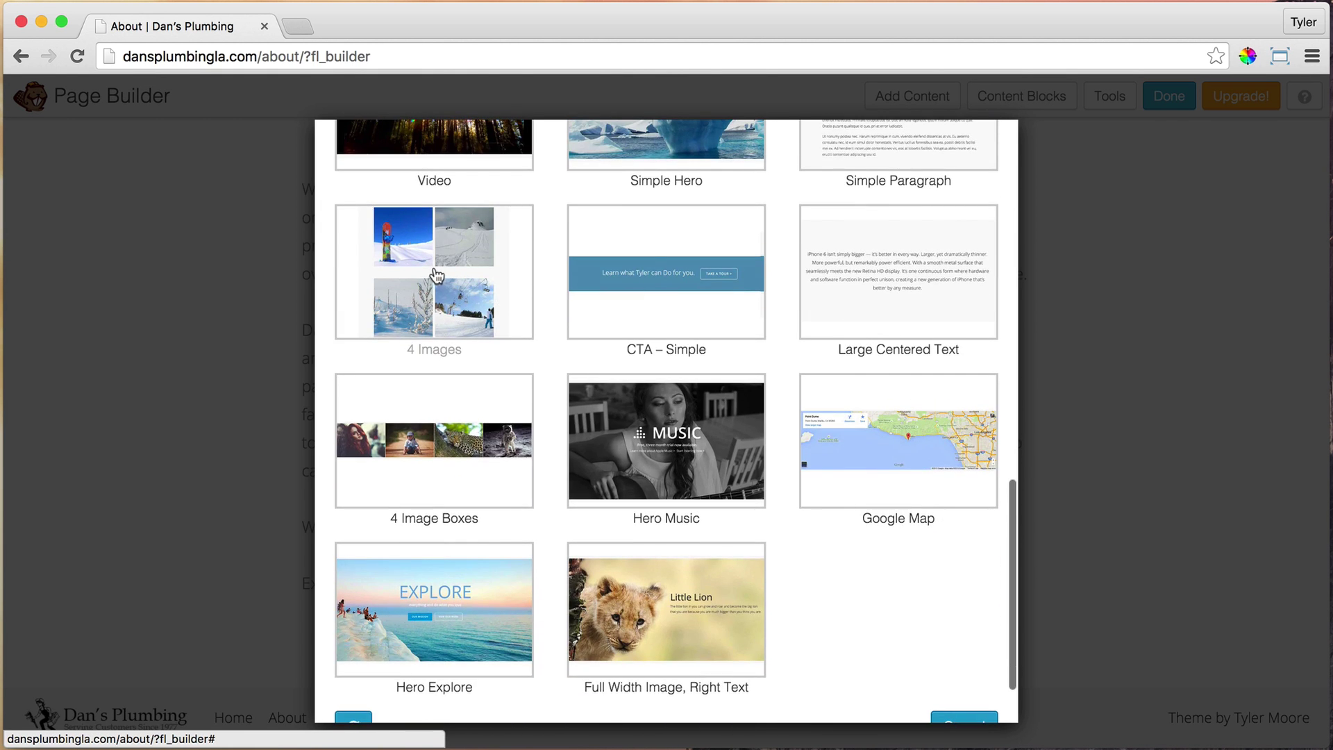
pyautogui.click(436, 275)
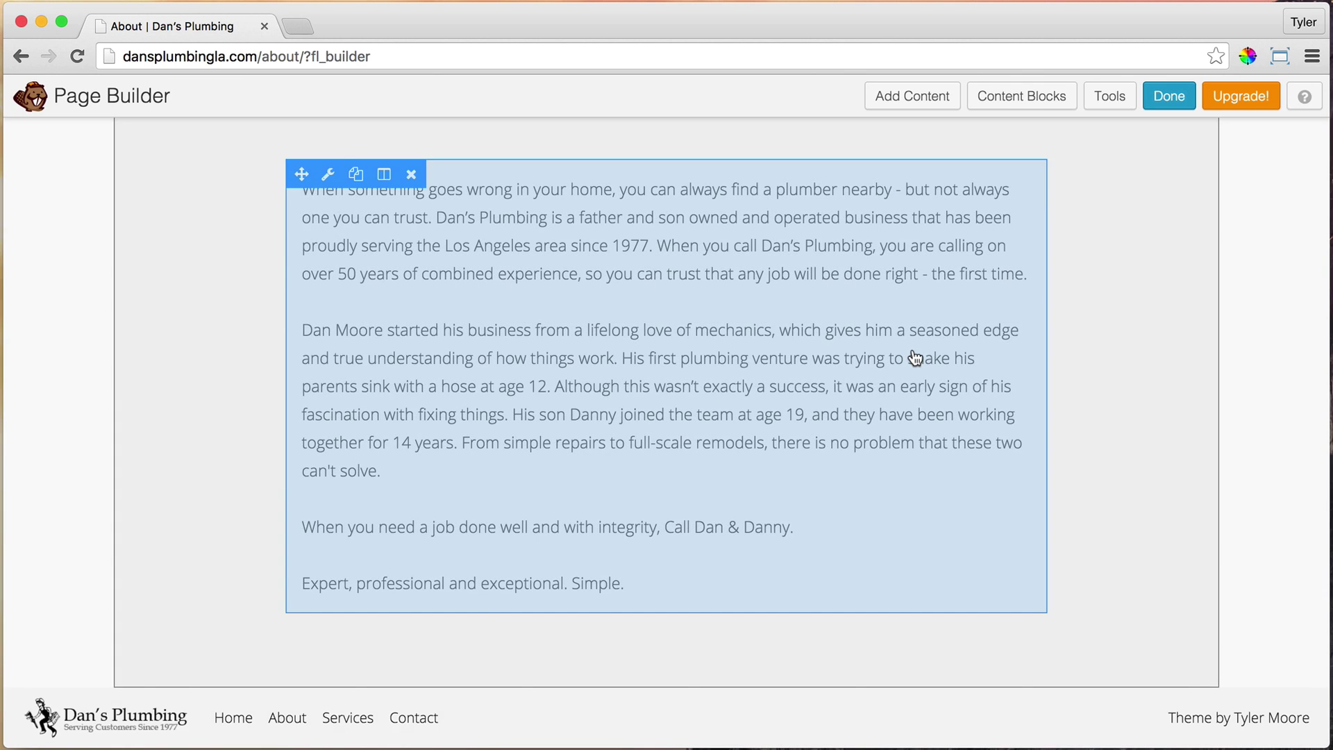
# Drop a 2 Columns row layout onto the top pair of grid photos, abandoning a trial Photo module
pyautogui.scroll(-5, 910, 347)
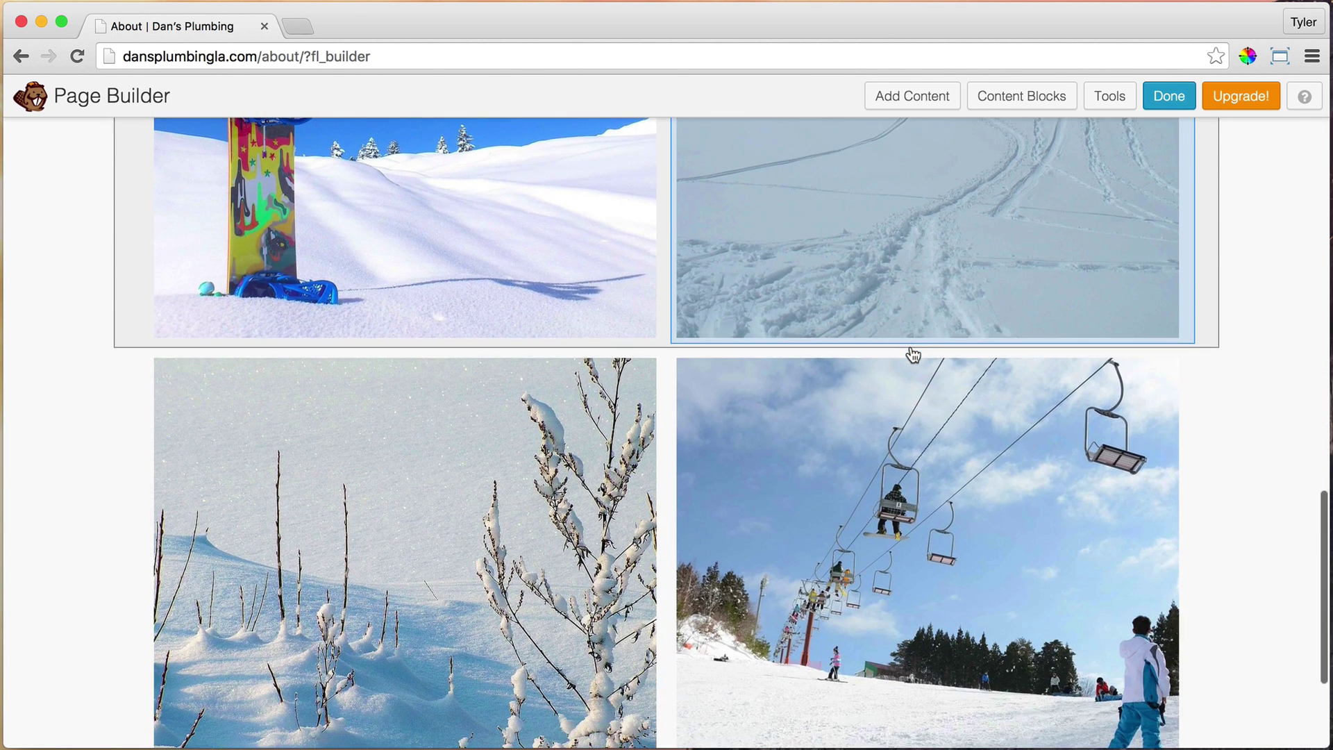
pyautogui.scroll(5, 910, 348)
pyautogui.scroll(4, 910, 345)
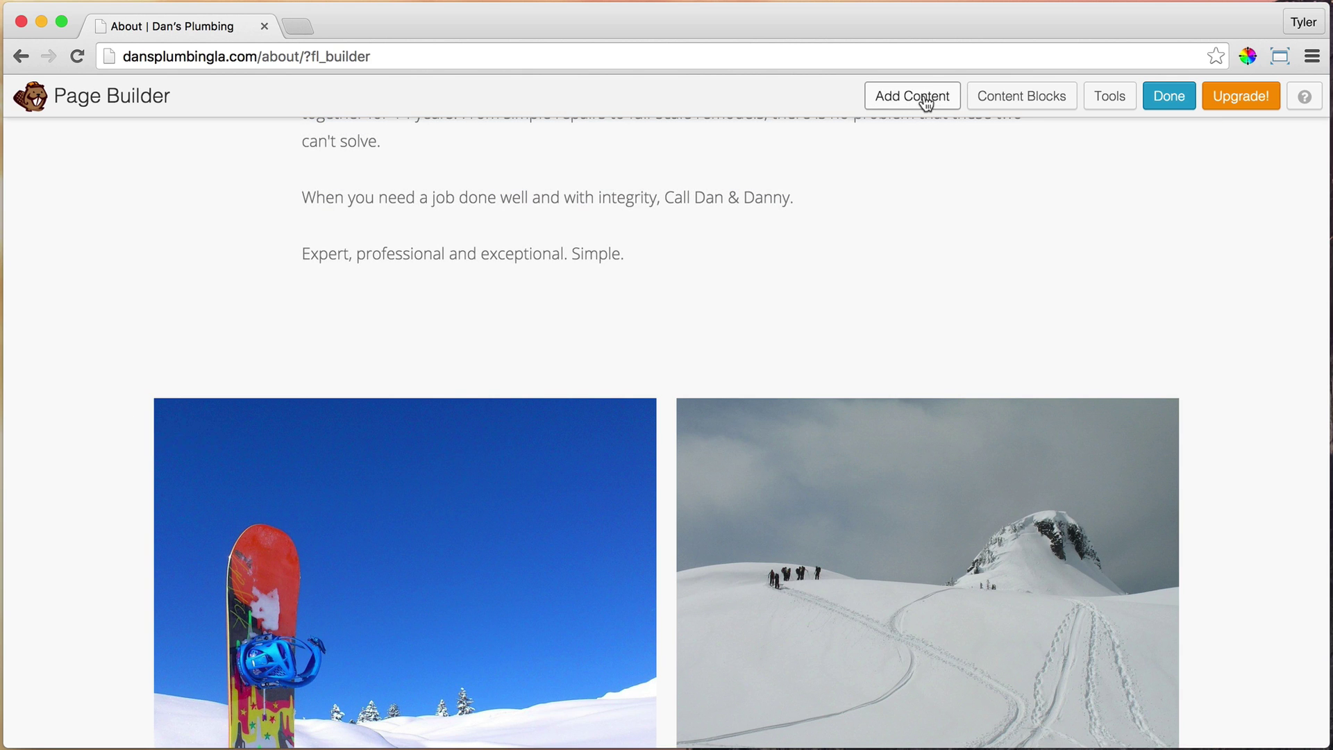
pyautogui.click(922, 98)
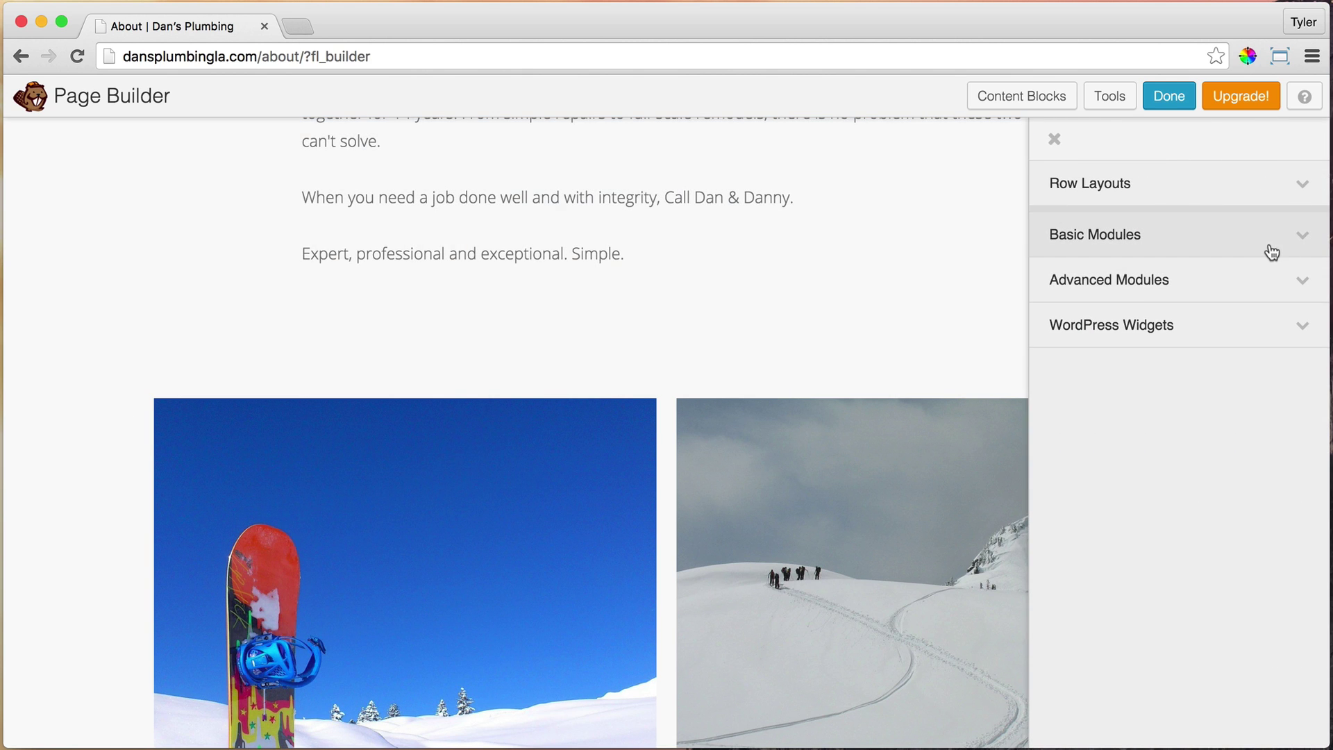
pyautogui.click(1260, 247)
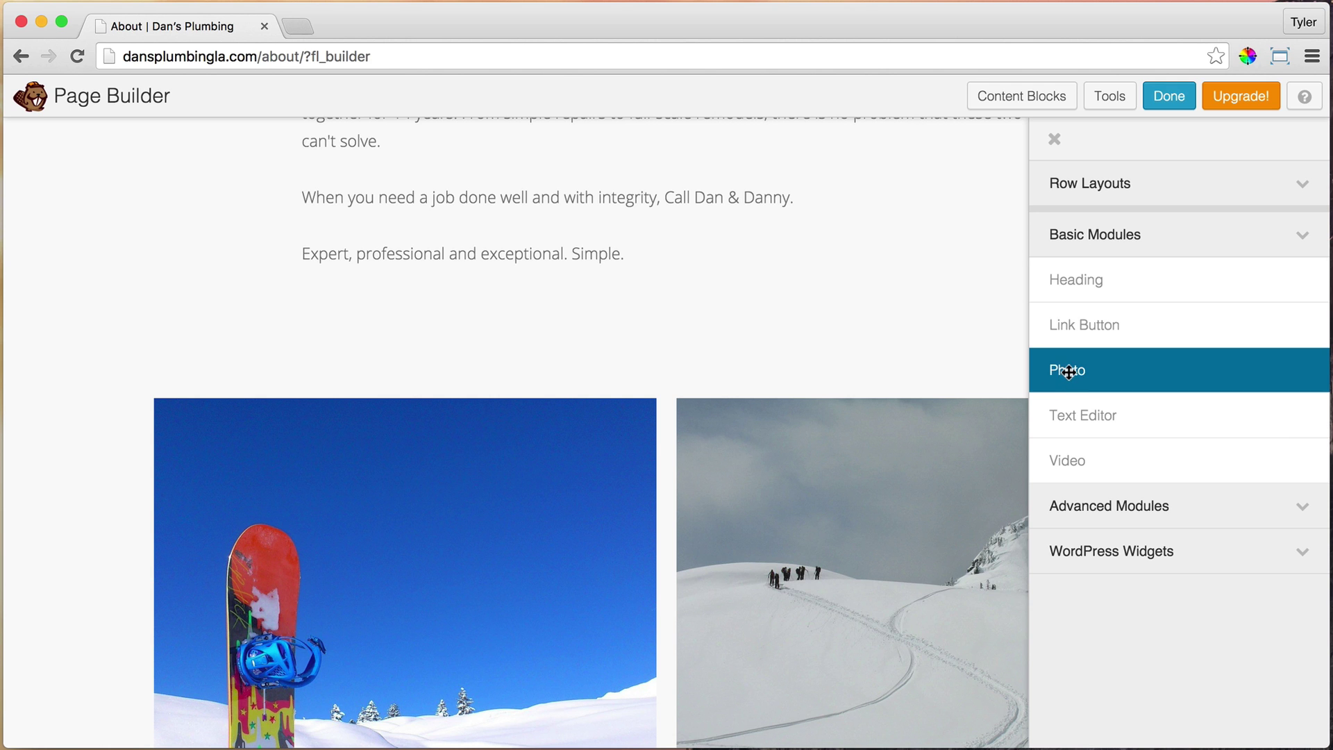
pyautogui.moveTo(1064, 372); pyautogui.dragTo(1065, 145)
pyautogui.click(1210, 184)
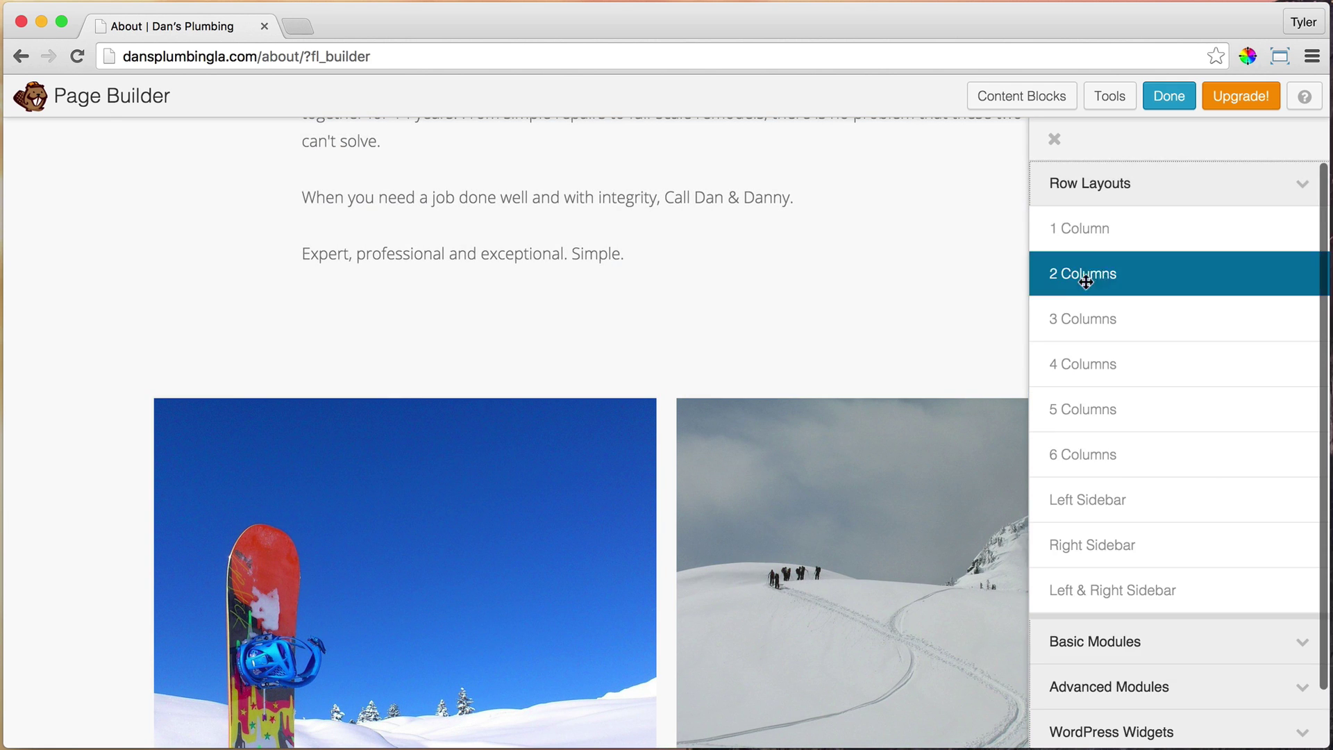
pyautogui.moveTo(1087, 282); pyautogui.dragTo(873, 301)
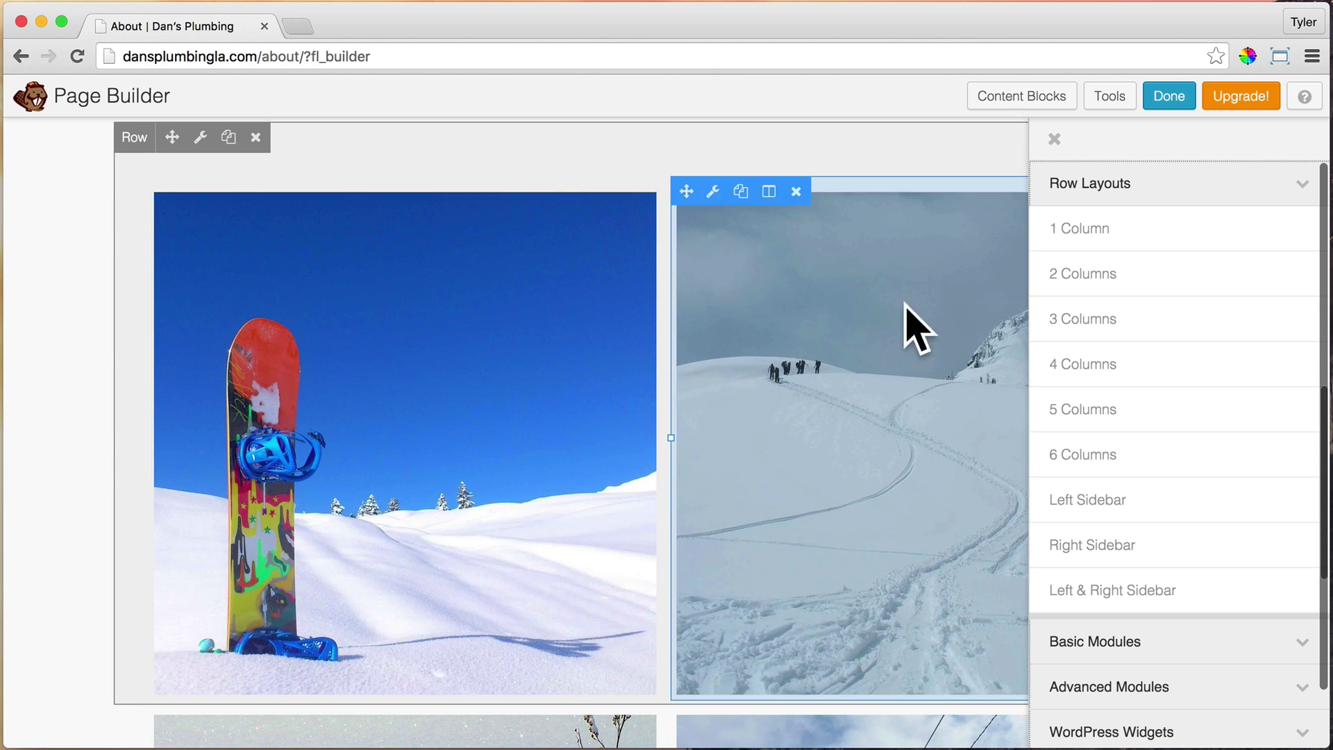
pyautogui.scroll(-5, 824, 298)
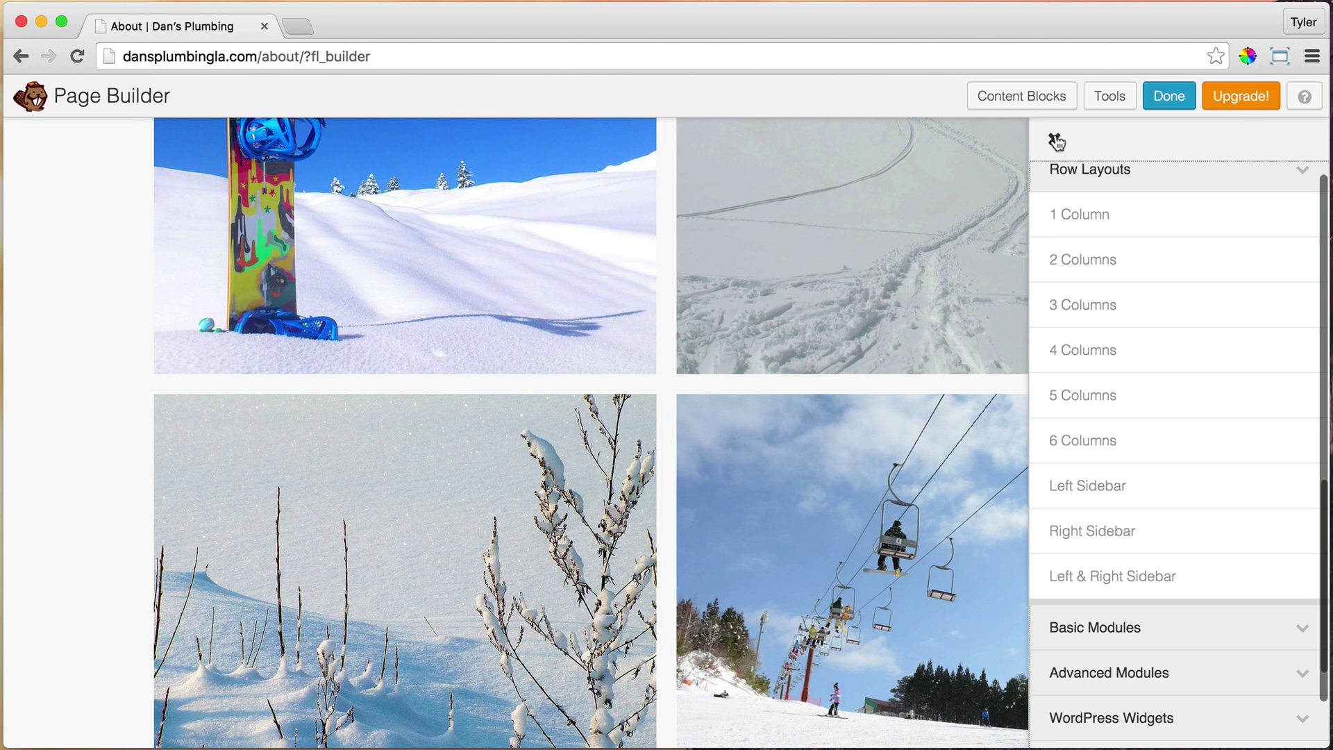
# Open the top-left grid photo's settings and keep its crop set to Square
pyautogui.click(1056, 142)
pyautogui.scroll(5, 715, 437)
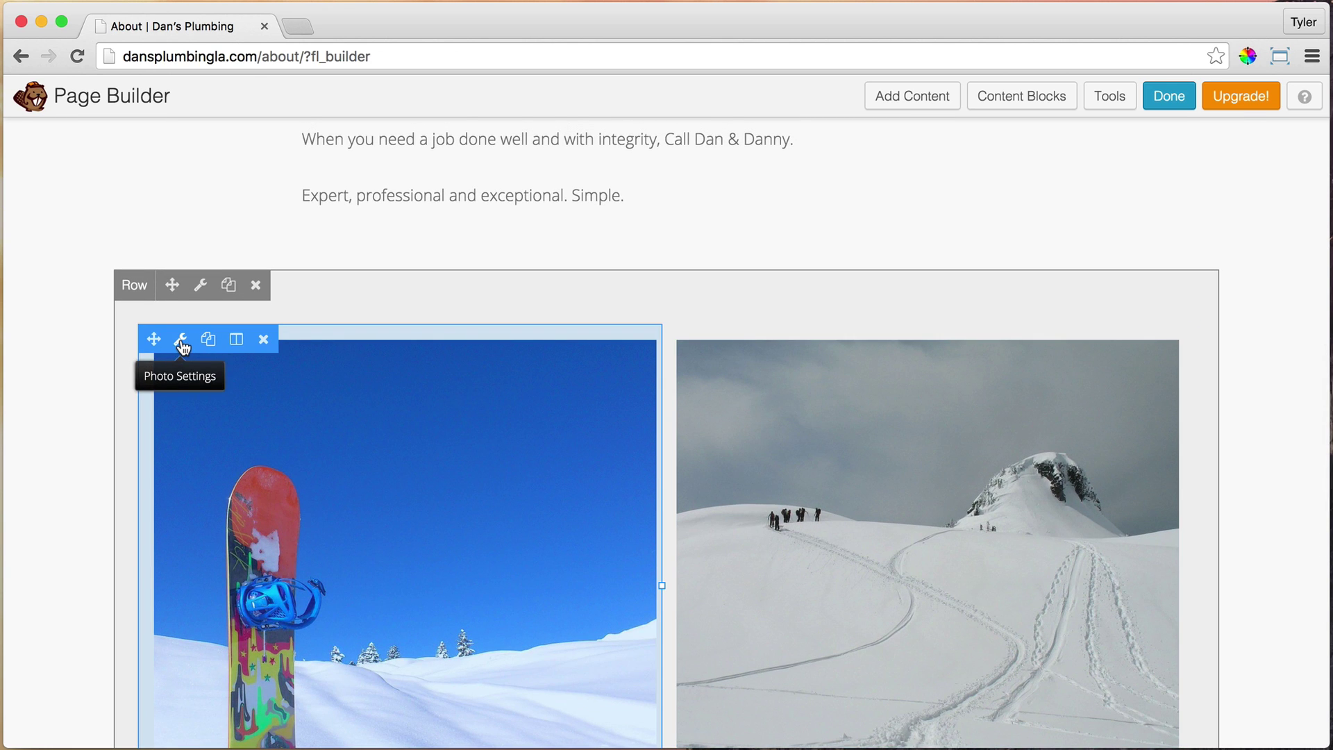
pyautogui.click(183, 340)
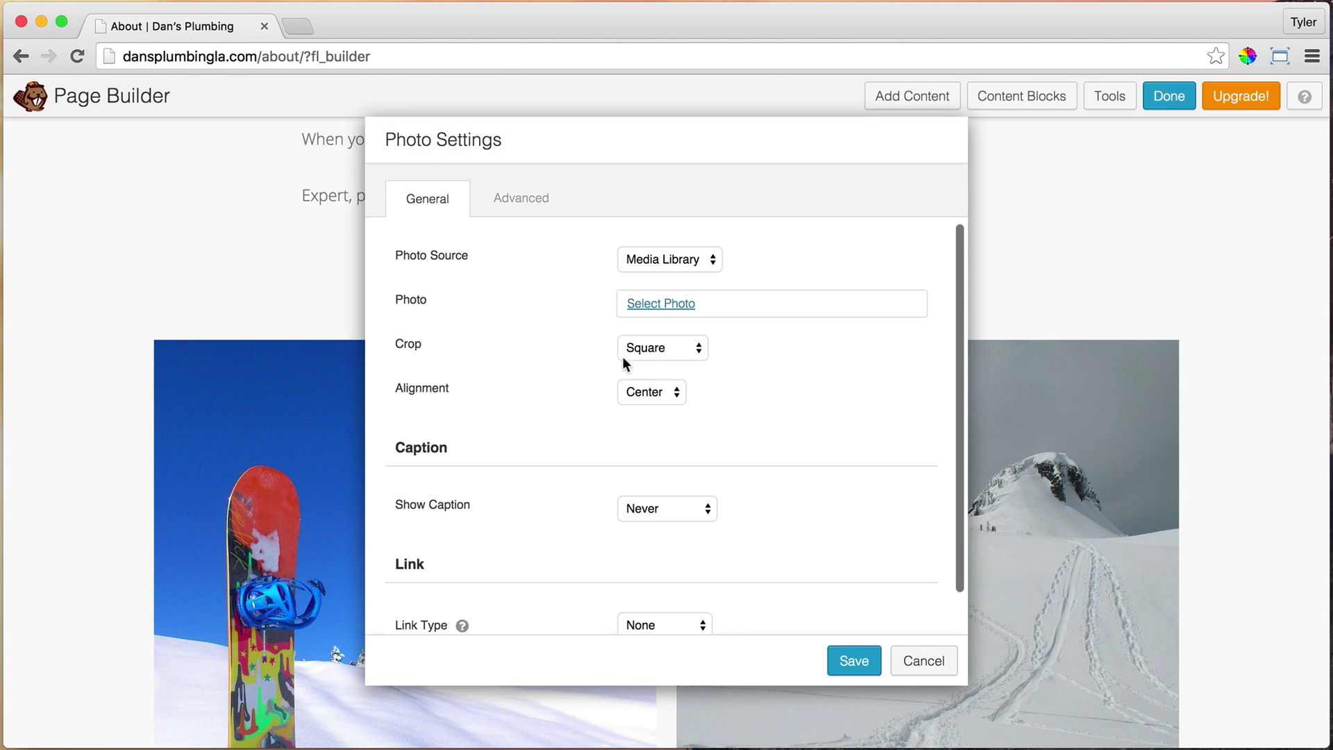
pyautogui.click(666, 349)
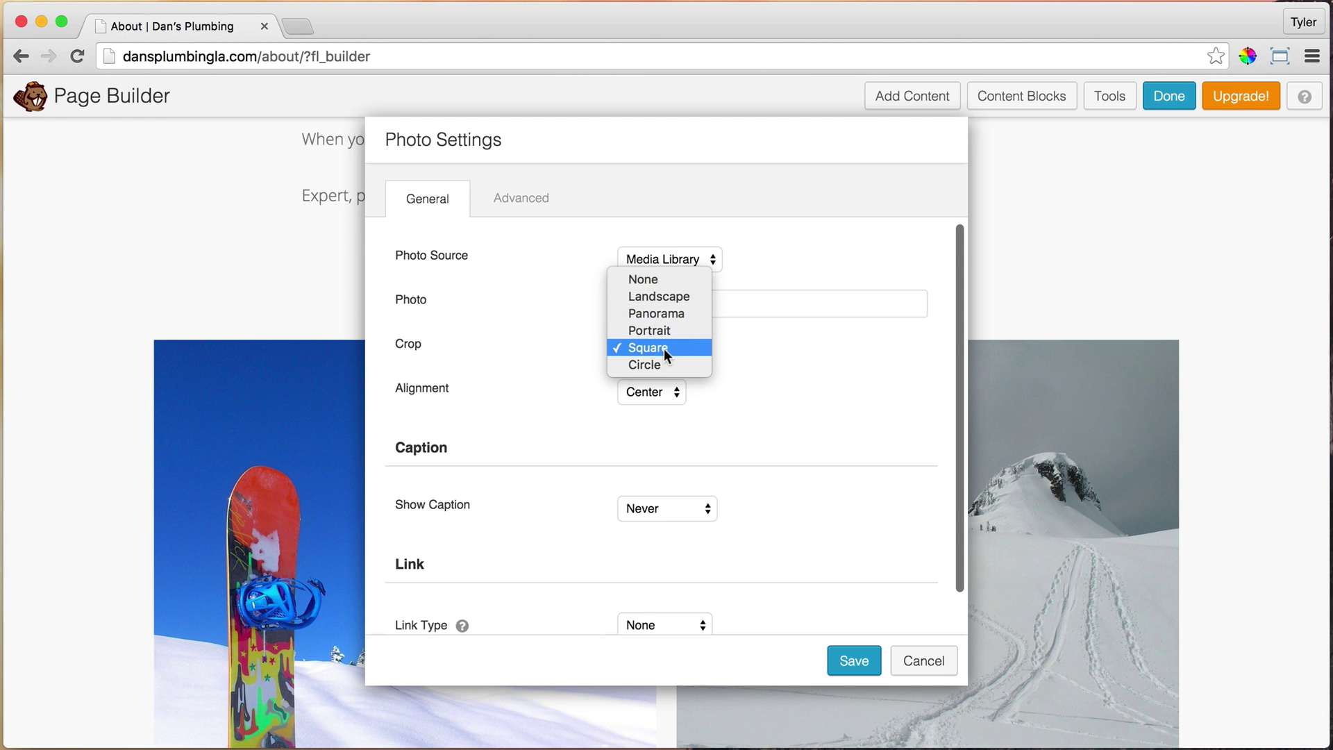
pyautogui.click(664, 349)
pyautogui.scroll(-1, 777, 347)
pyautogui.scroll(1, 777, 351)
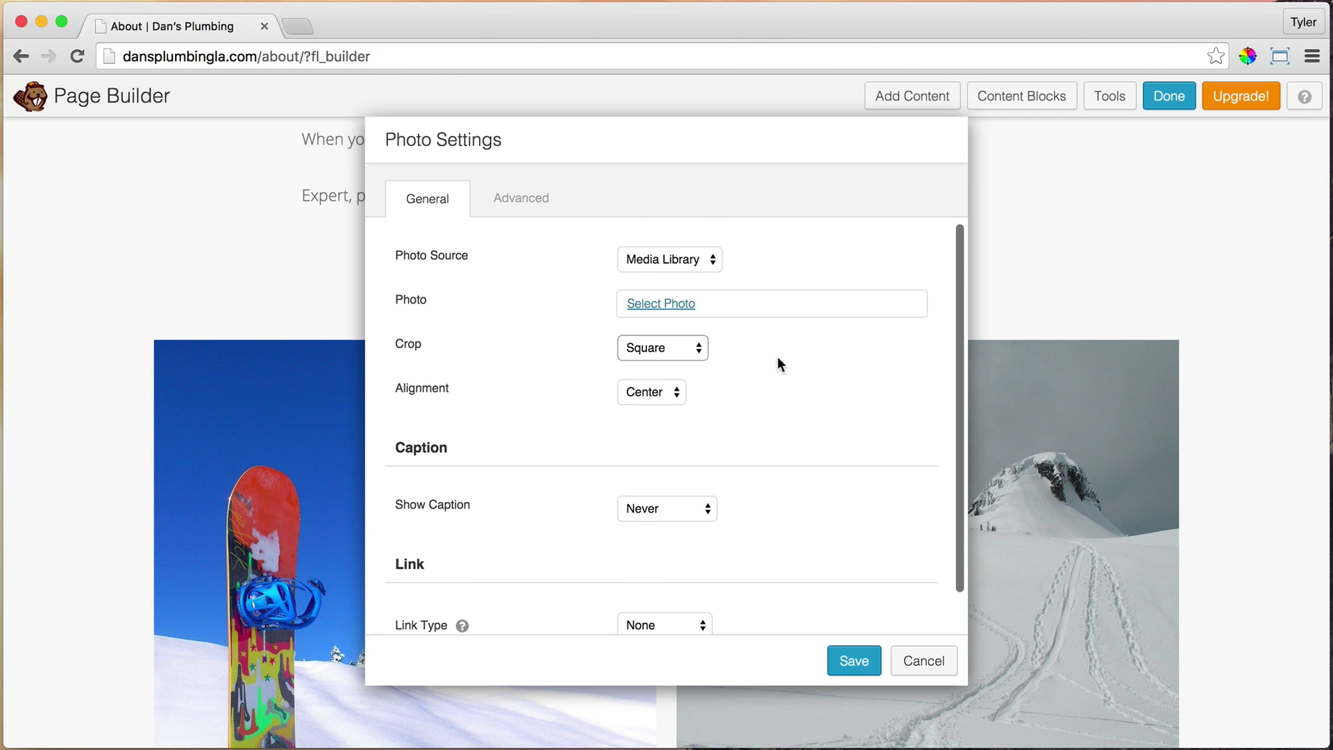
# Upload 1-about.jpg from the 4 Boxes folder and use it as the top-left photo
pyautogui.click(651, 305)
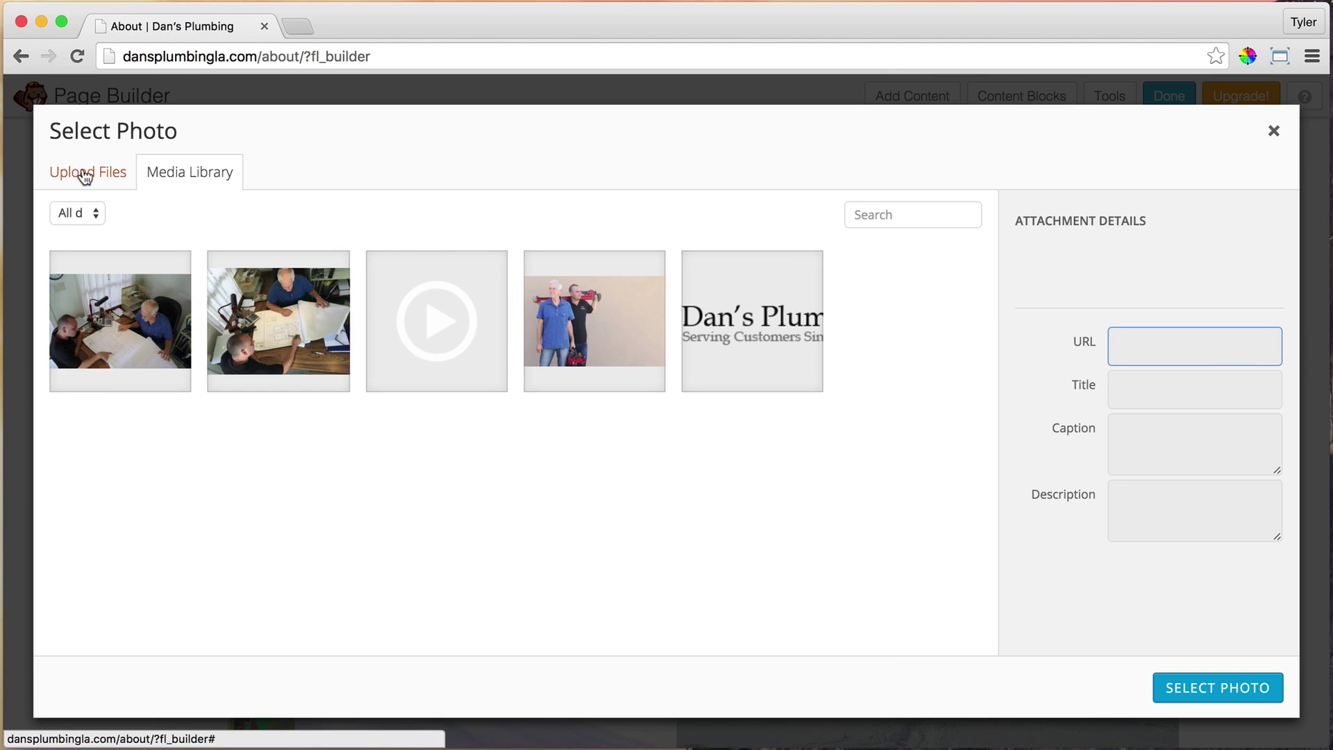
pyautogui.click(85, 177)
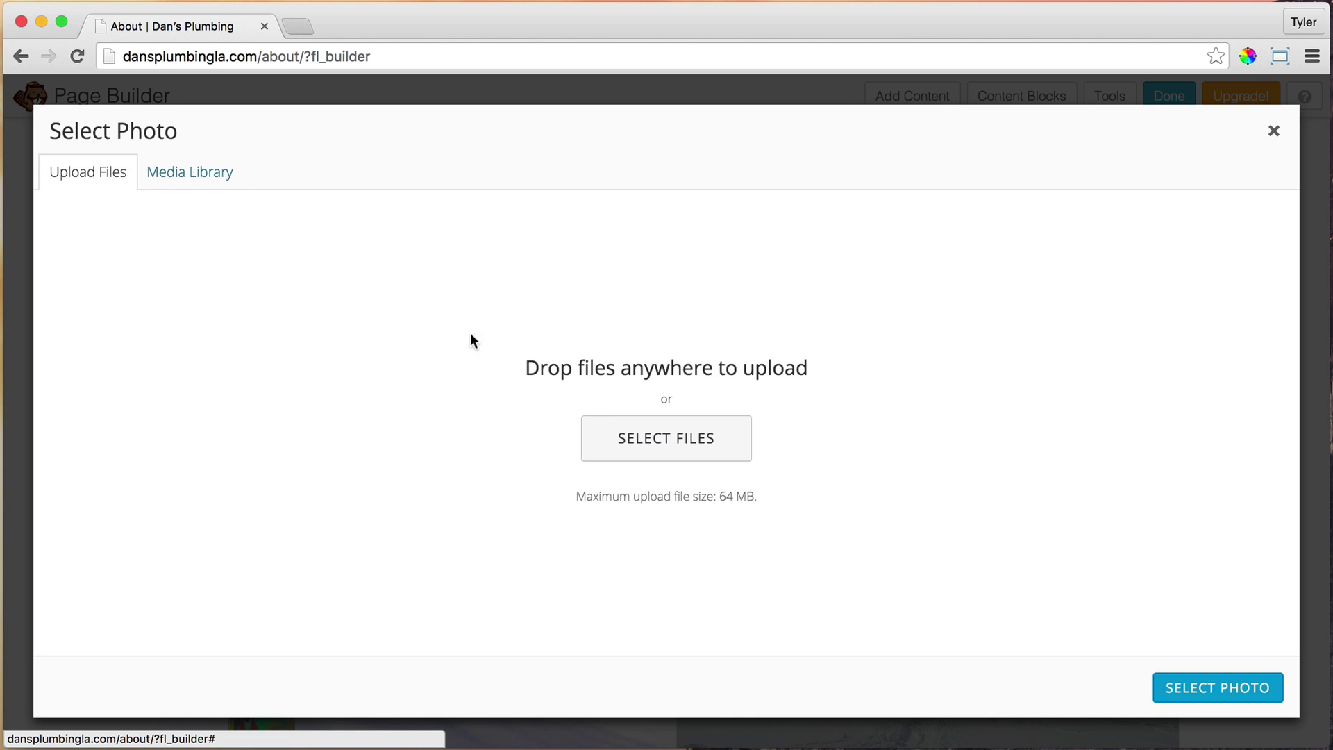
pyautogui.click(672, 441)
pyautogui.click(684, 97)
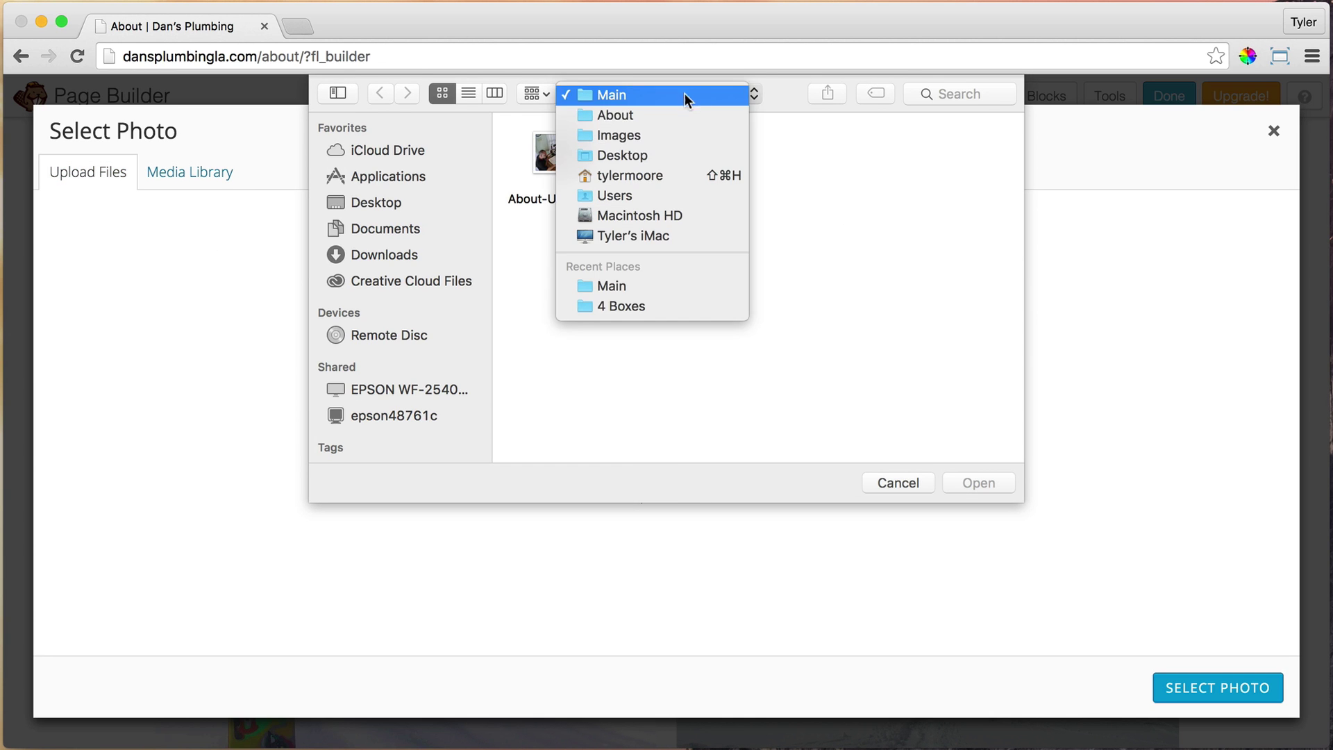
pyautogui.click(660, 116)
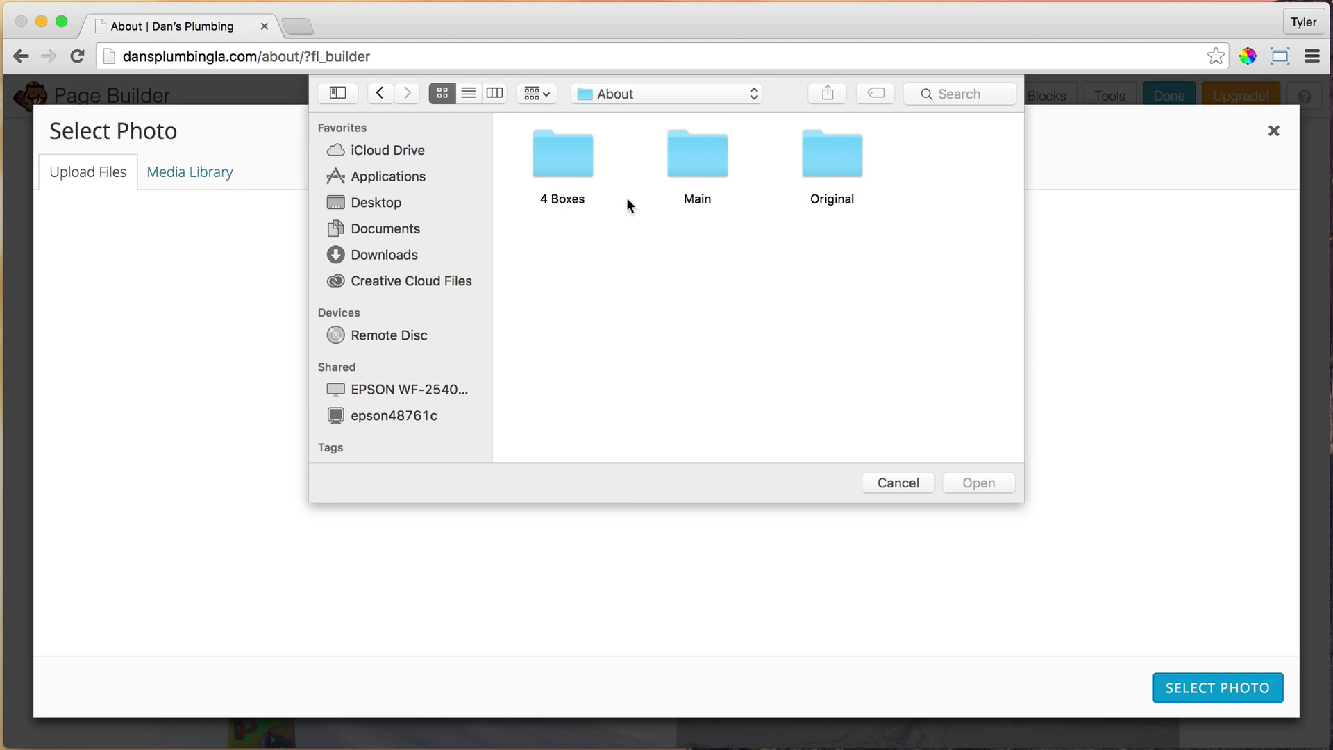
pyautogui.doubleClick(539, 161)
pyautogui.click(591, 160)
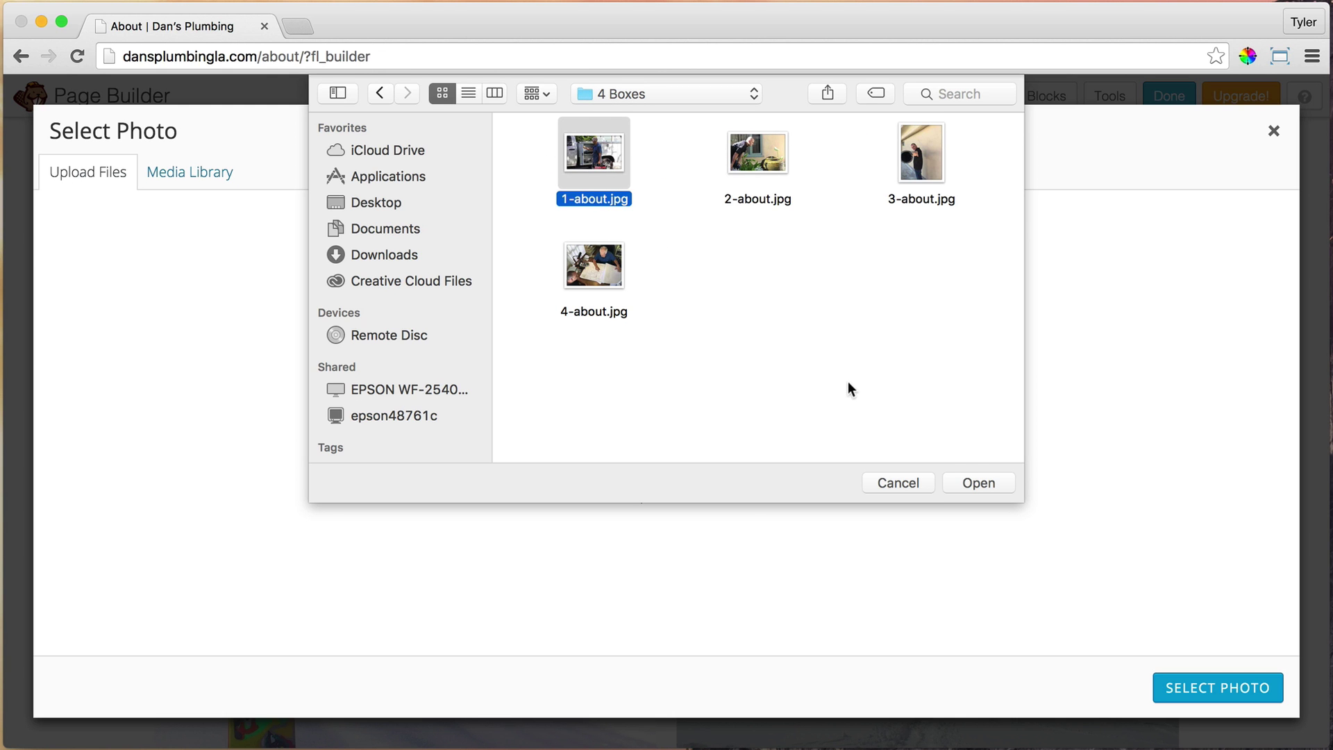
pyautogui.click(979, 483)
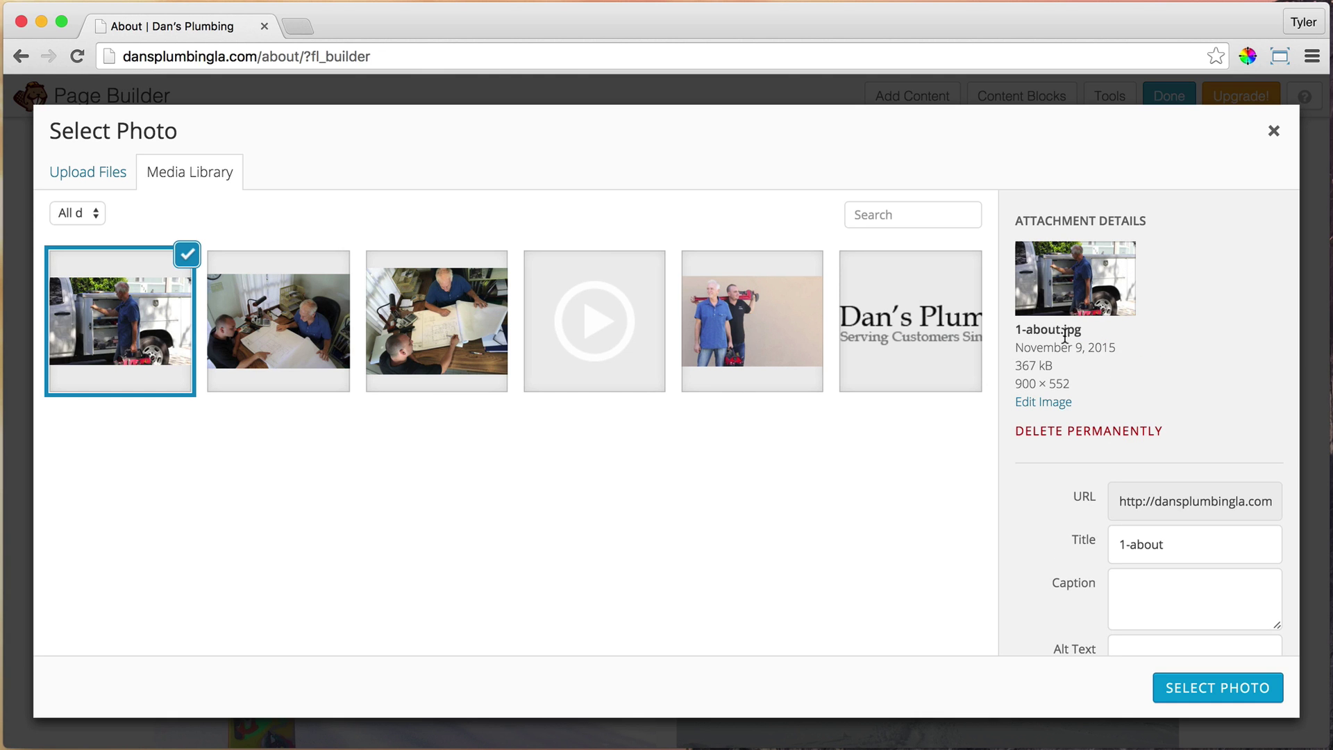
pyautogui.moveTo(1016, 384); pyautogui.dragTo(1081, 384)
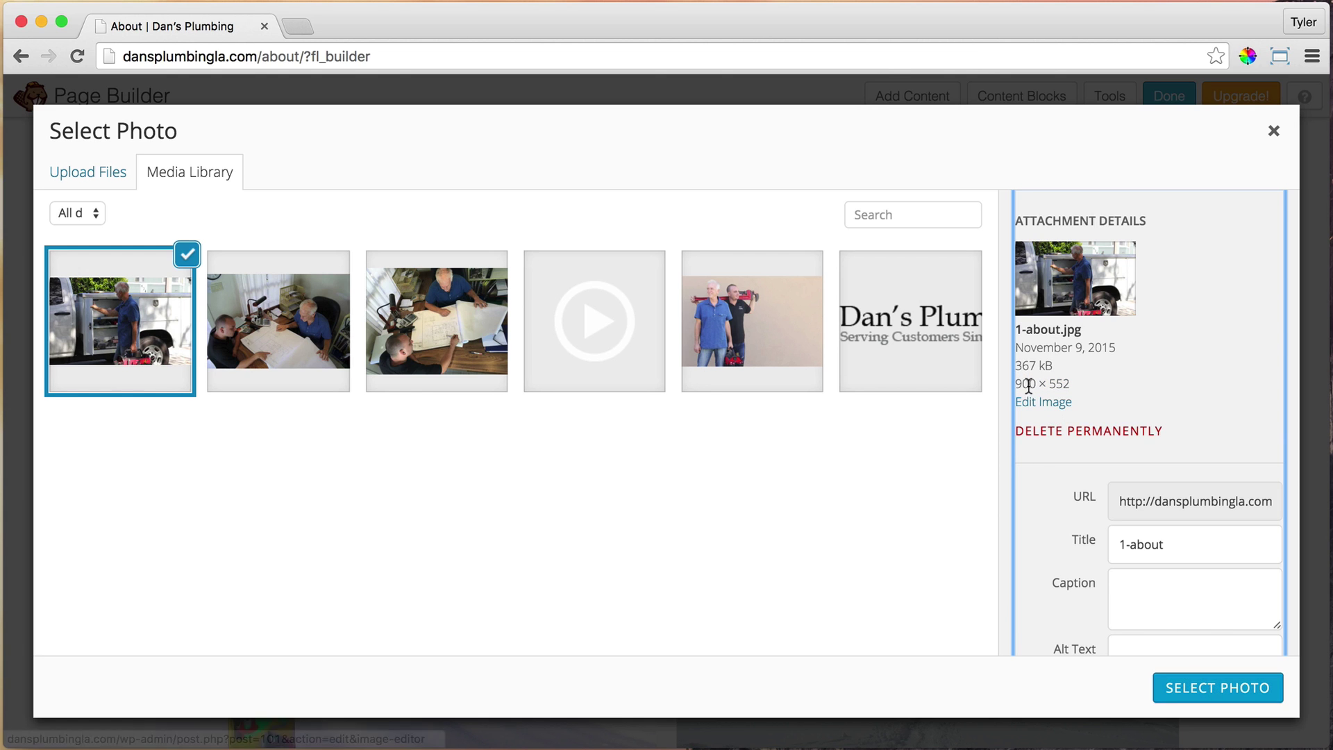
pyautogui.click(1229, 686)
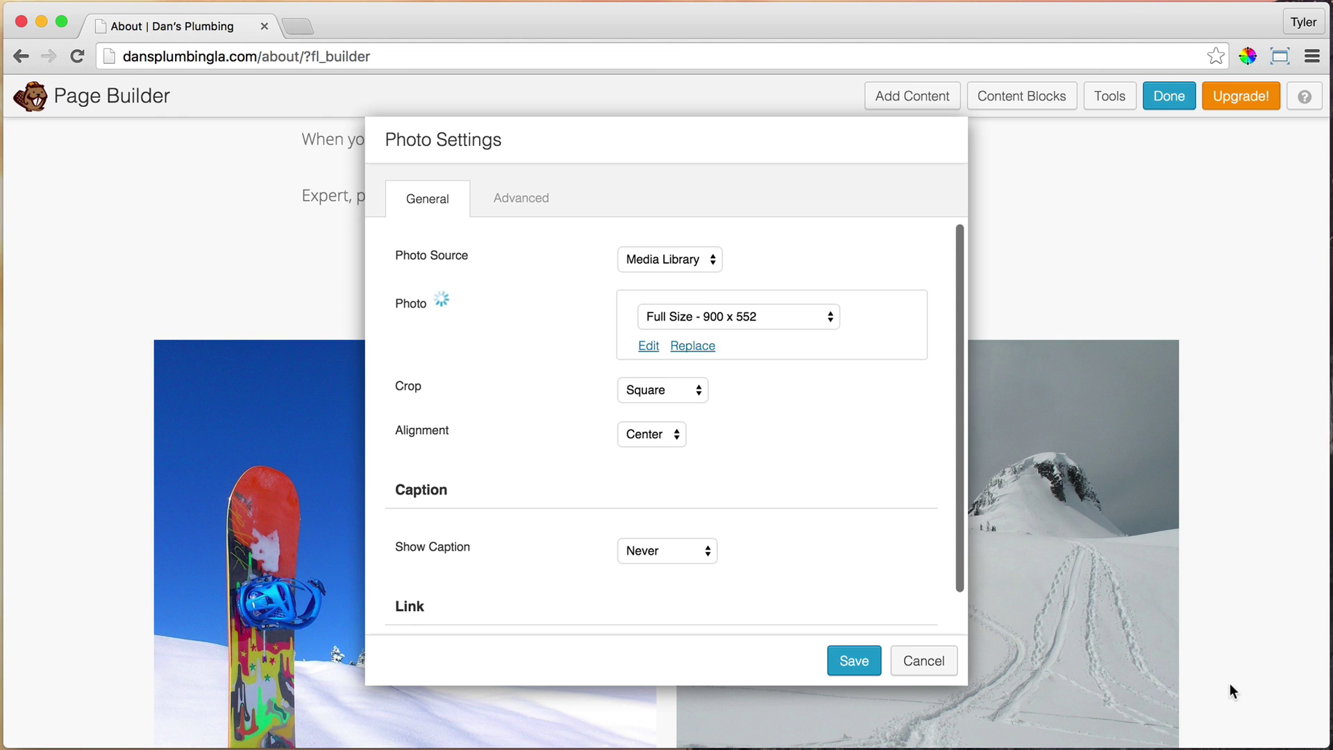
# Save the top-left photo, then replace the top-right photo with uploaded 2-about.jpg
pyautogui.click(853, 661)
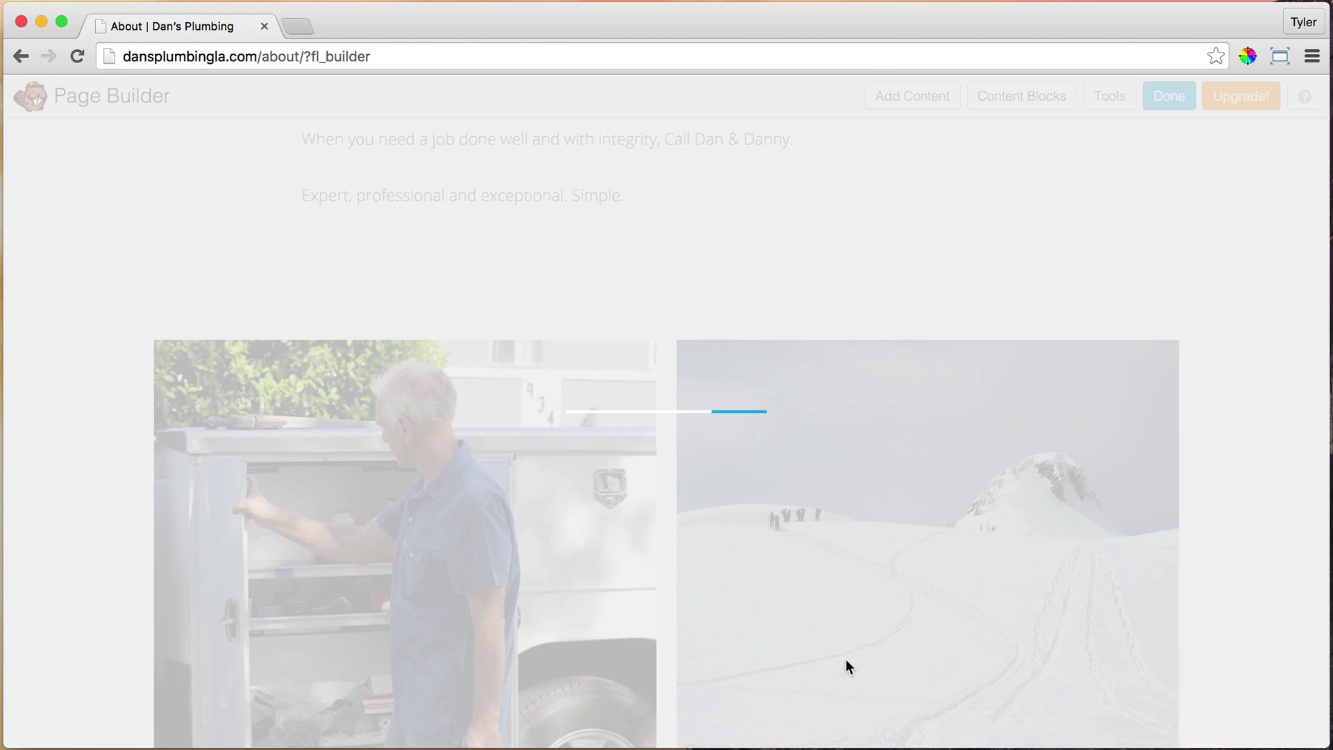
pyautogui.scroll(-4, 931, 551)
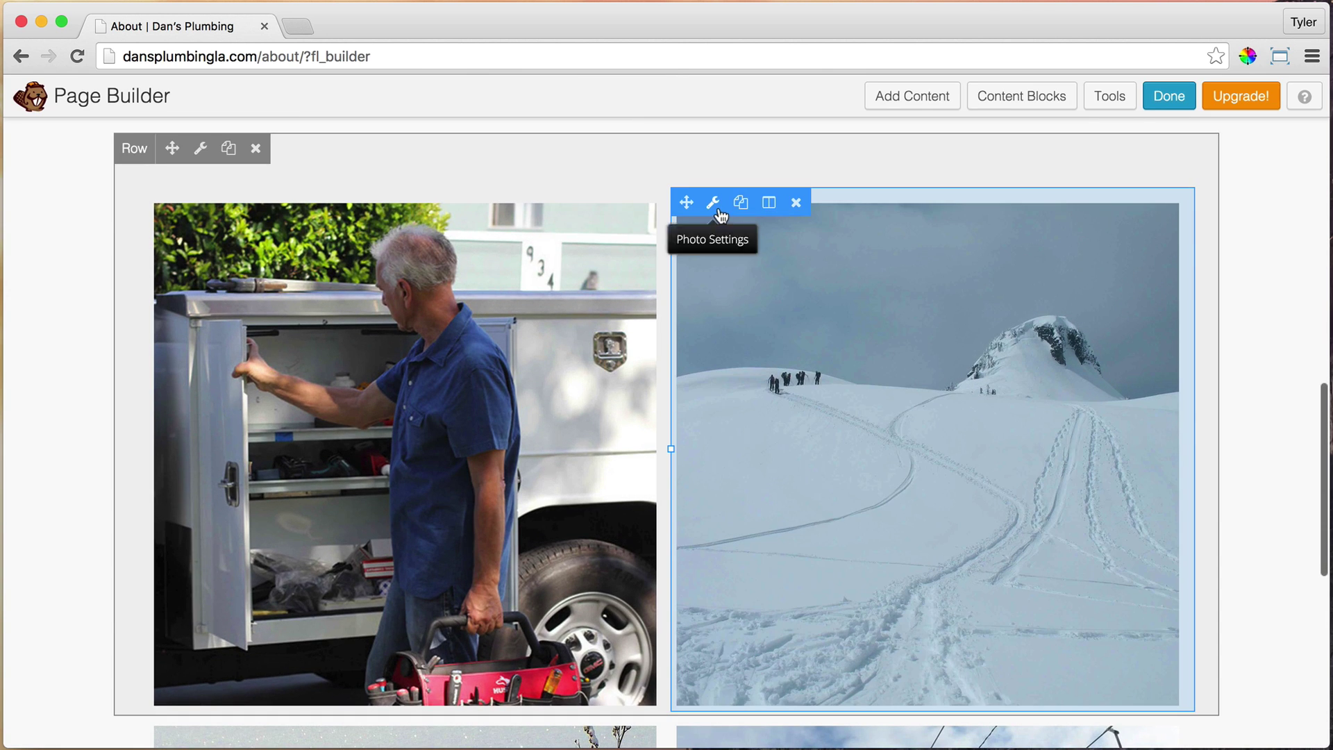
pyautogui.click(712, 202)
pyautogui.click(653, 310)
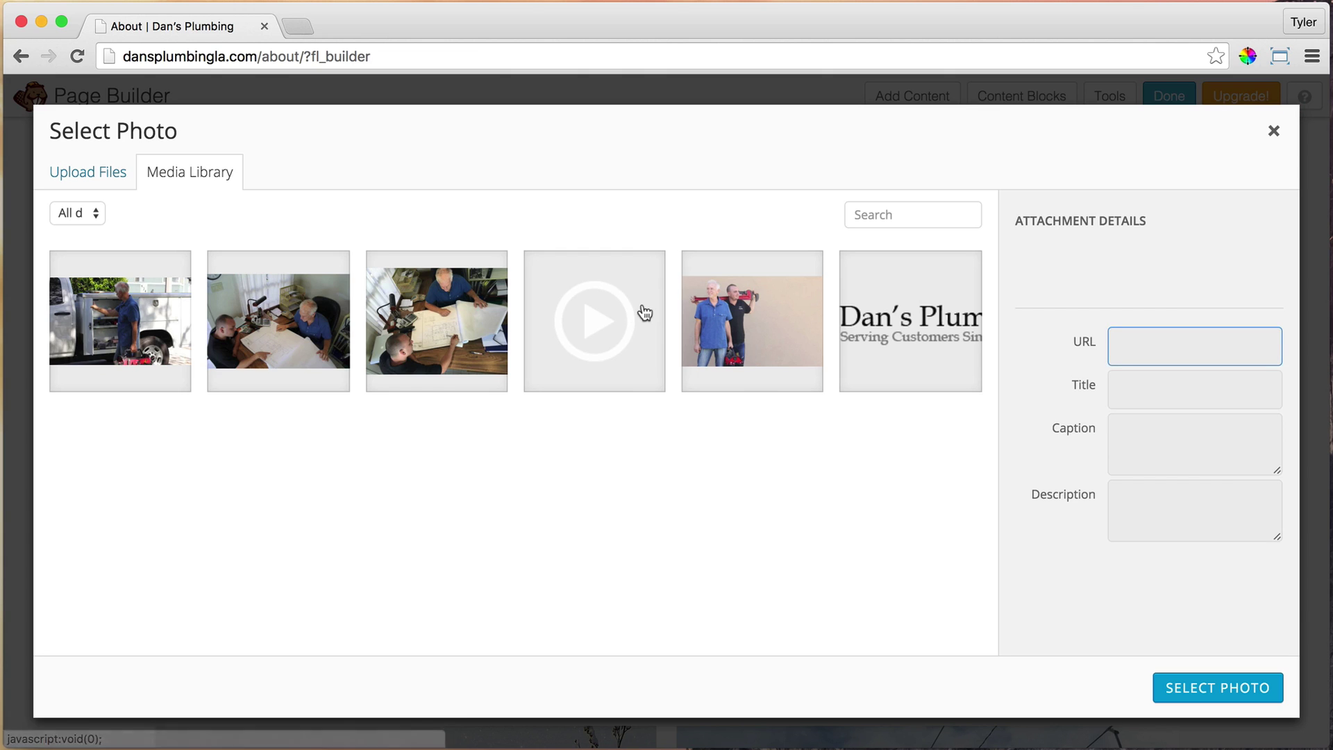
pyautogui.click(84, 175)
pyautogui.click(616, 435)
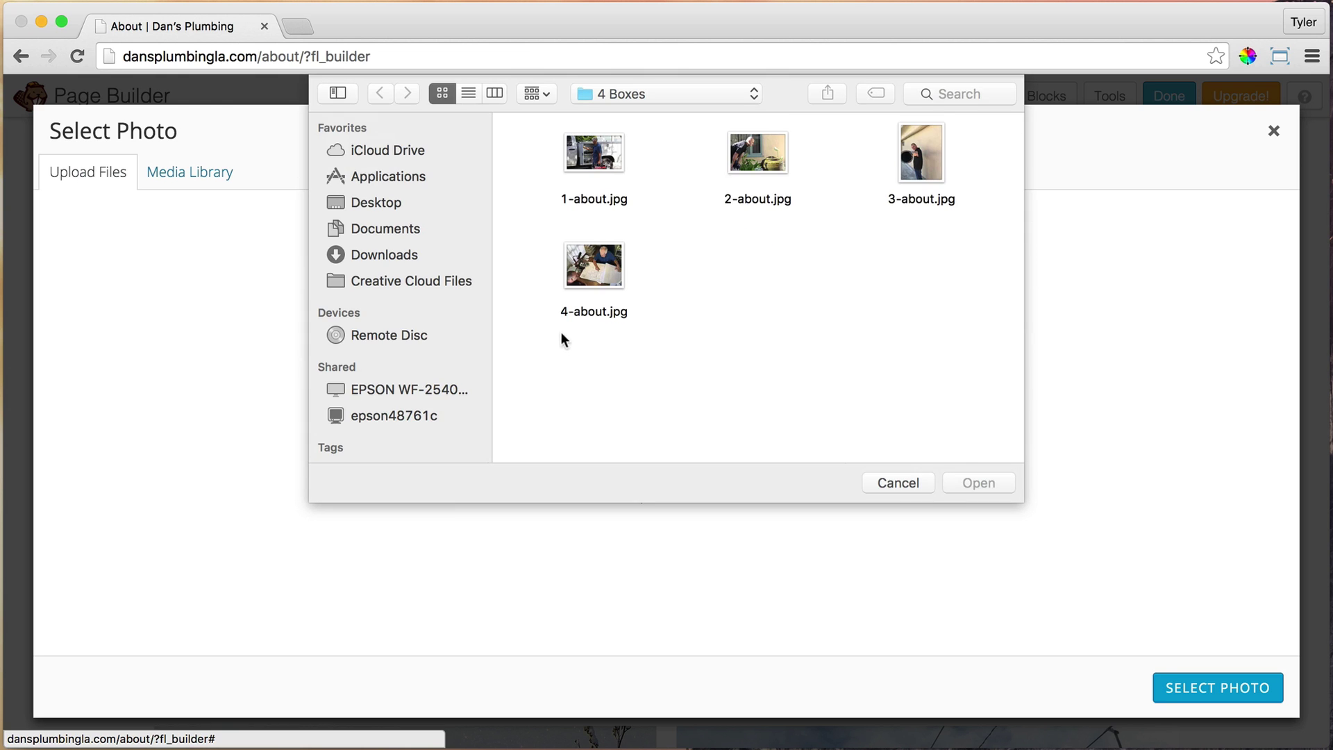
pyautogui.click(750, 165)
pyautogui.click(993, 482)
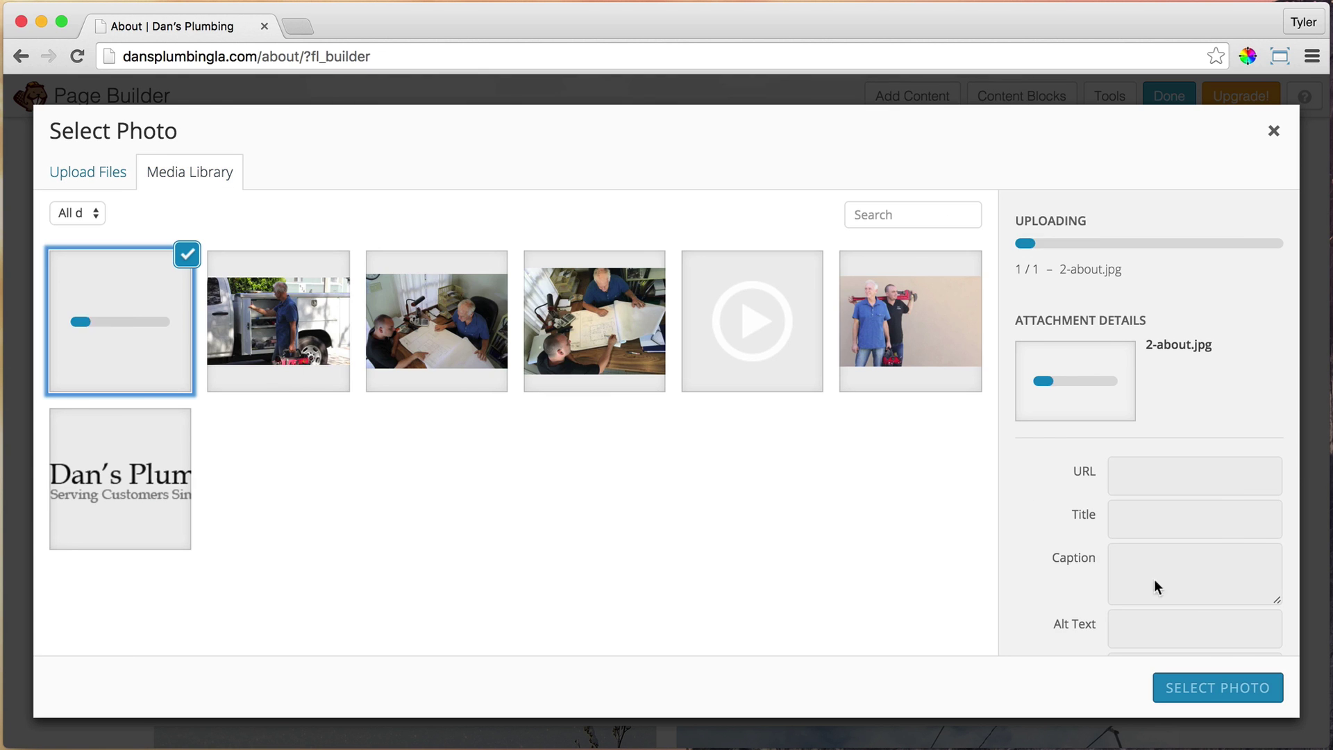
pyautogui.click(1213, 686)
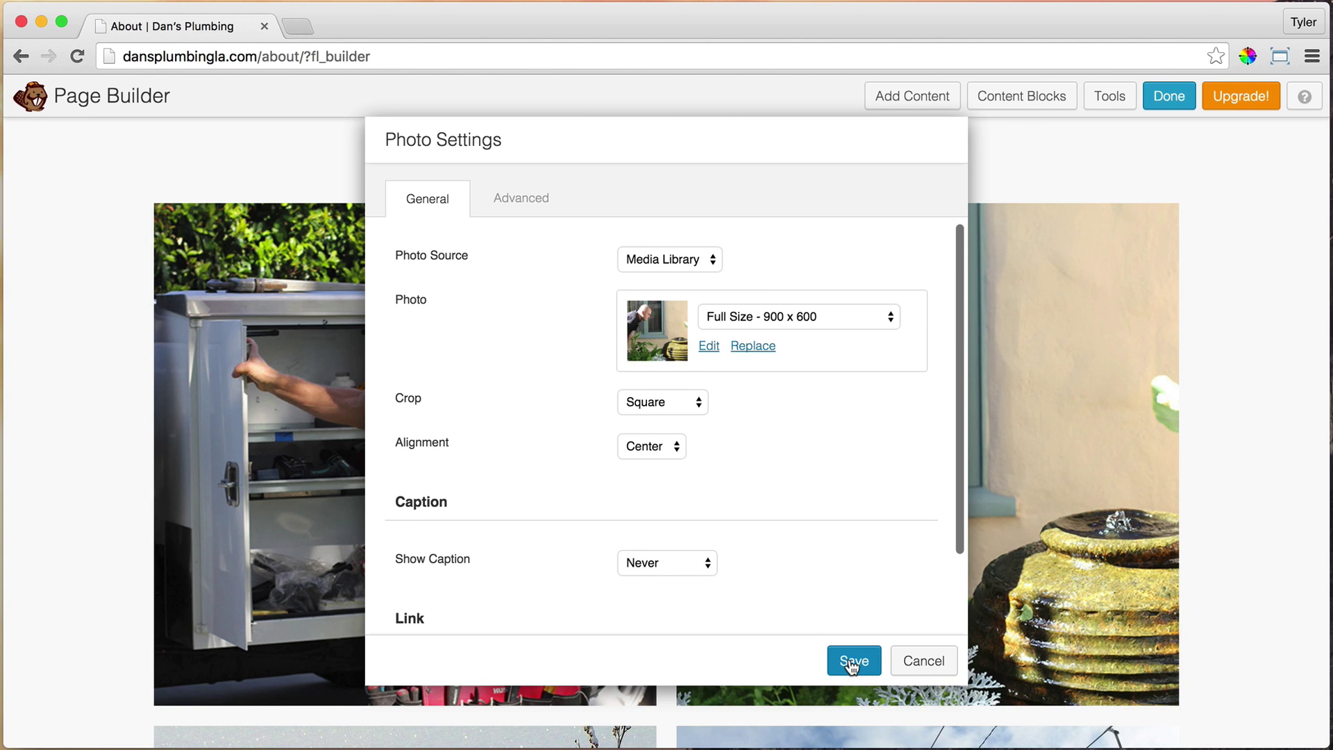
pyautogui.click(853, 661)
# Replace the bottom-left grid photo with uploaded 3-about.jpg and save
pyautogui.scroll(-7, 1172, 454)
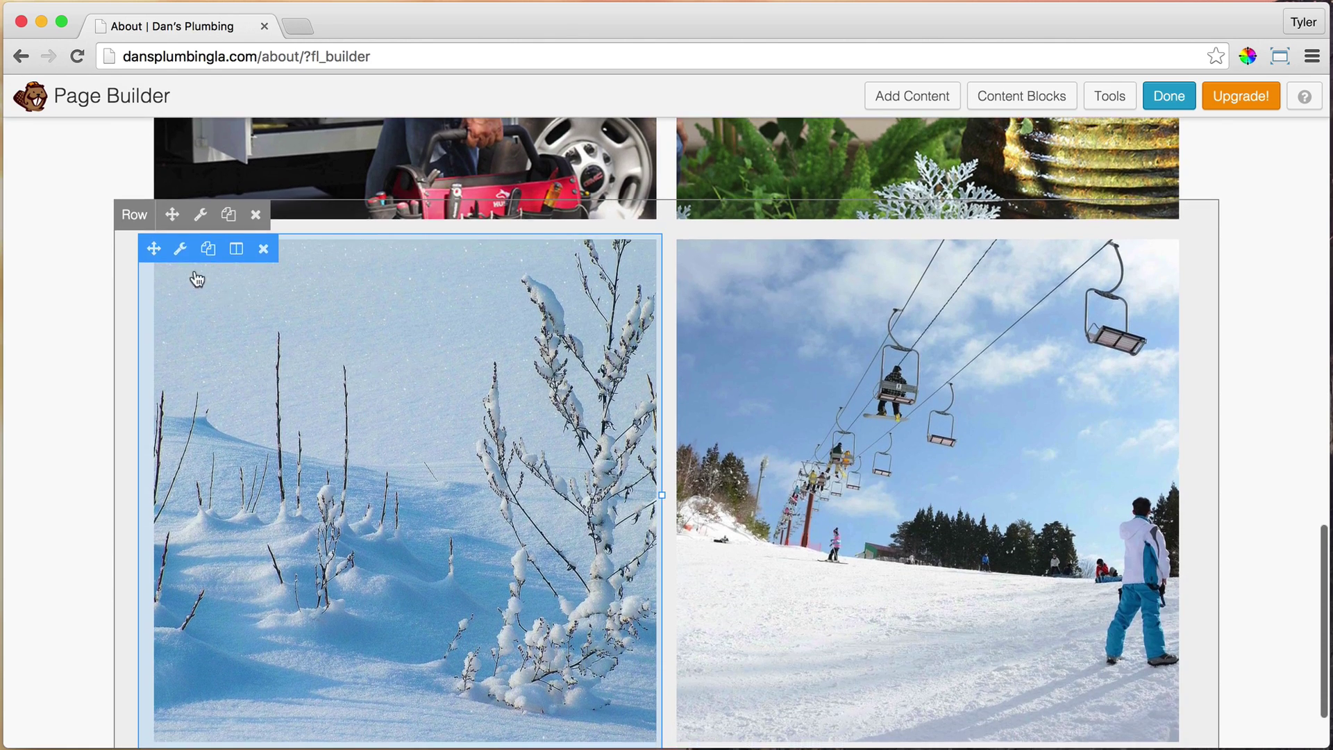
pyautogui.click(178, 250)
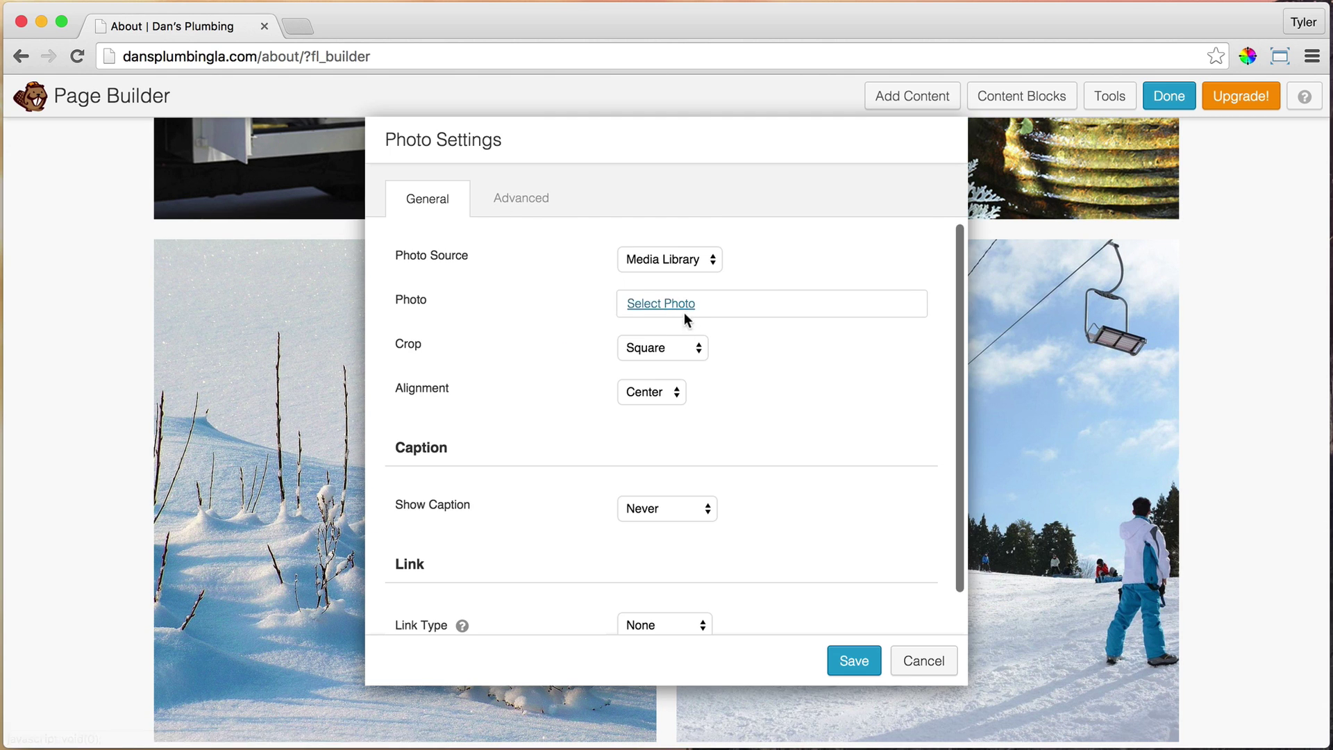
pyautogui.click(683, 316)
pyautogui.click(80, 175)
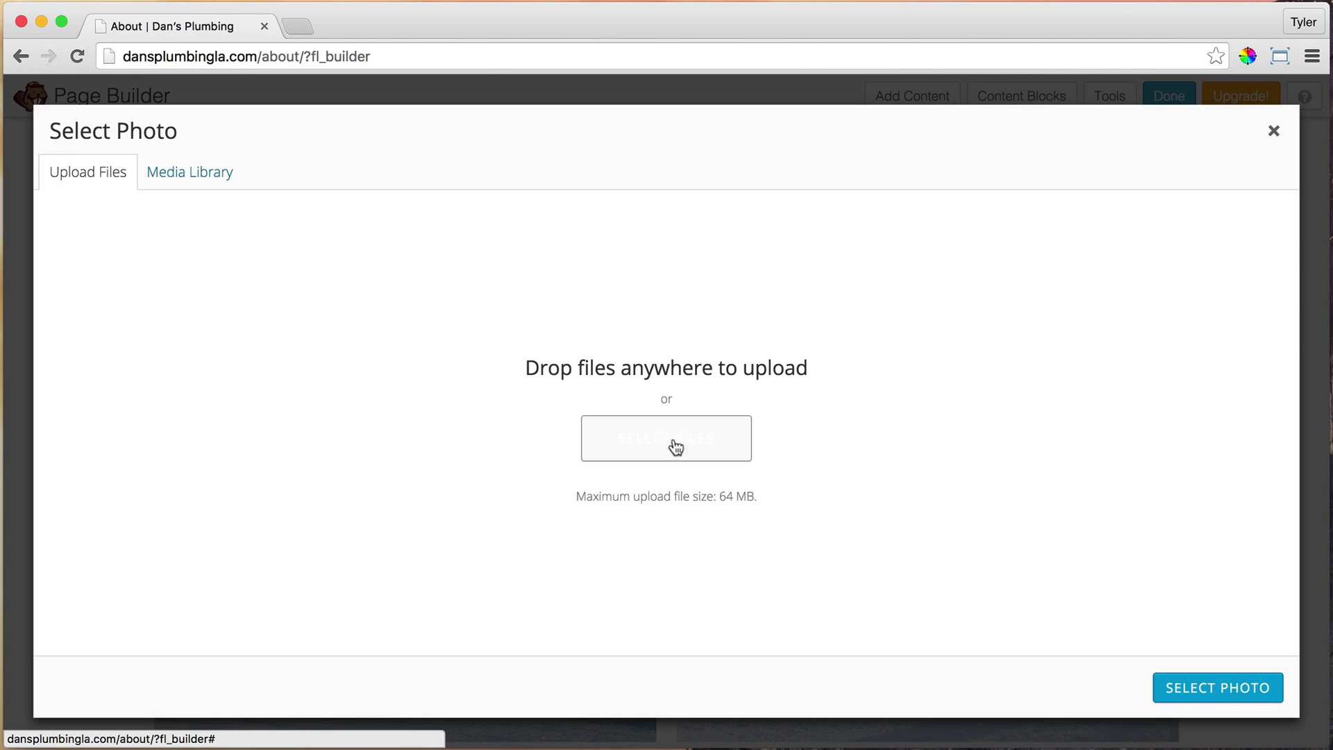
pyautogui.click(676, 446)
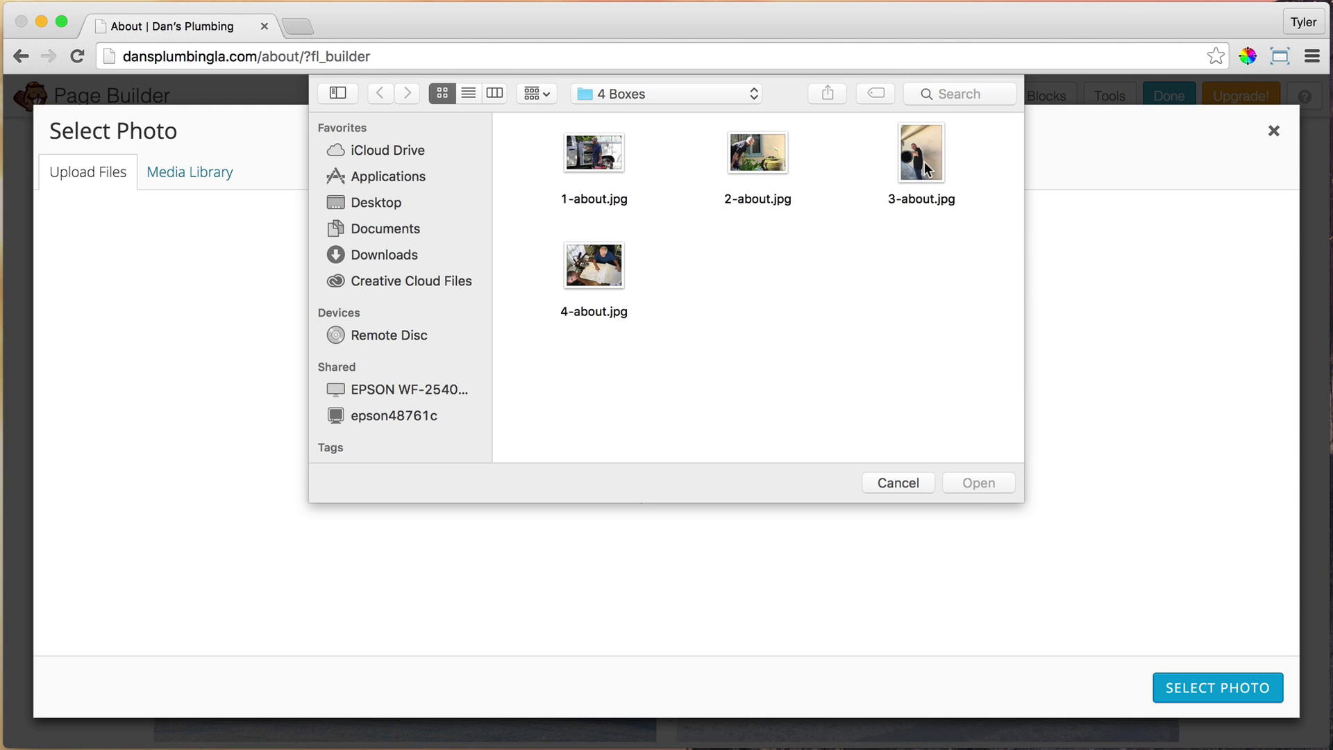
pyautogui.click(923, 161)
pyautogui.click(994, 488)
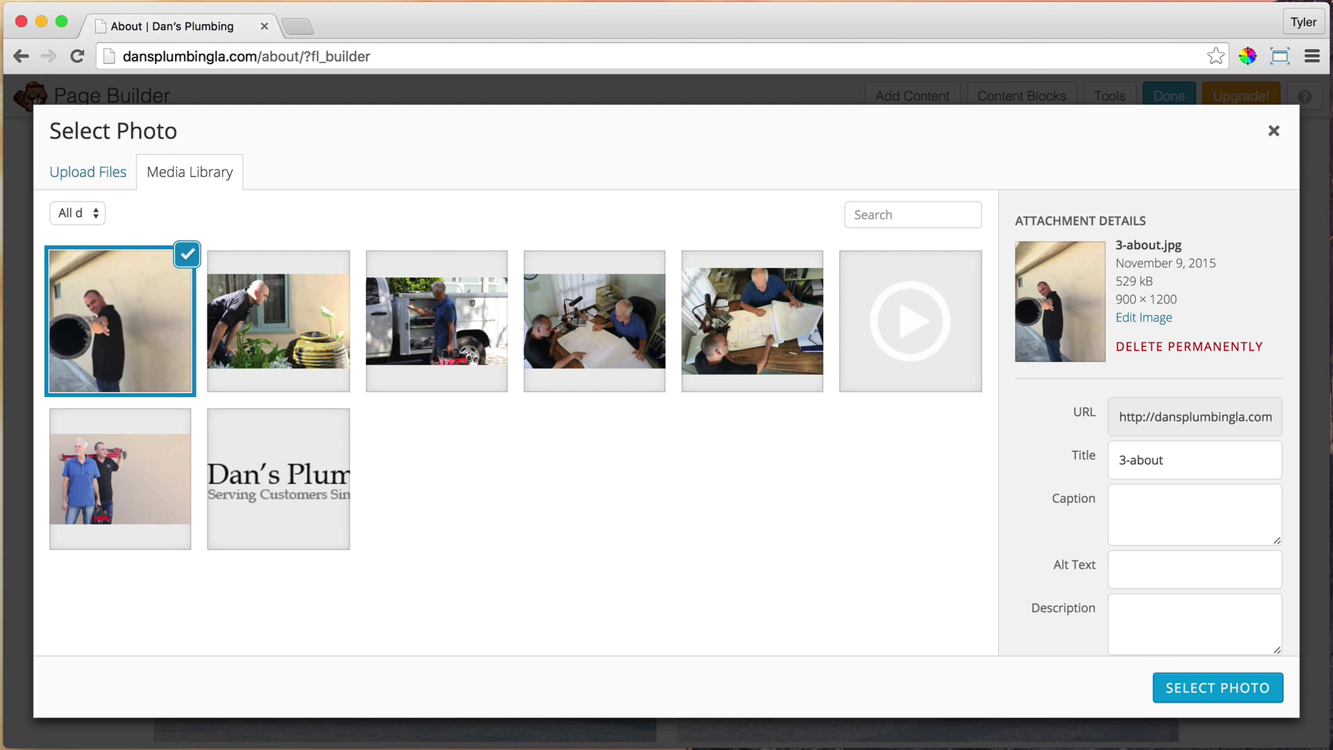
pyautogui.click(1231, 686)
pyautogui.click(854, 661)
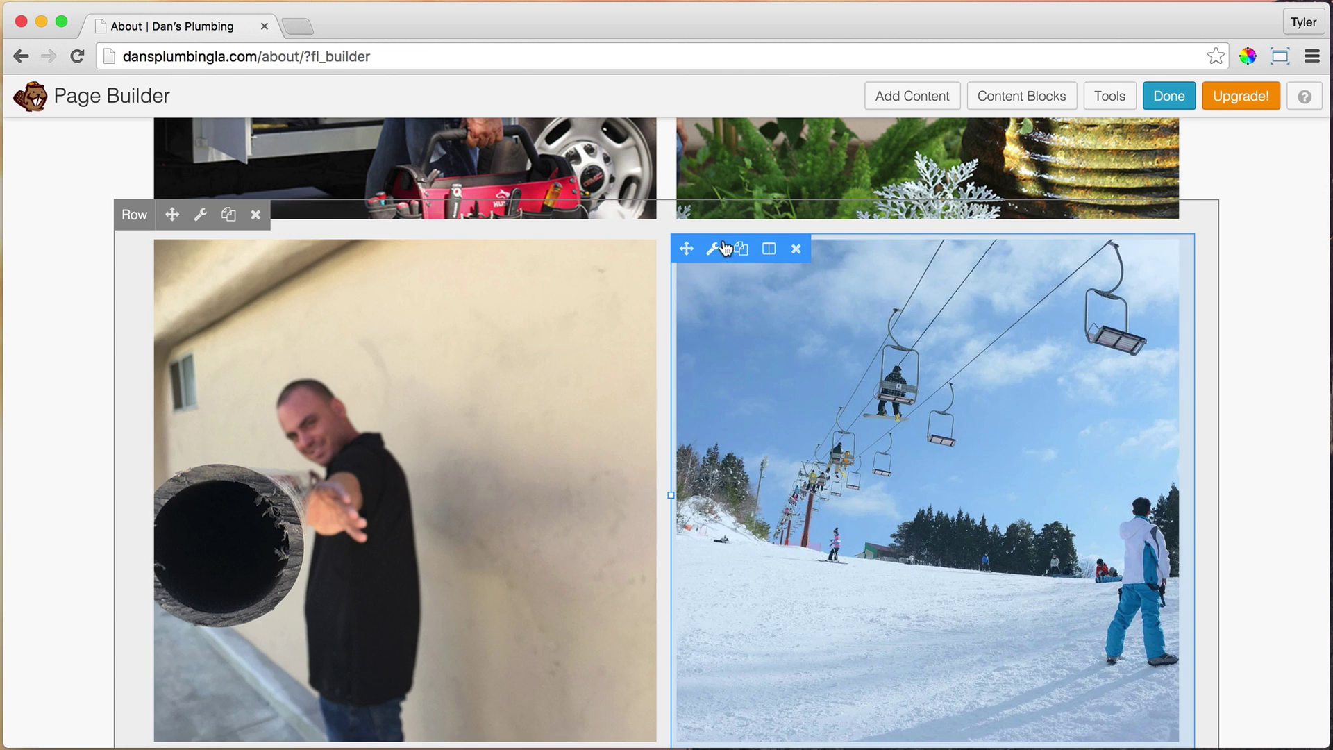
# Replace the bottom-right ski-lift photo with uploaded 4-about.jpg and save
pyautogui.click(695, 248)
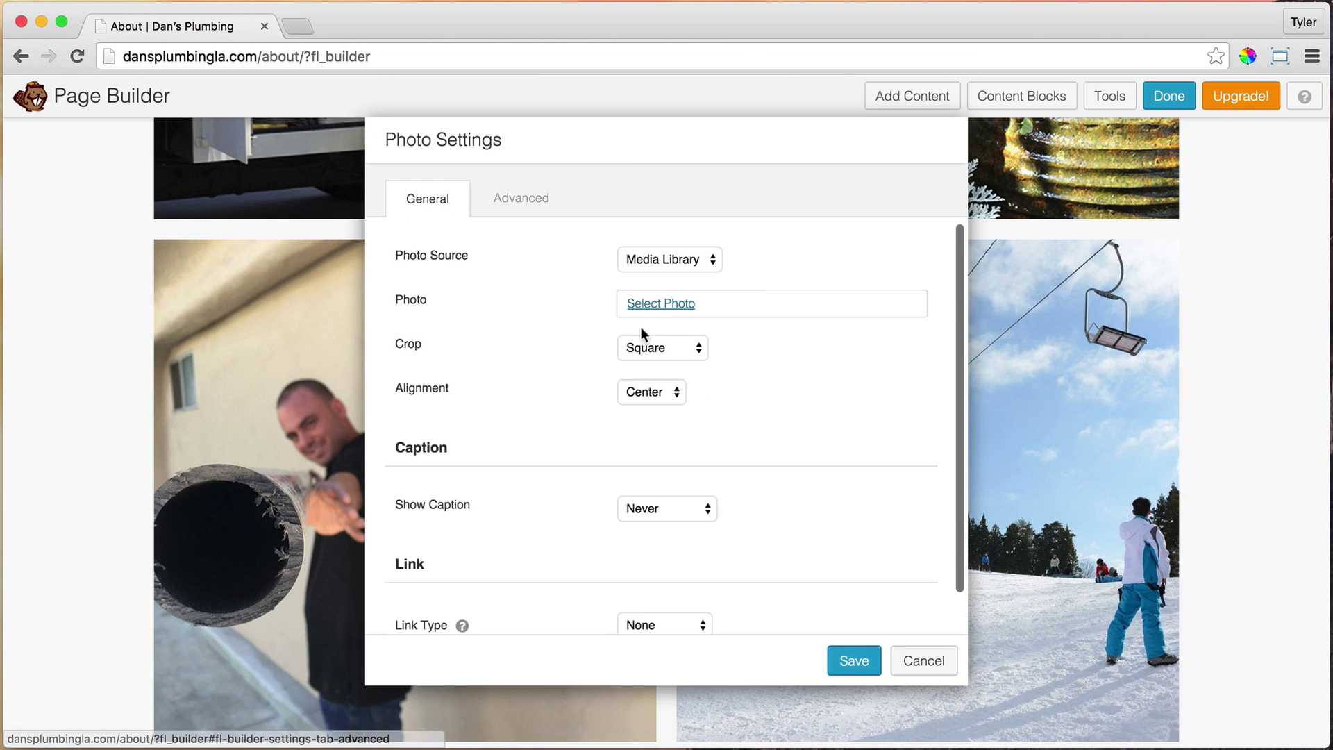
pyautogui.click(660, 304)
pyautogui.click(89, 172)
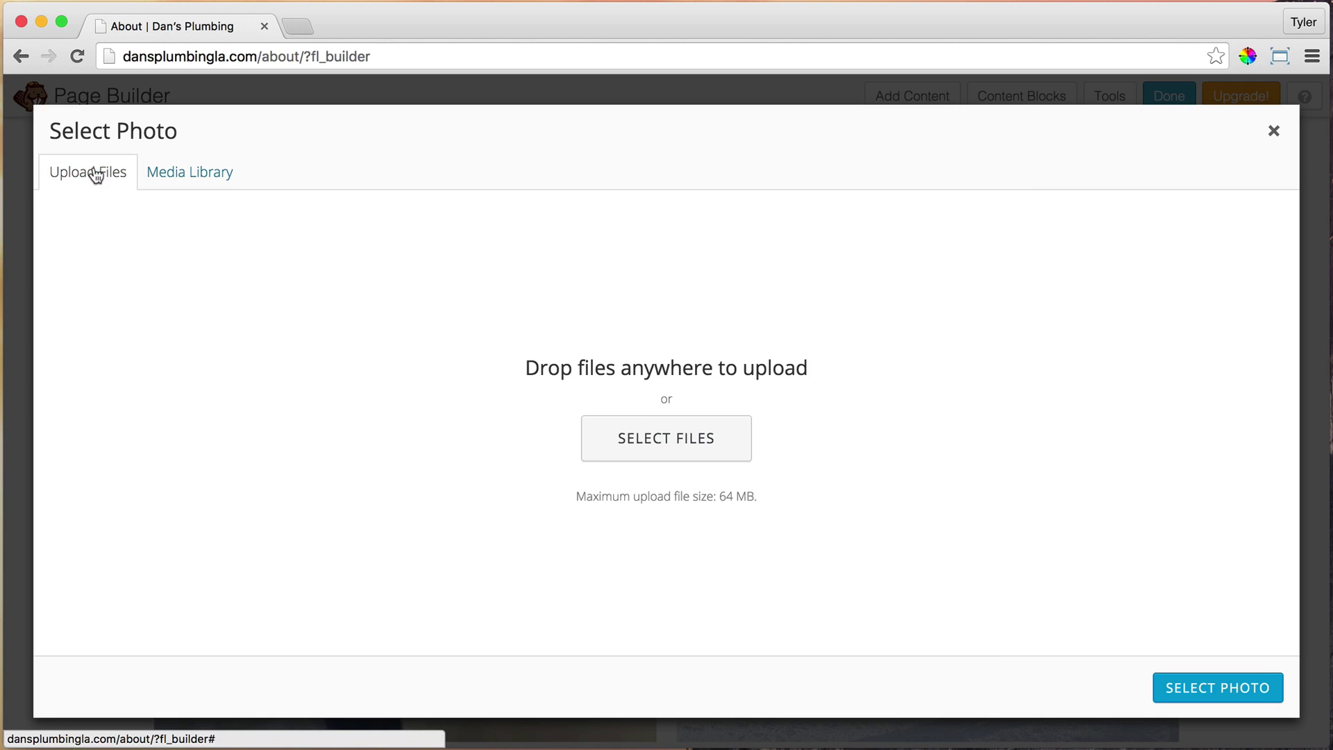
pyautogui.click(674, 445)
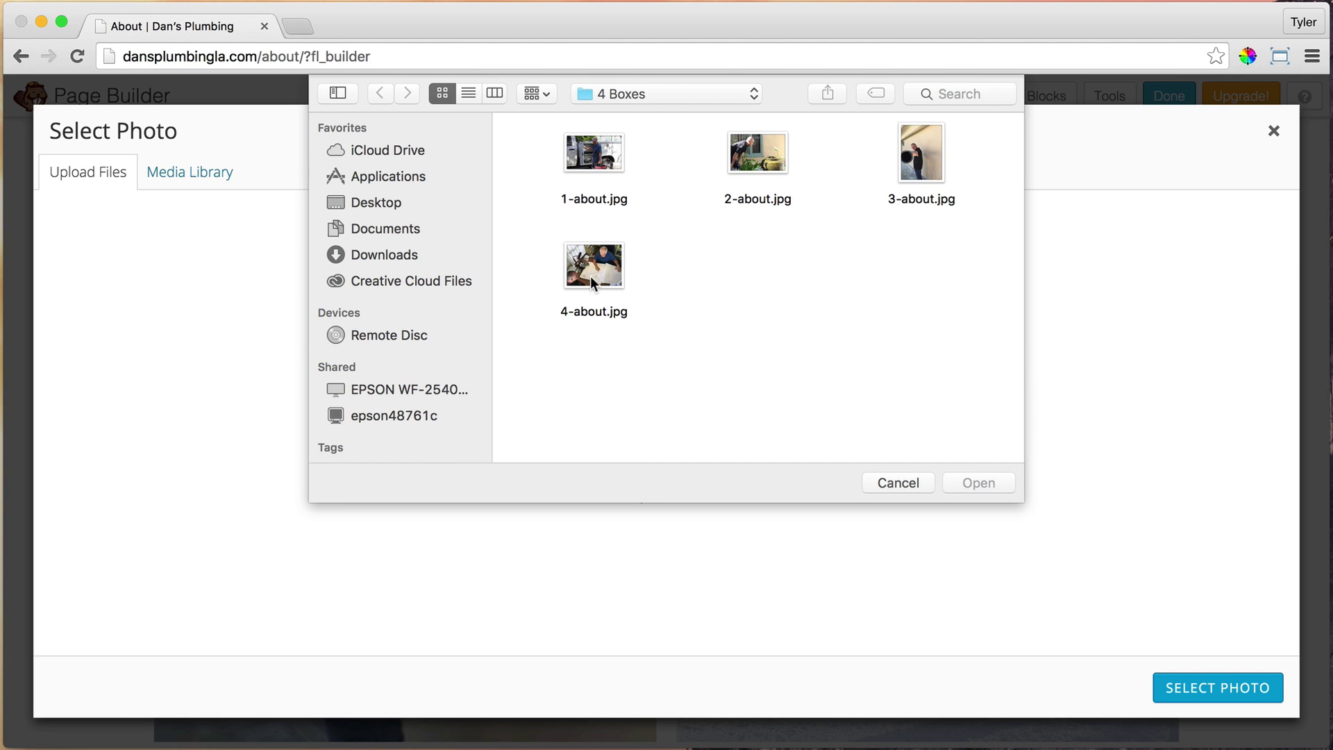
pyautogui.click(592, 270)
pyautogui.click(976, 481)
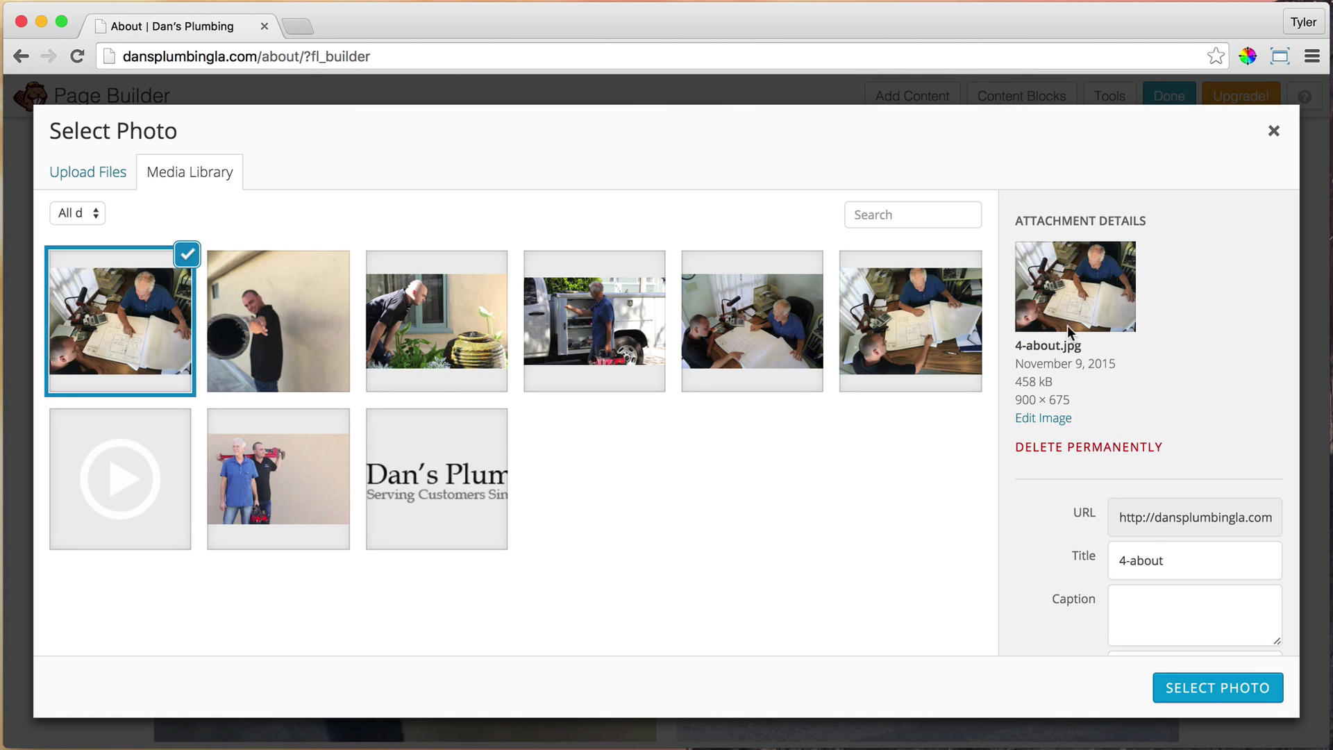
pyautogui.click(1217, 690)
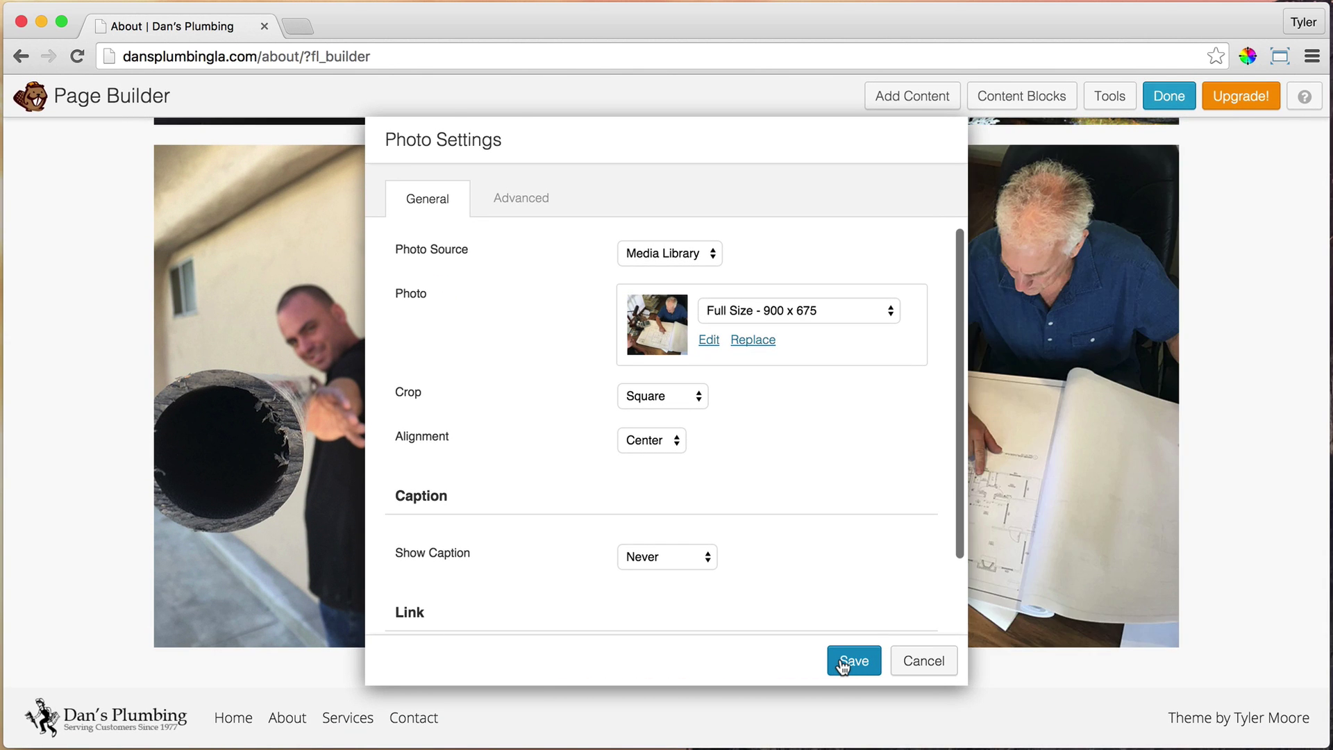
pyautogui.click(843, 663)
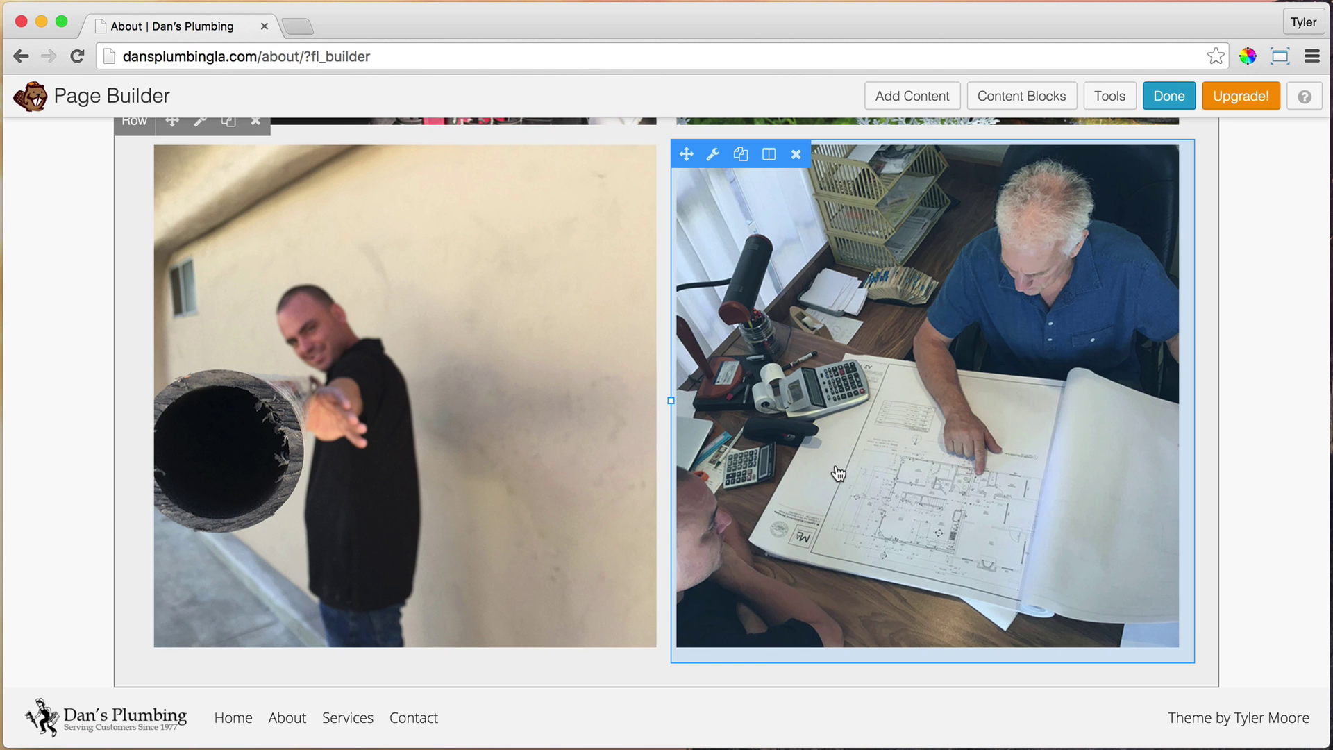
pyautogui.scroll(-2, 1251, 411)
pyautogui.scroll(15, 1144, 357)
pyautogui.scroll(-15, 1162, 356)
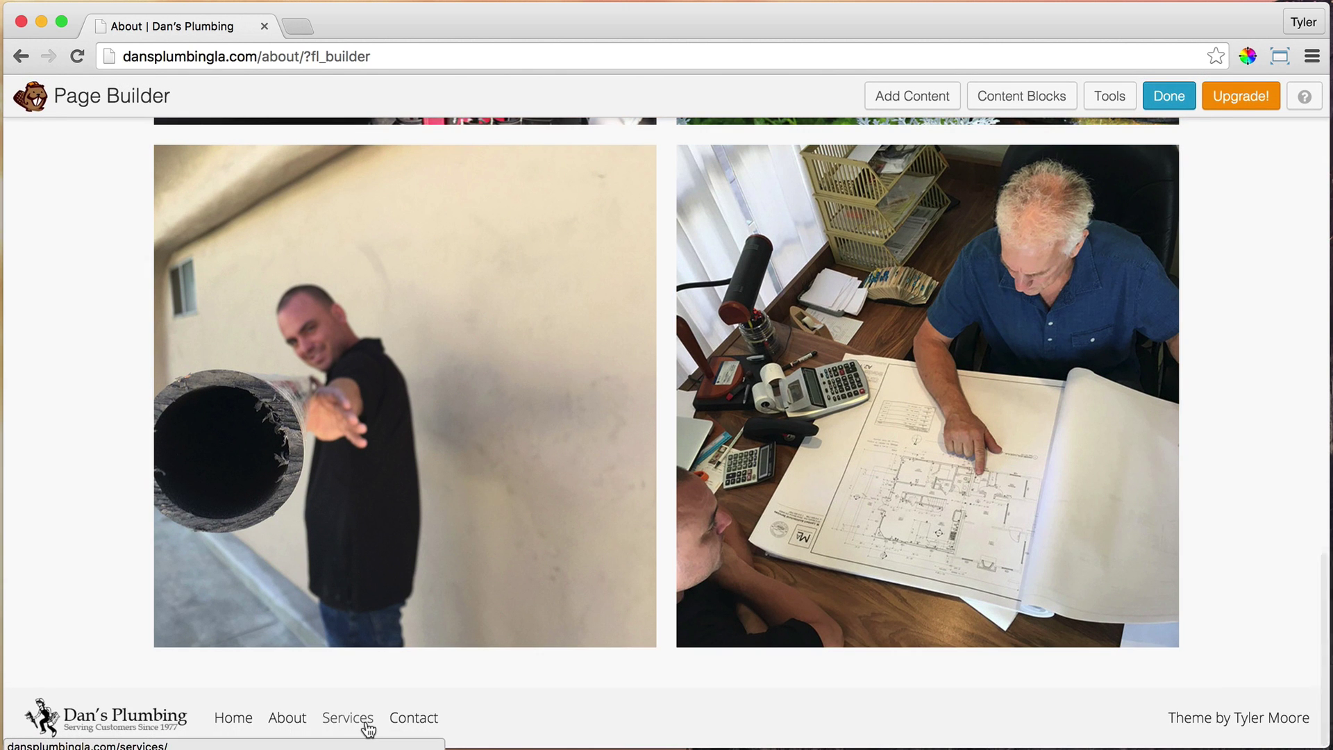
pyautogui.moveTo(501, 668)
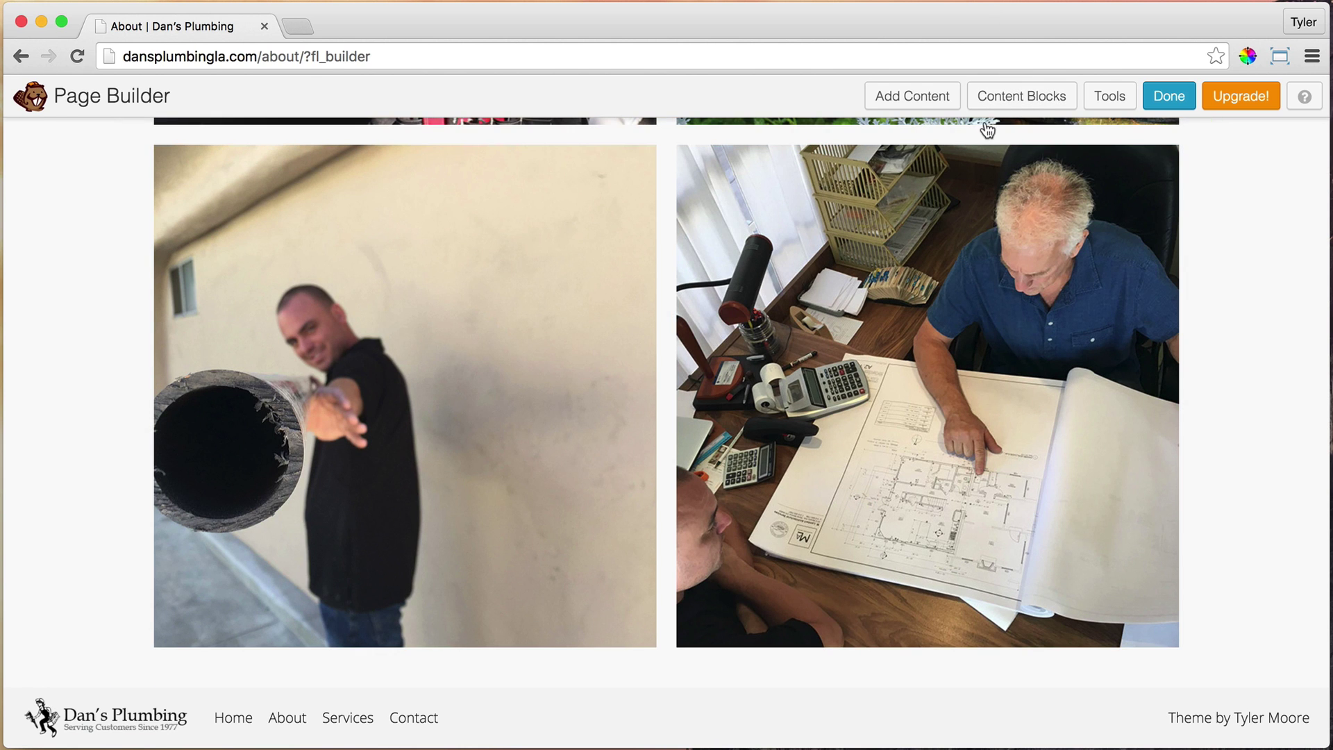
# Insert the CTA – Simple content block below the photo grid
pyautogui.click(925, 106)
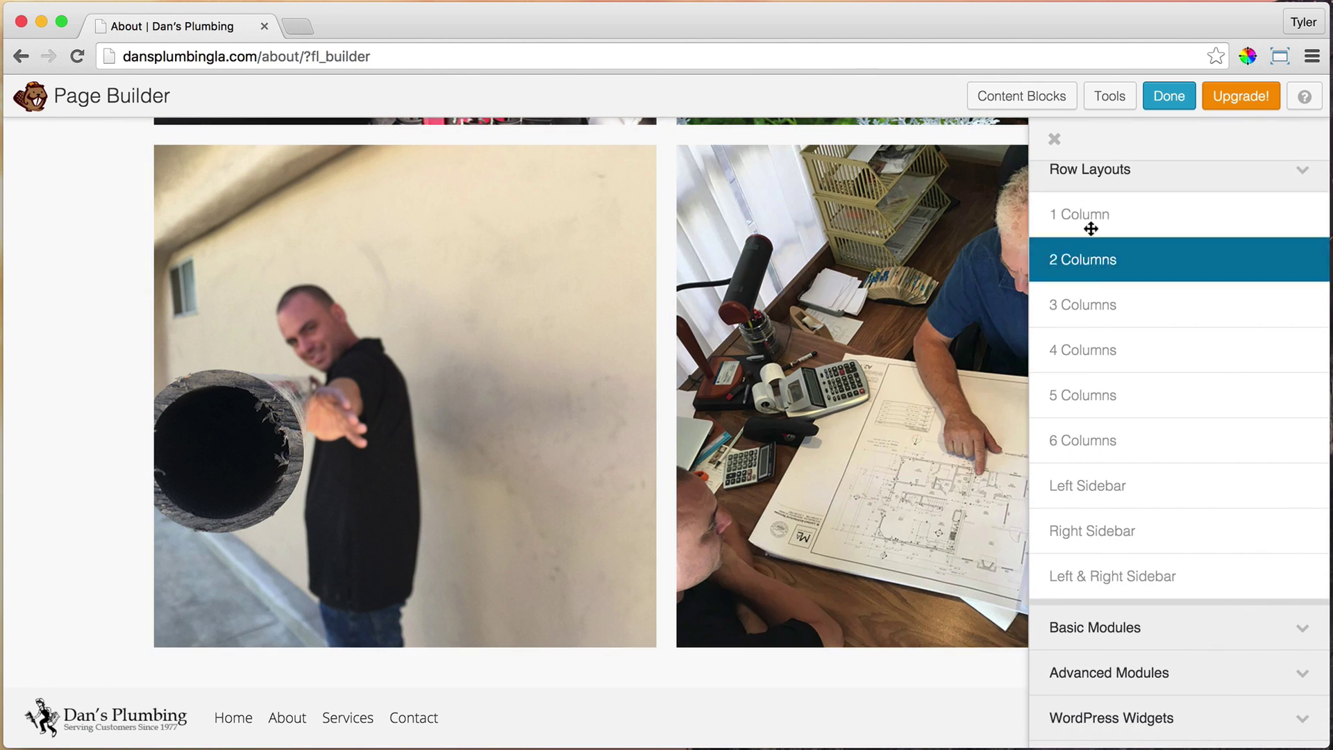
pyautogui.click(1055, 139)
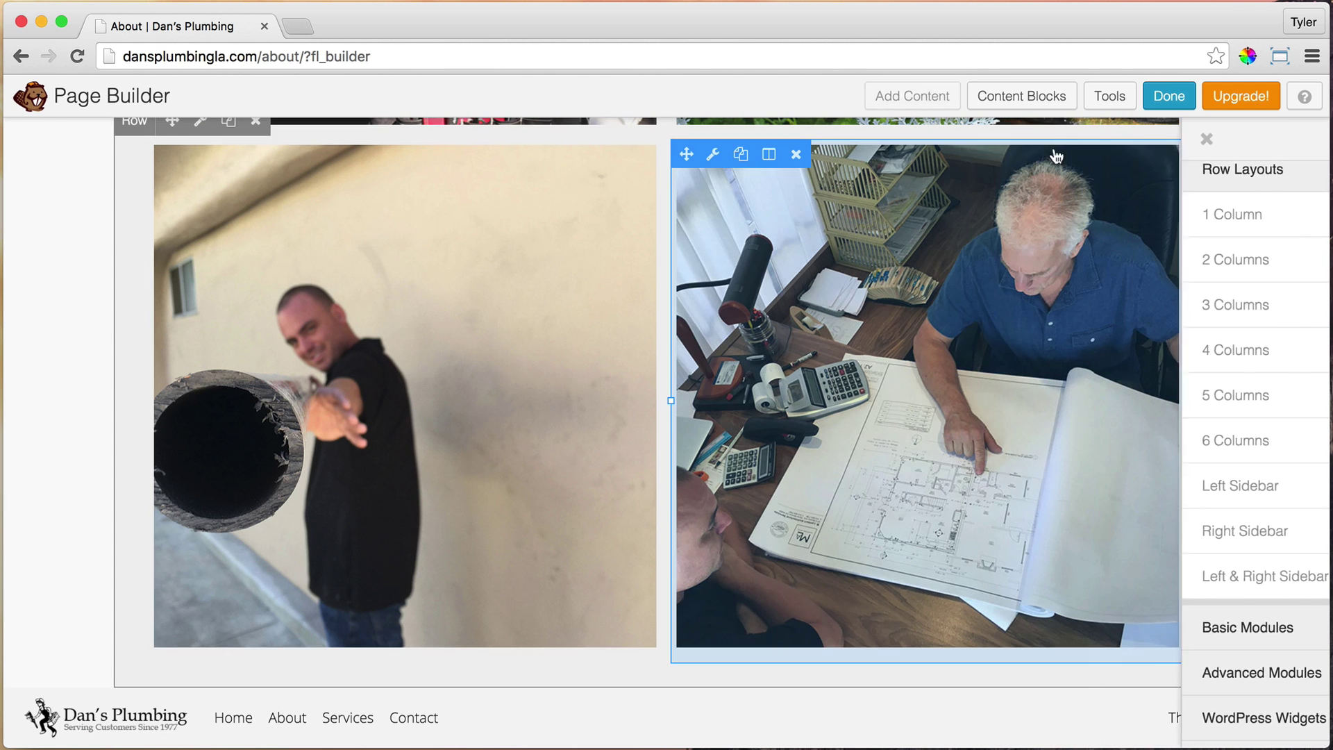
pyautogui.click(1028, 99)
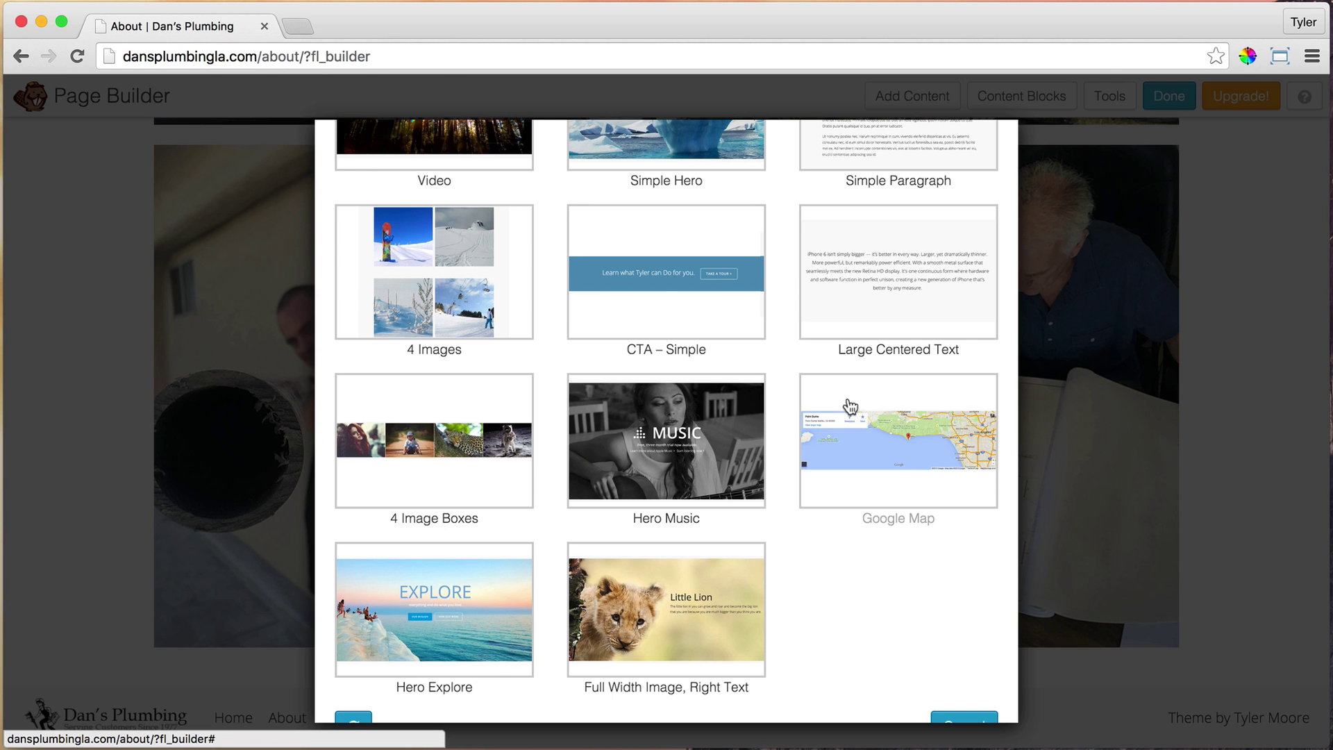
pyautogui.click(675, 300)
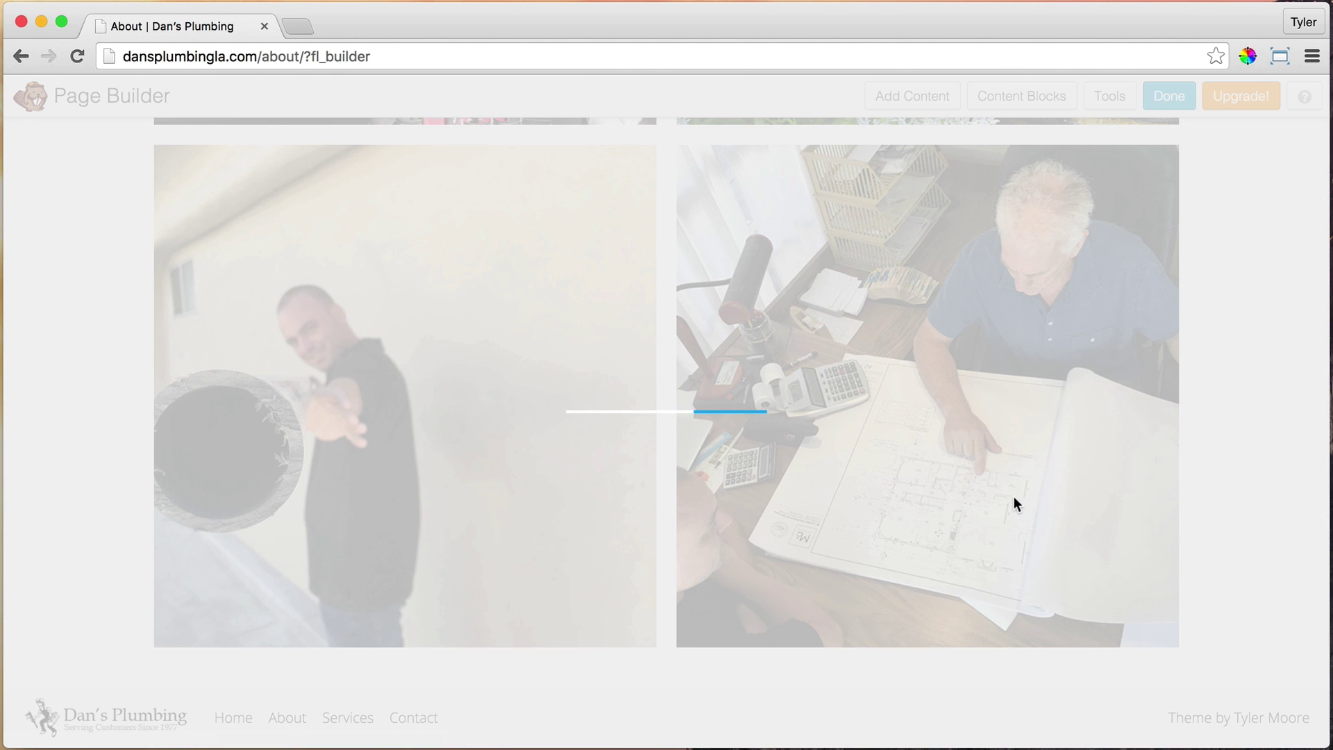
# Delete the duplicate call-to-action row, confirming the removal
pyautogui.scroll(-3, 1207, 512)
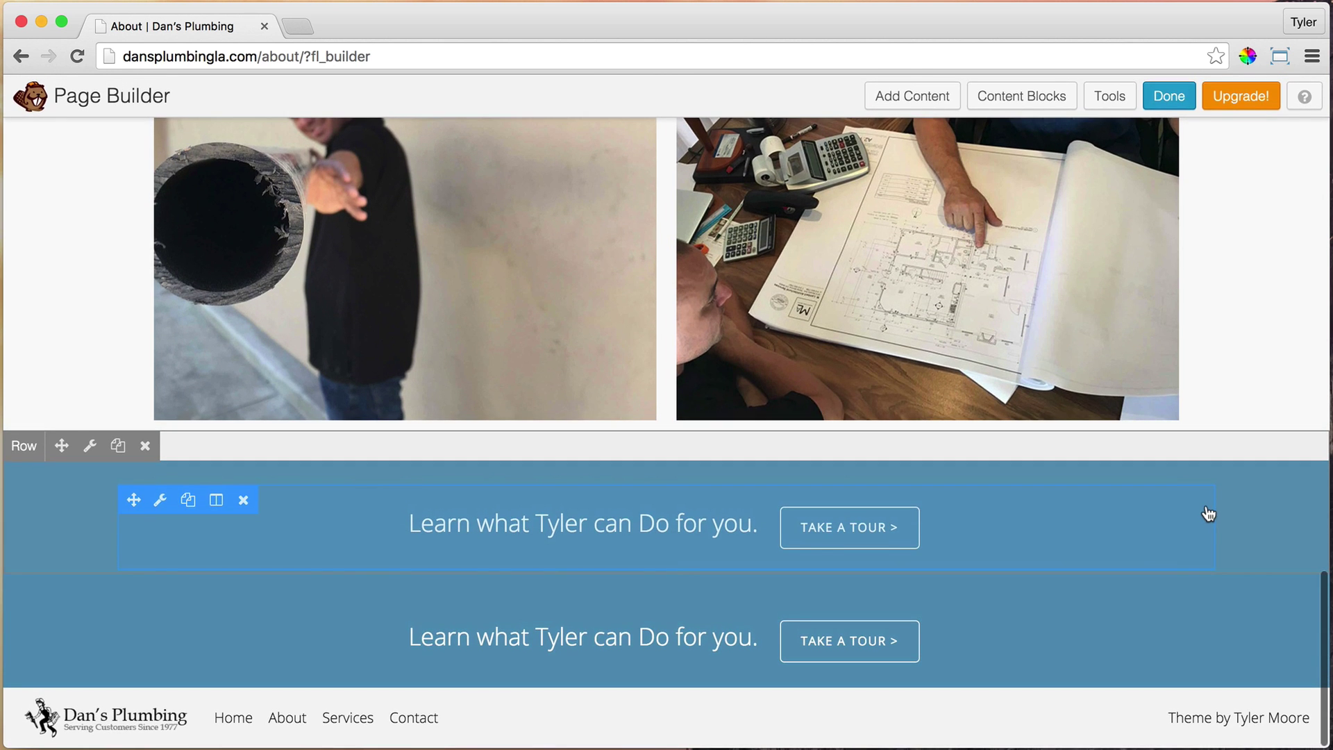
pyautogui.click(146, 448)
pyautogui.press('Return')
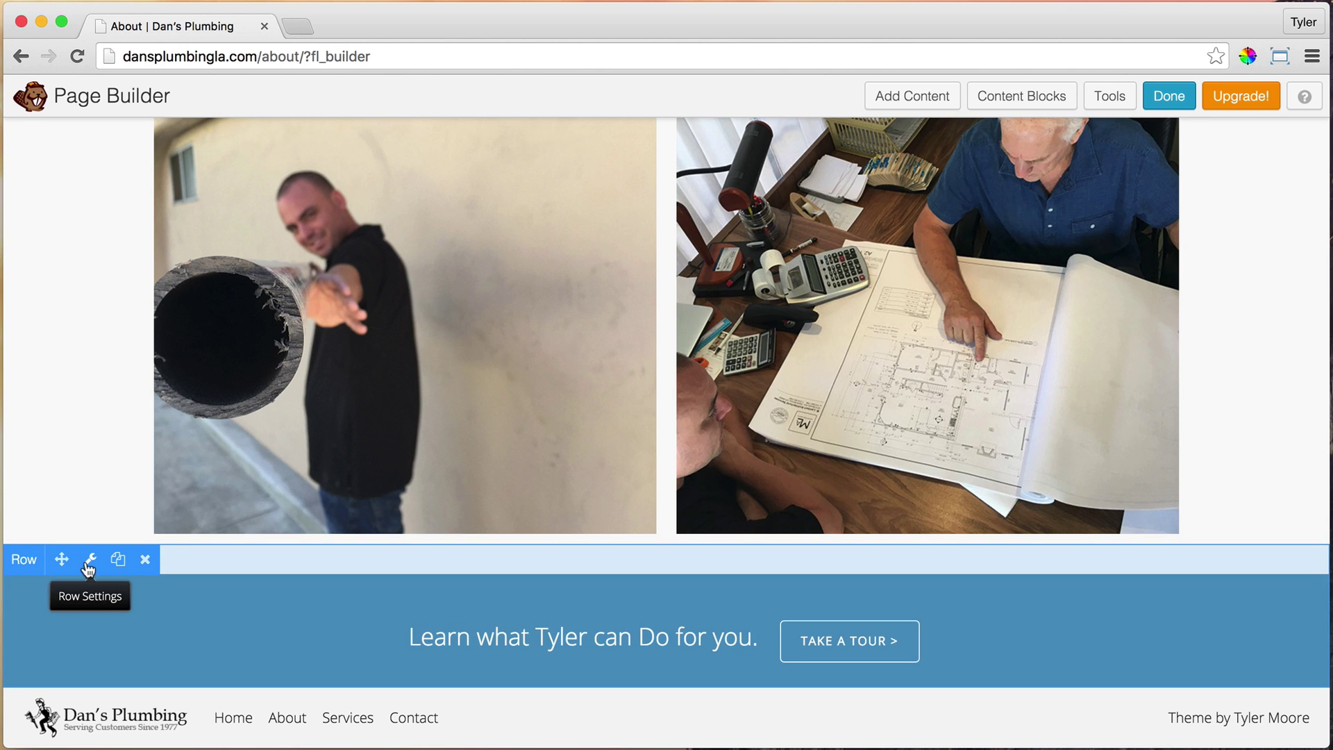
# Set the bottom bar row's background colour to dark charcoal #262626
pyautogui.moveTo(238, 613)
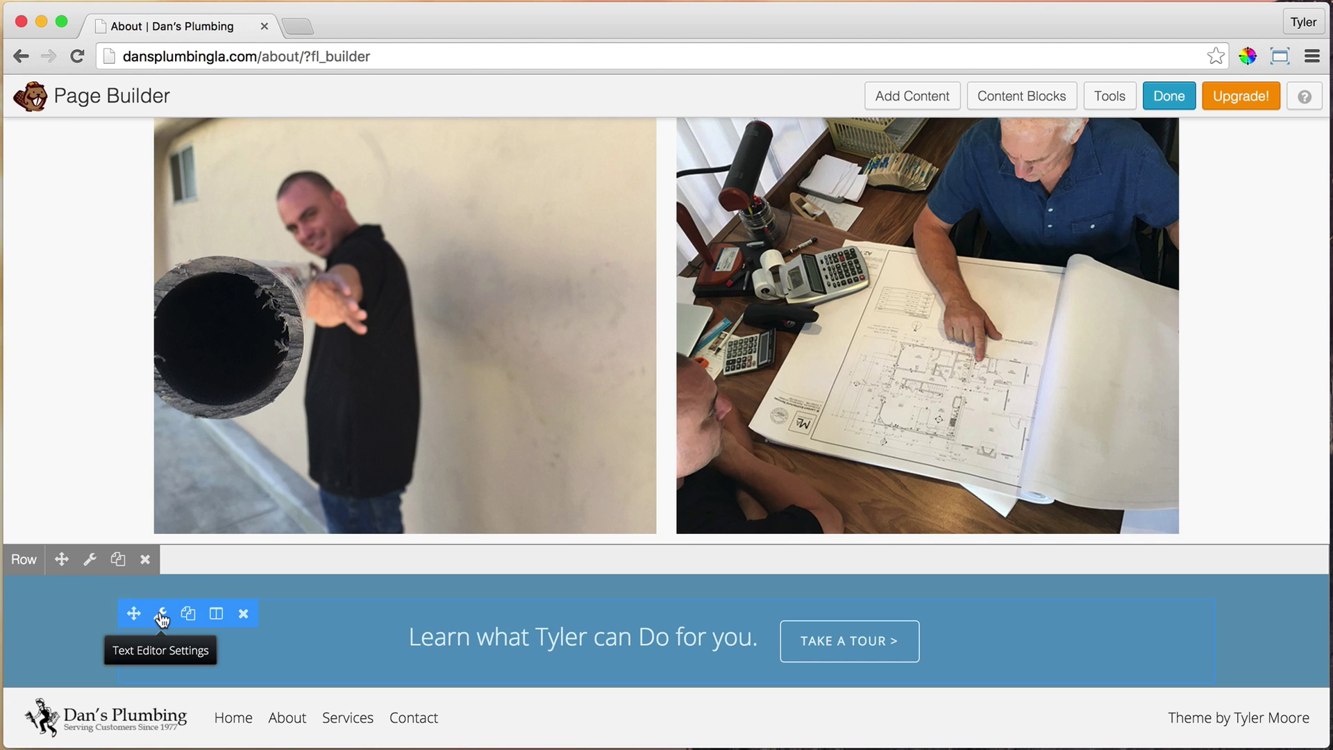
pyautogui.click(90, 560)
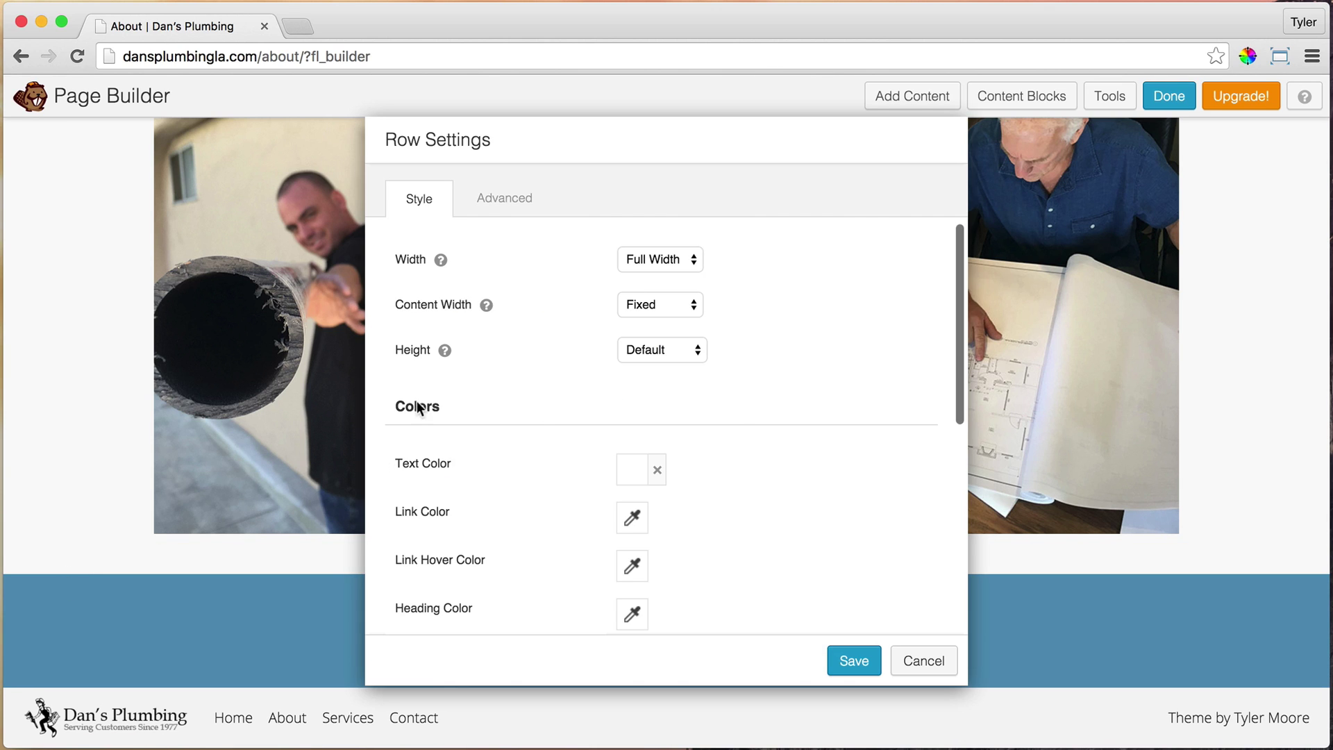
pyautogui.scroll(-6, 457, 452)
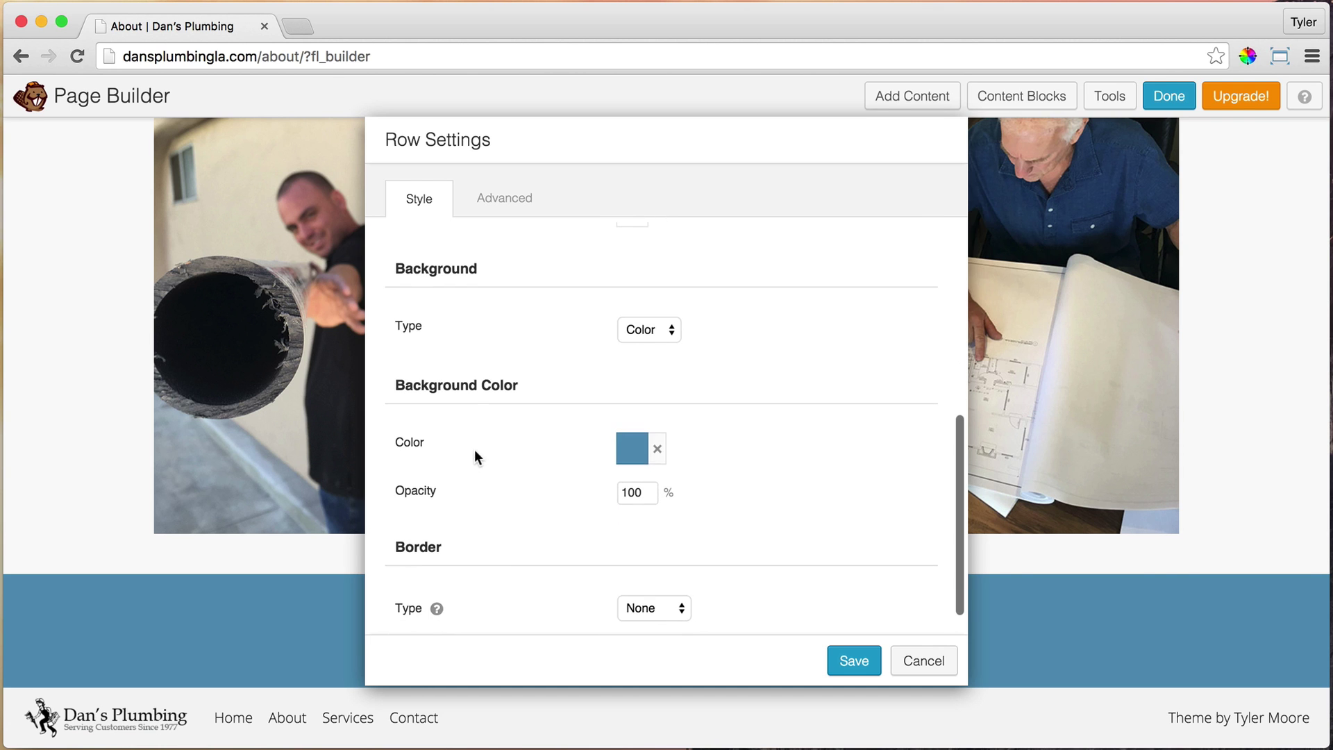
pyautogui.click(631, 453)
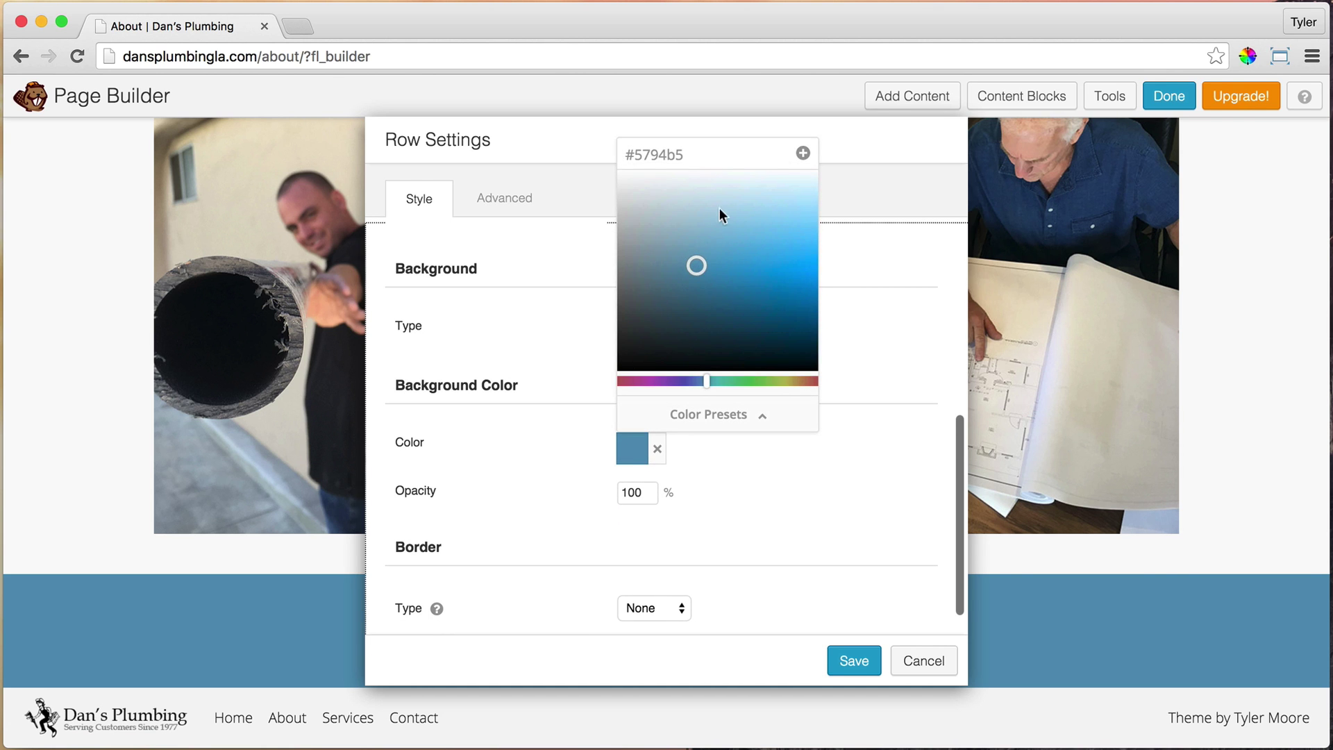
pyautogui.moveTo(694, 265); pyautogui.dragTo(543, 349)
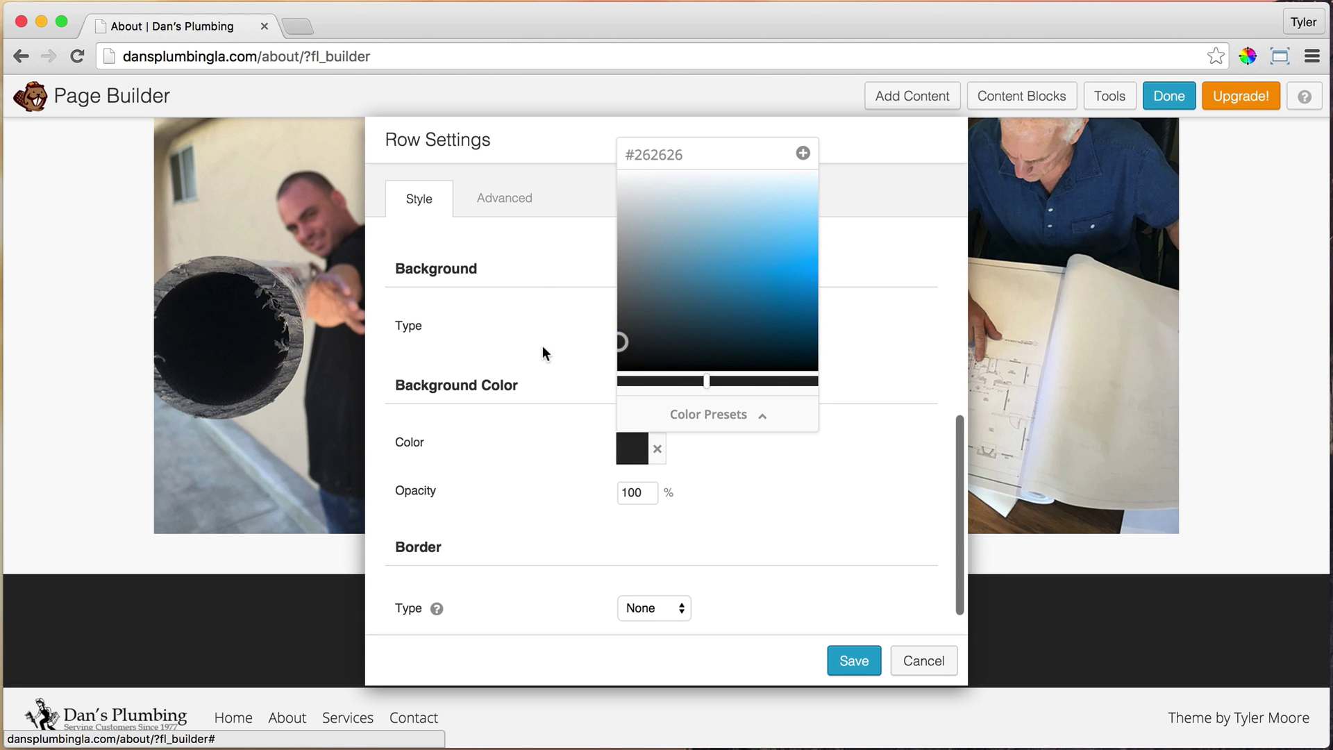
pyautogui.click(880, 377)
pyautogui.scroll(-1, 857, 476)
pyautogui.scroll(5, 857, 477)
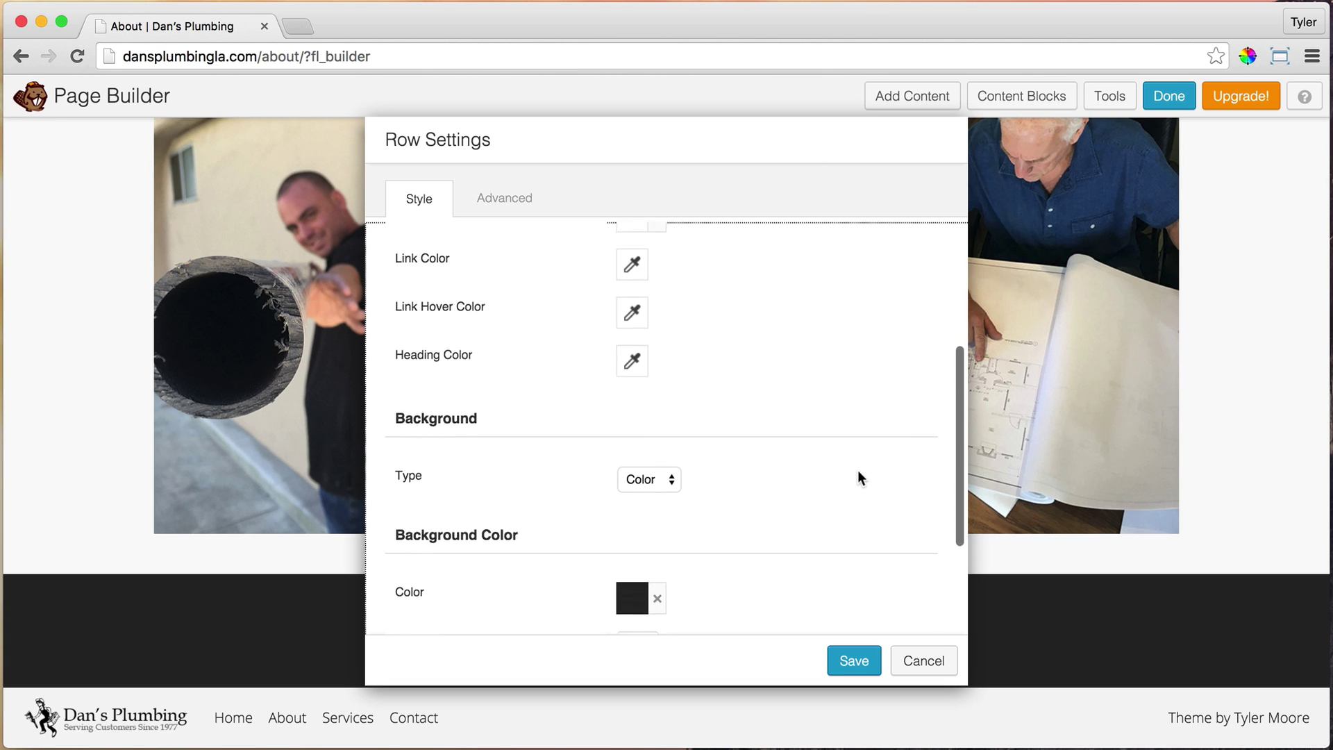
pyautogui.scroll(4, 858, 478)
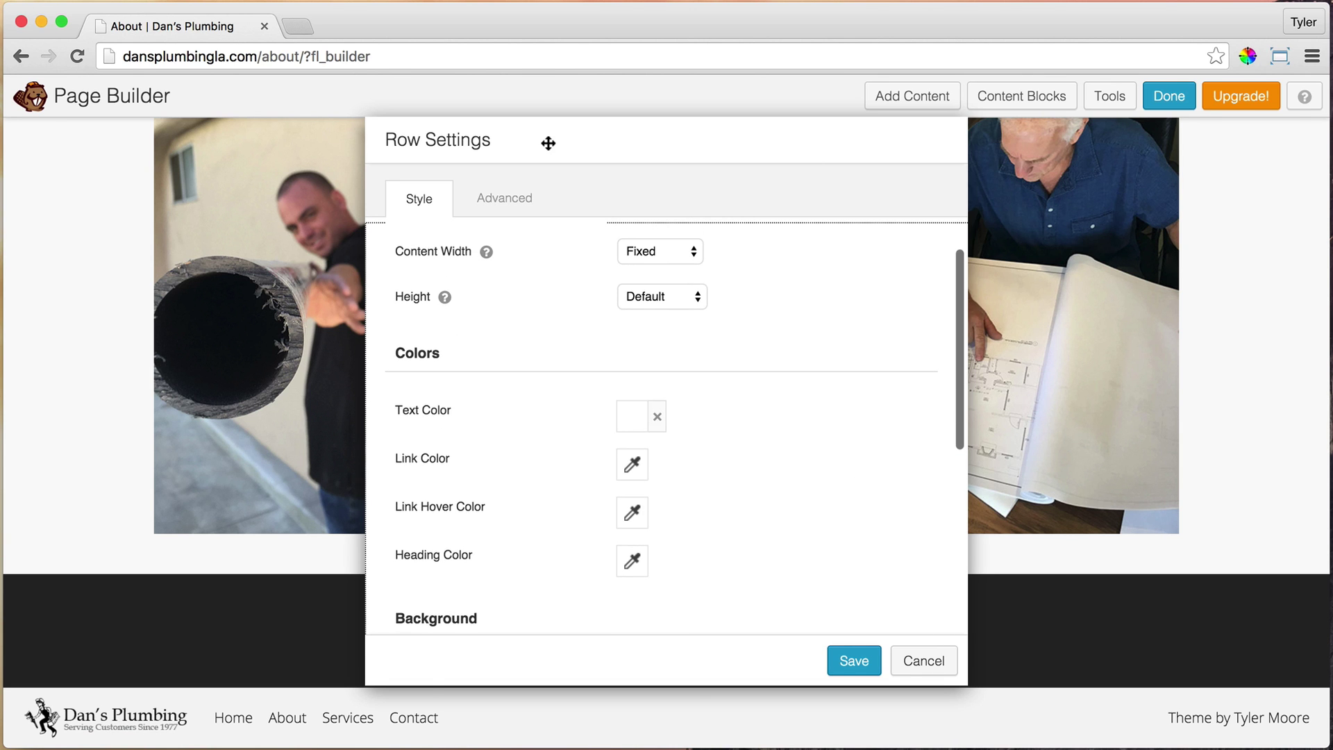
pyautogui.moveTo(549, 143); pyautogui.dragTo(873, 144)
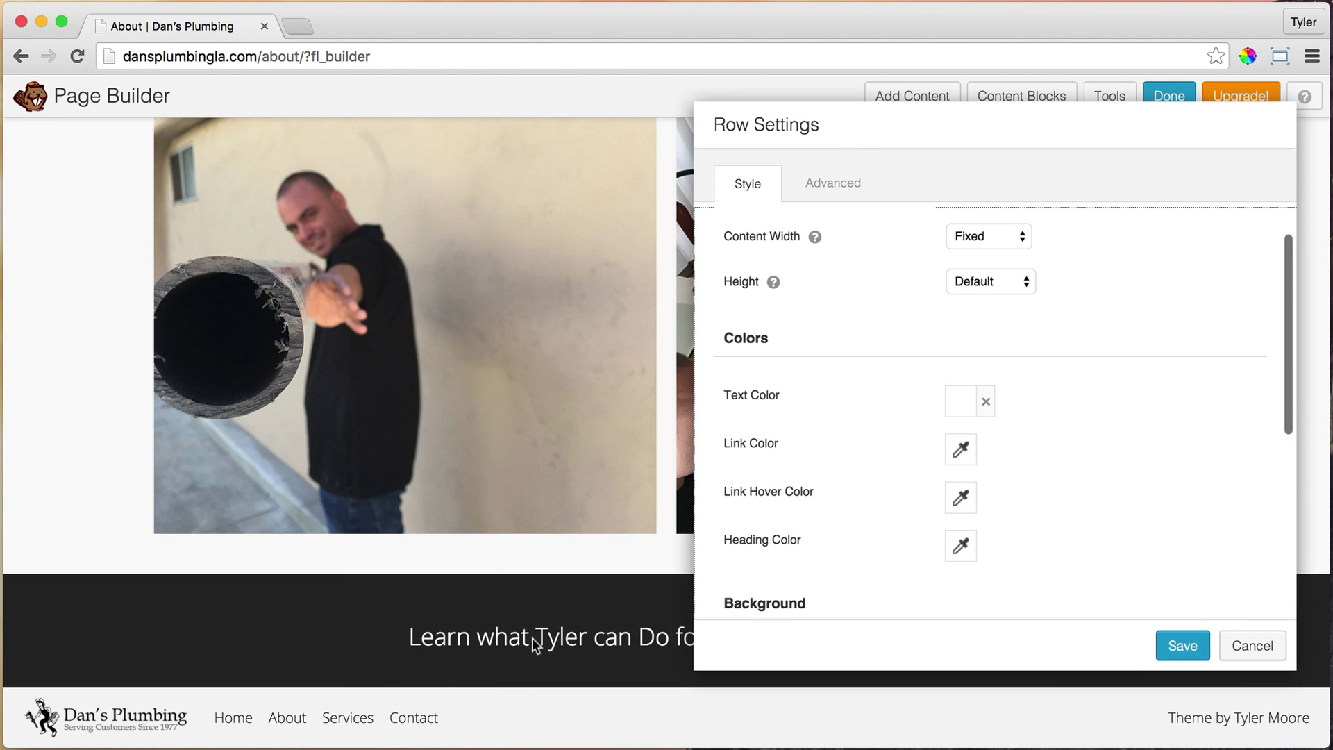
# Set the row's text colour to white
pyautogui.click(961, 415)
pyautogui.moveTo(1057, 512)
pyautogui.mouseDown()
pyautogui.moveTo(1126, 482)
pyautogui.moveTo(886, 441)
pyautogui.mouseUp()
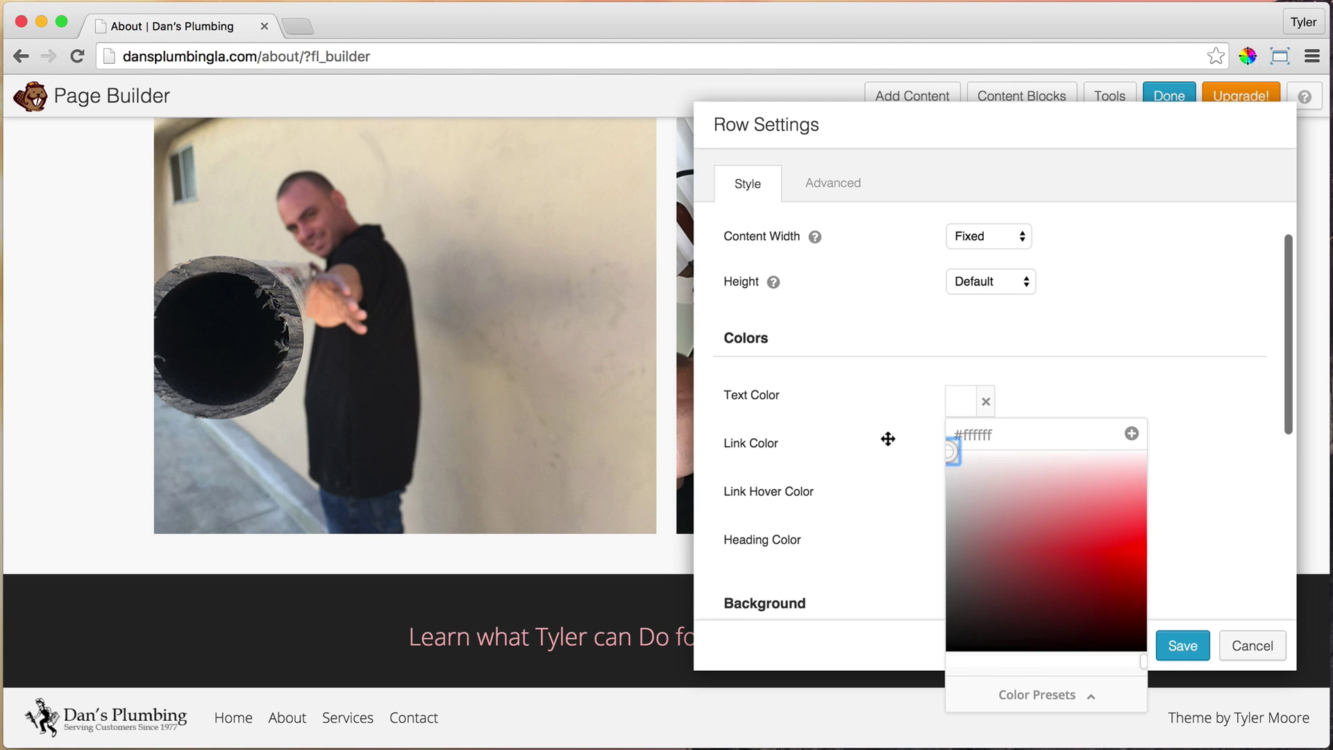
pyautogui.click(1118, 368)
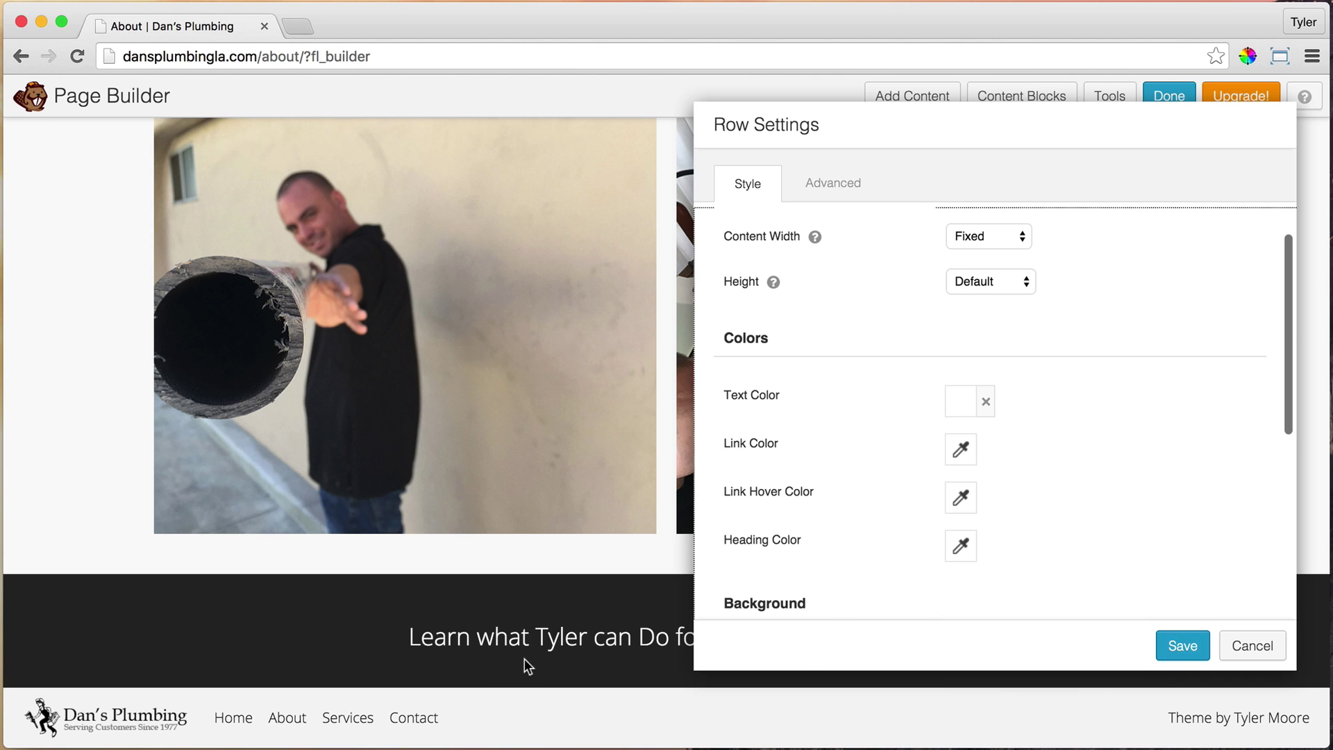
# Set the row's bottom padding to 20 and save the row settings
pyautogui.click(822, 194)
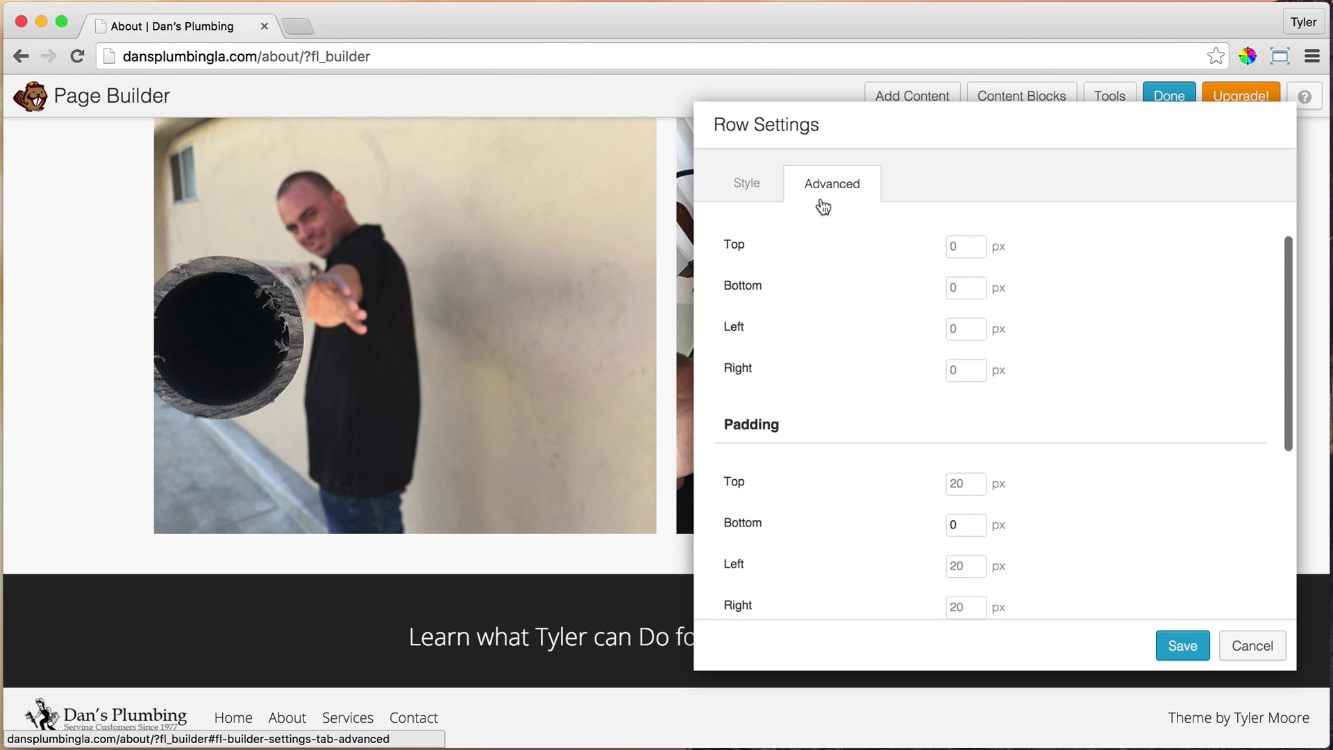
pyautogui.click(969, 526)
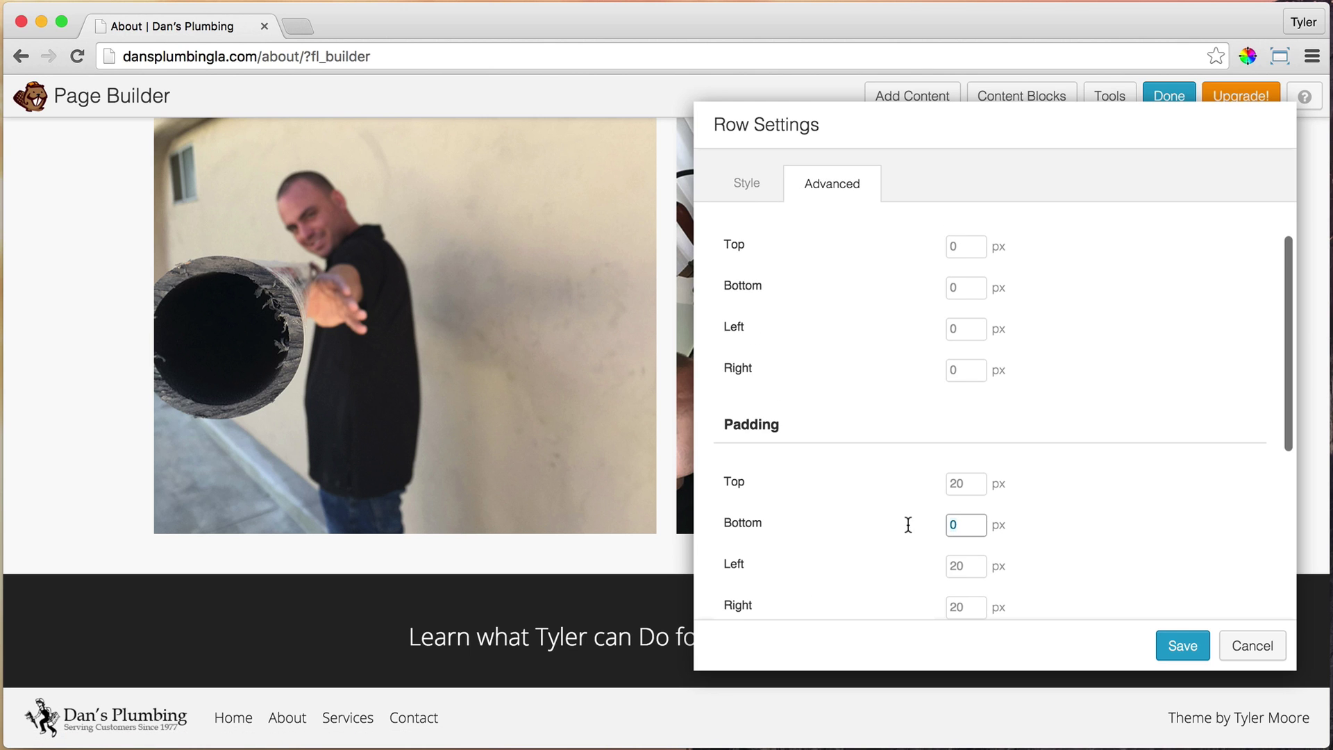
pyautogui.write('20')
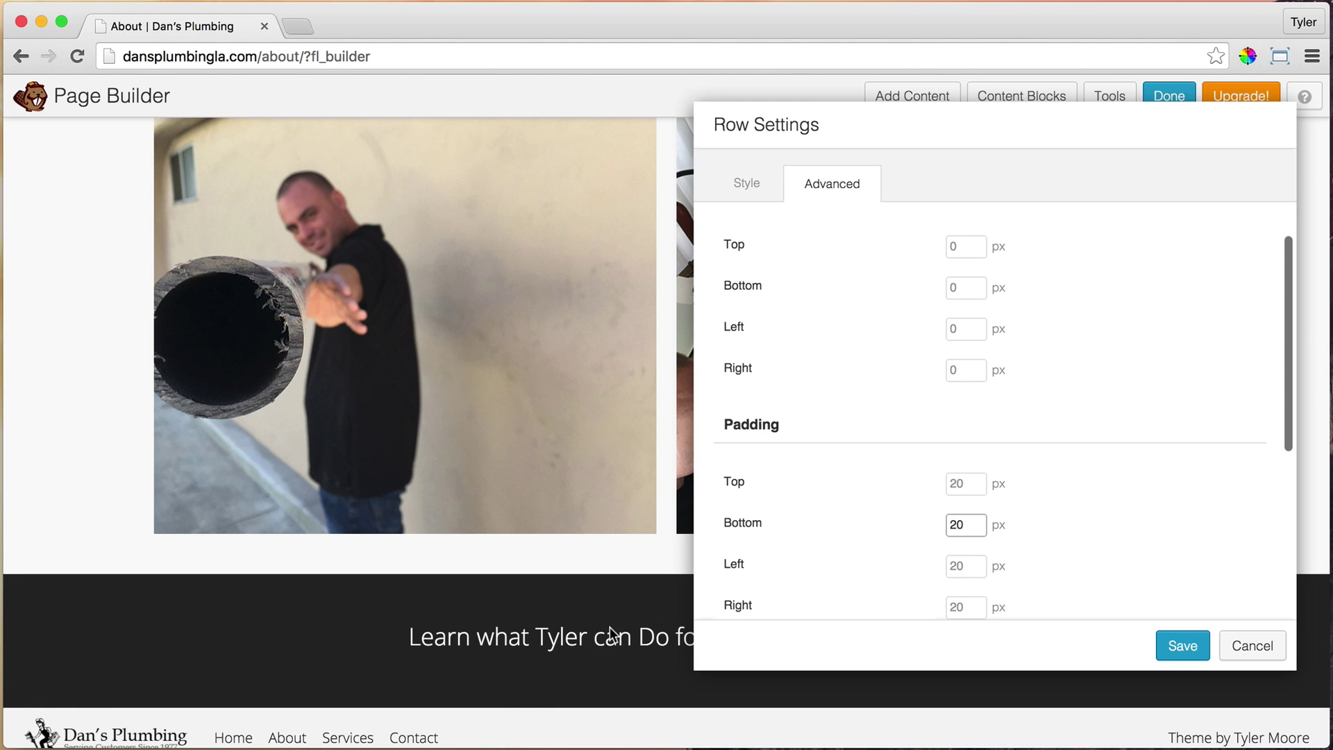
pyautogui.scroll(-1, 582, 613)
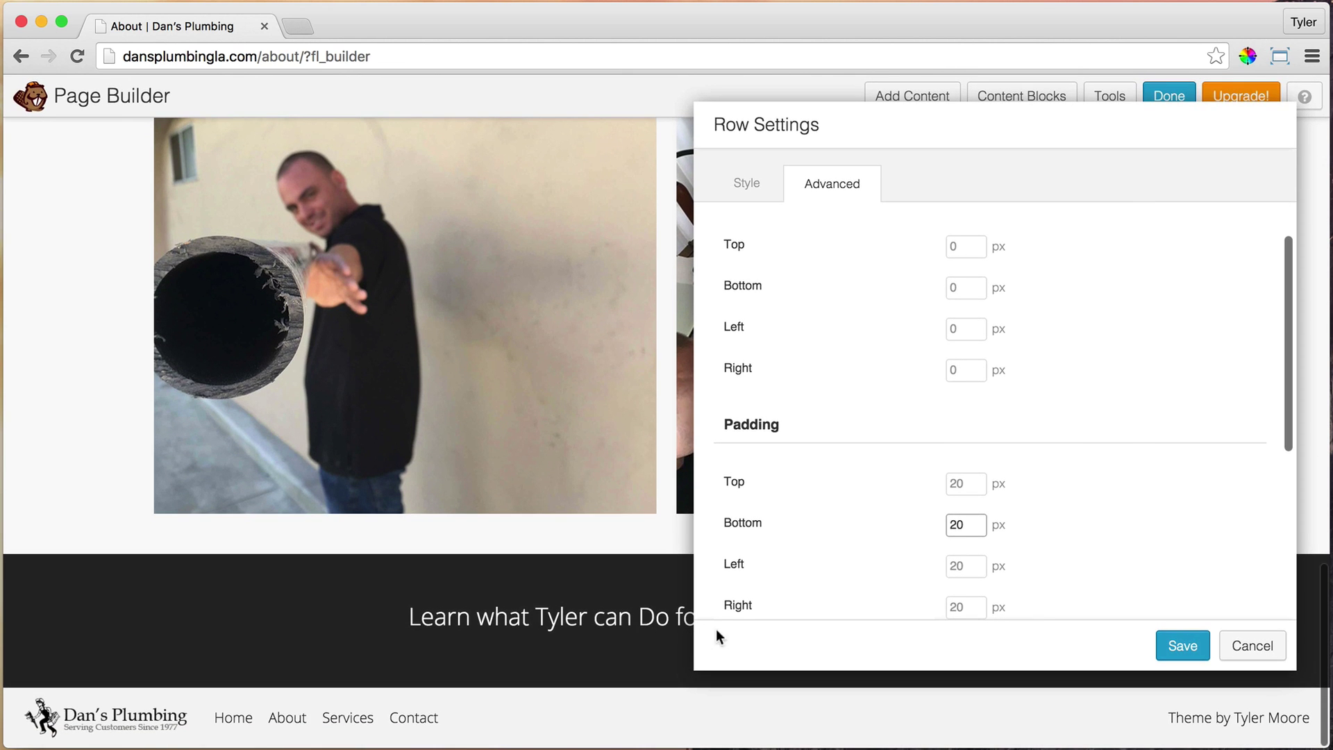
pyautogui.click(1167, 646)
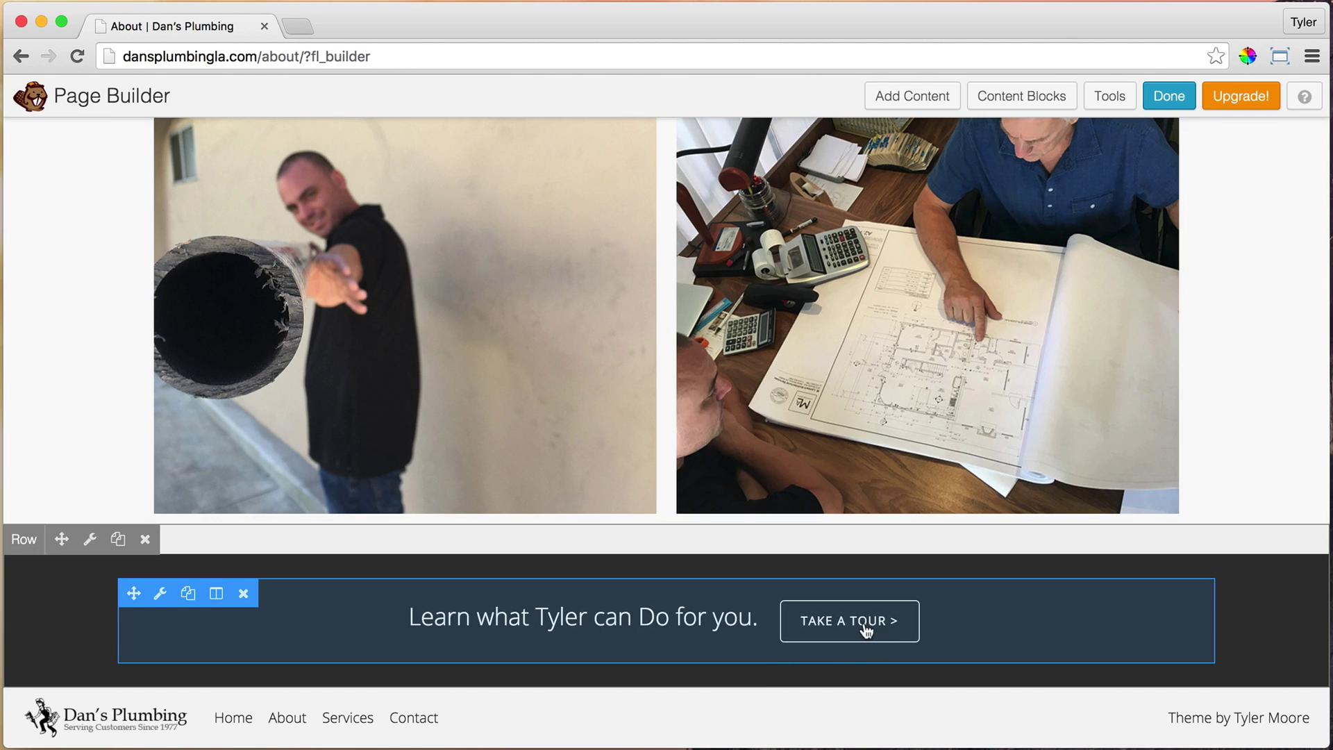
# Replace the bar's learn-more sentence and tour link with the company's phone number
pyautogui.click(160, 595)
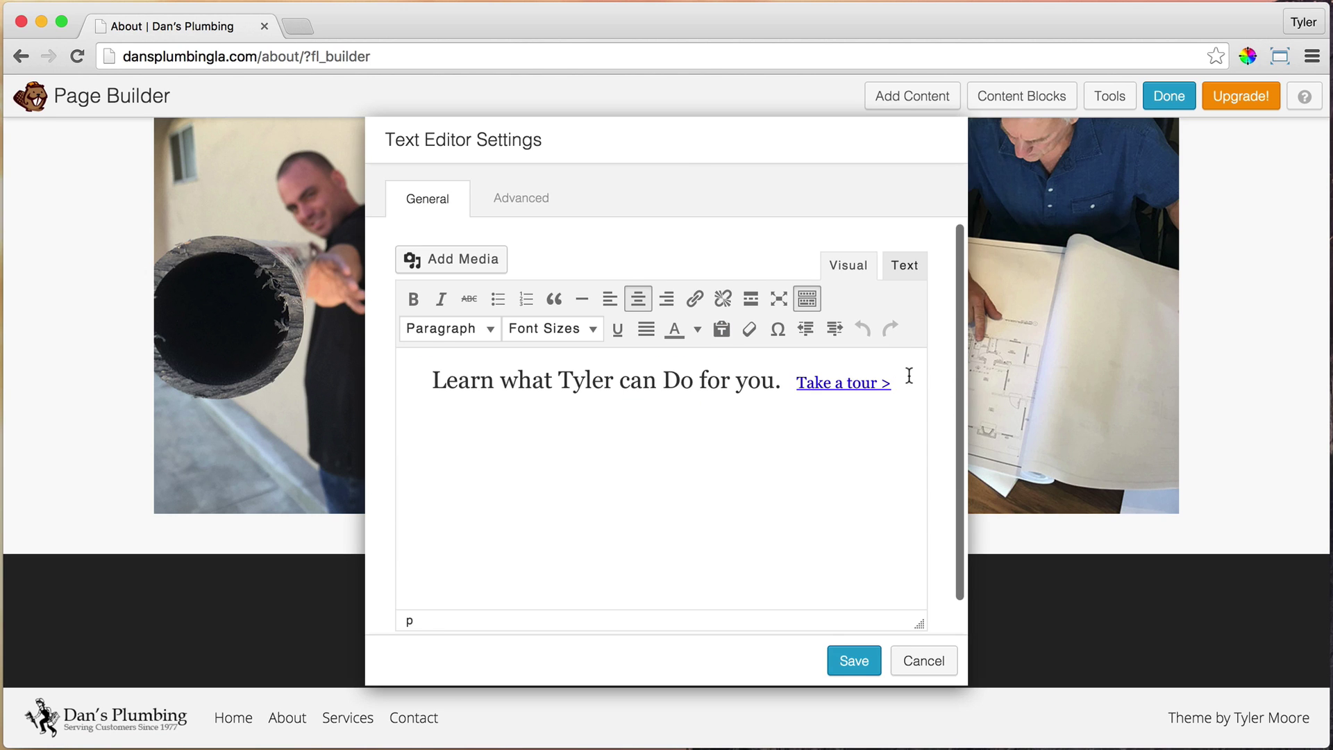
pyautogui.moveTo(896, 382); pyautogui.dragTo(492, 383)
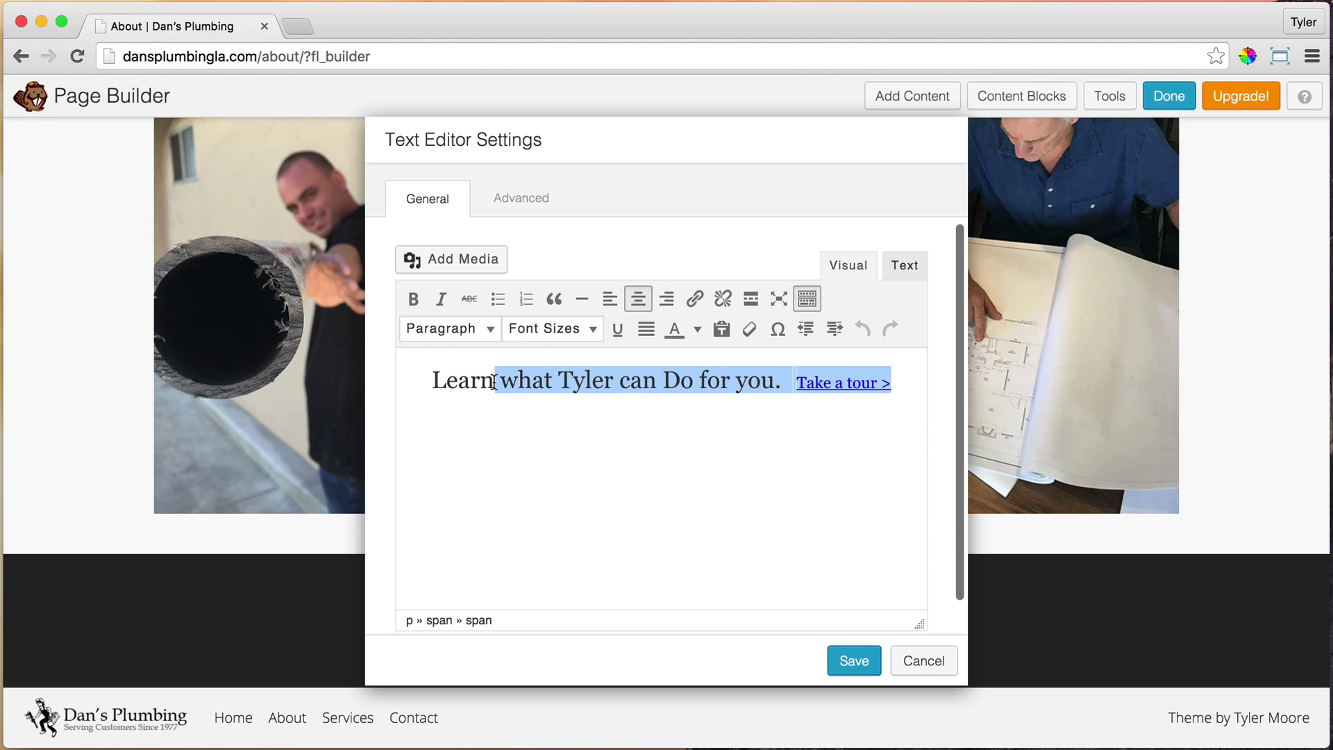
pyautogui.click(566, 380)
pyautogui.moveTo(900, 382); pyautogui.dragTo(450, 376)
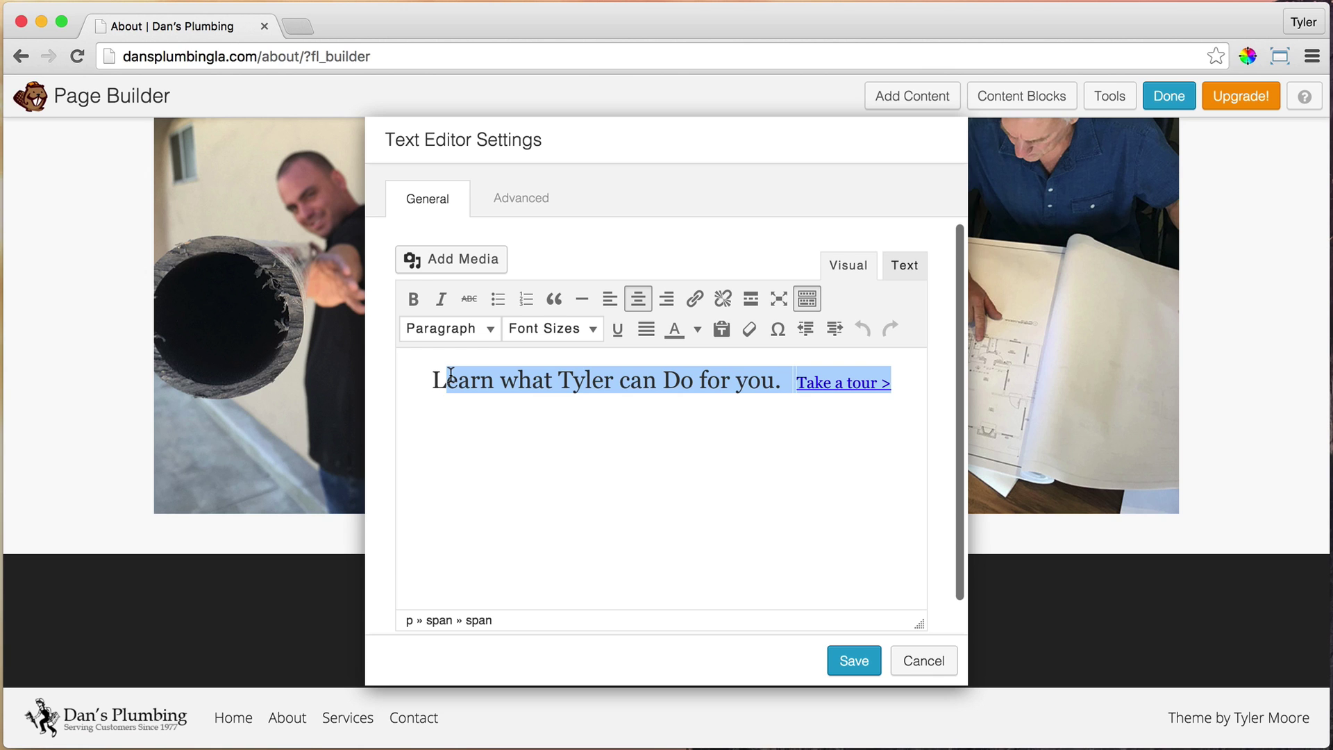
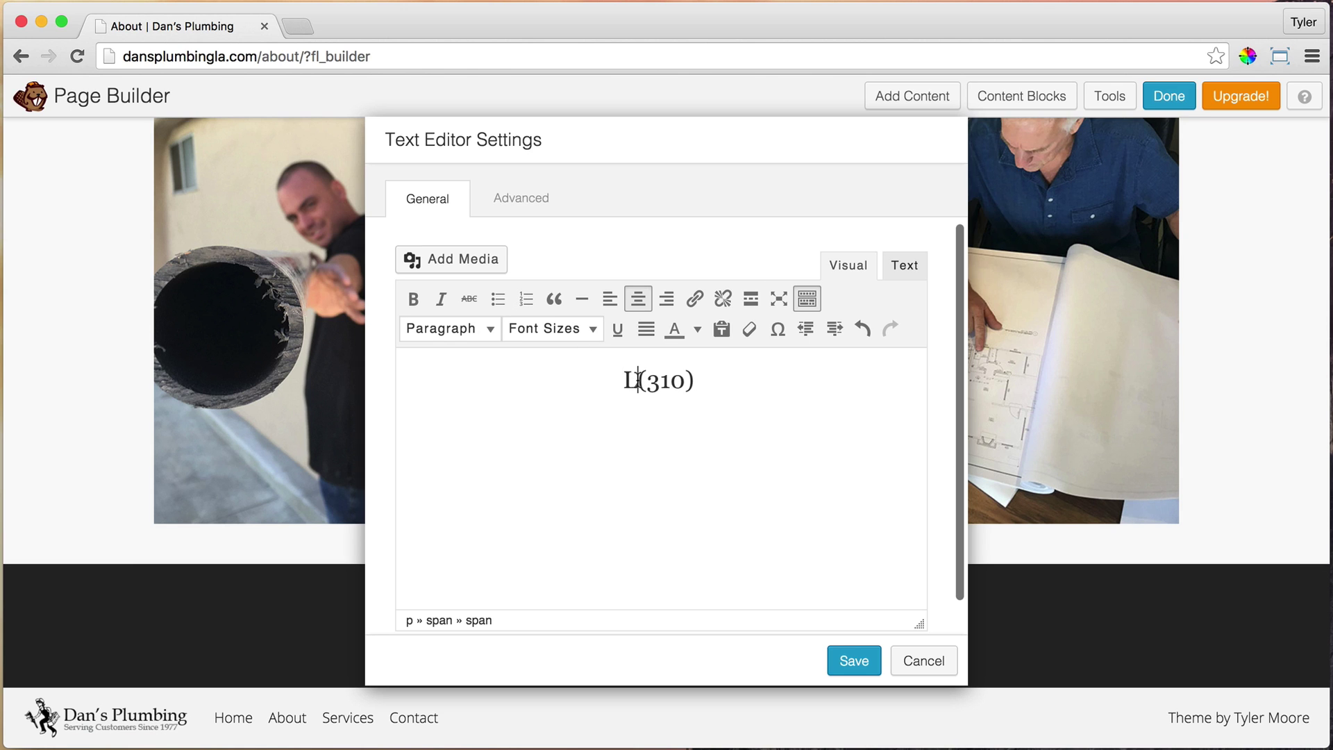
pyautogui.moveTo(639, 380); pyautogui.dragTo(621, 379)
pyautogui.click(640, 381)
pyautogui.press('BackSpace')
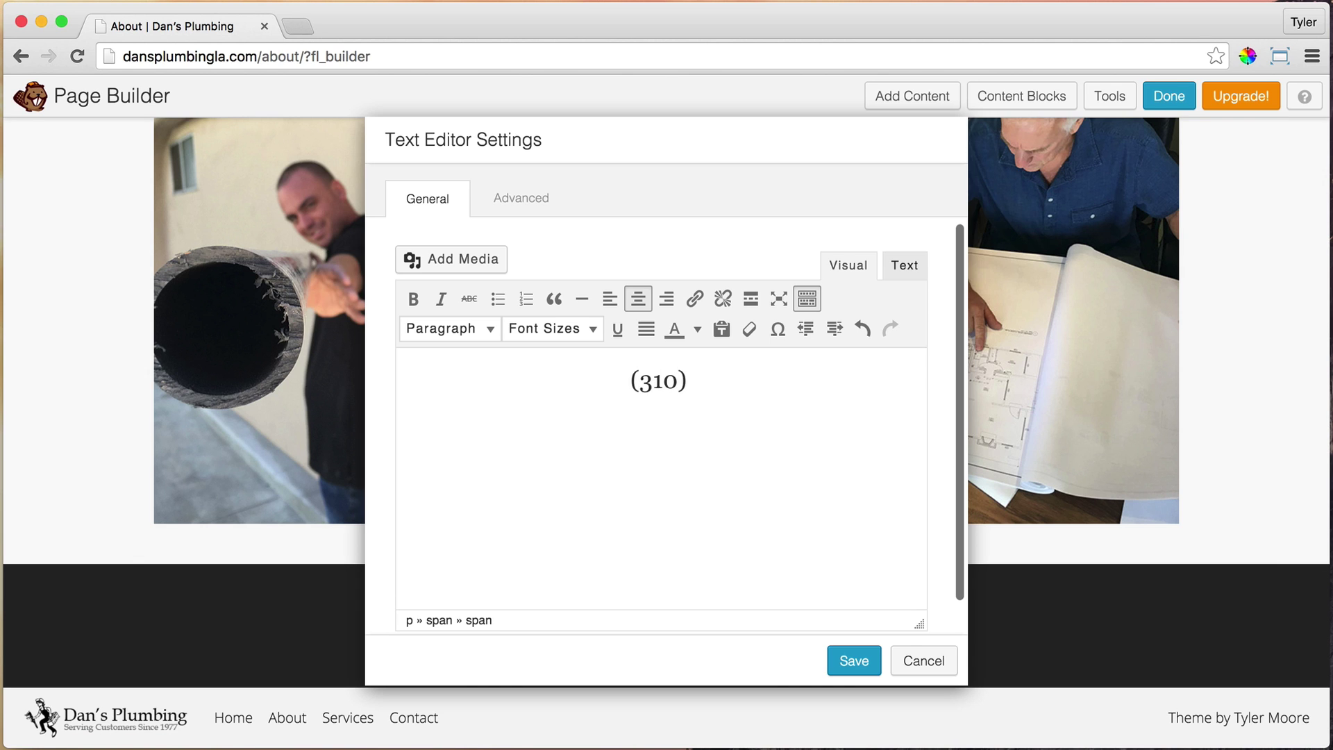
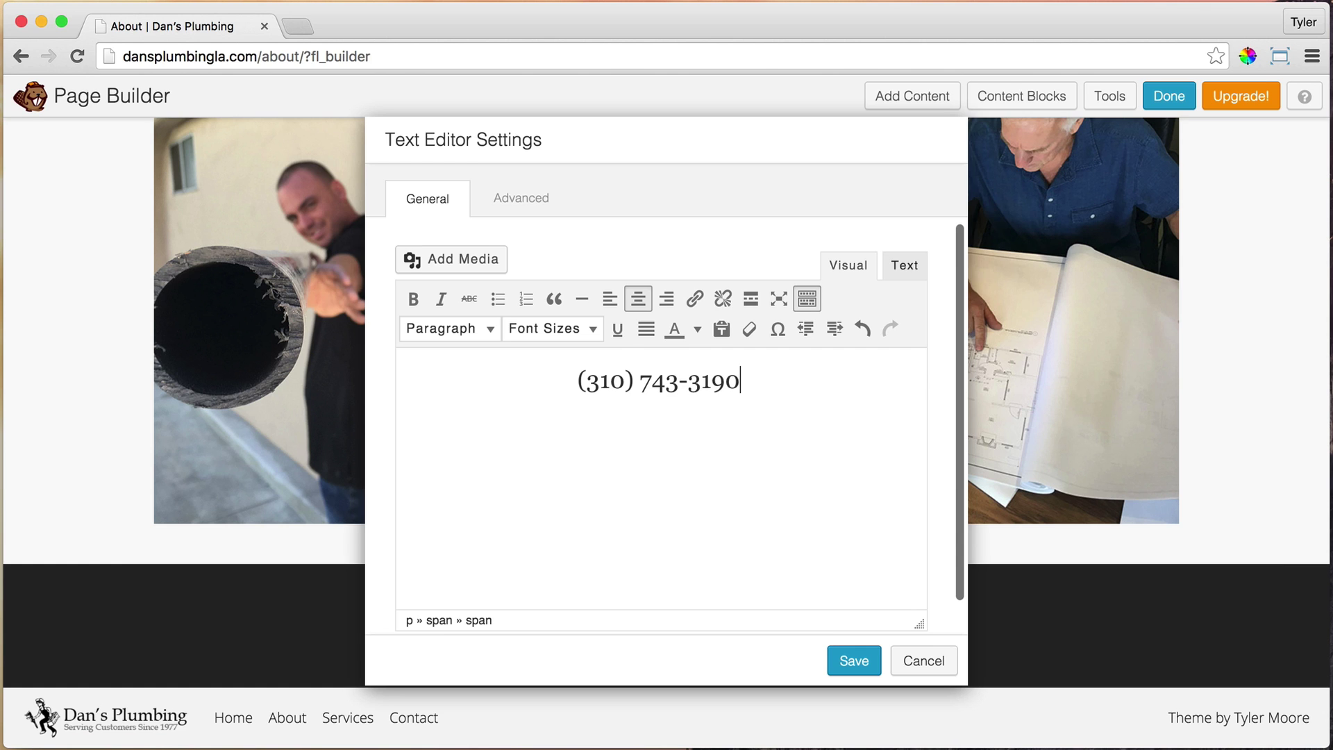
# Prefix the phone number with 'Call' and save the bar text
pyautogui.moveTo(744, 383); pyautogui.dragTo(407, 370)
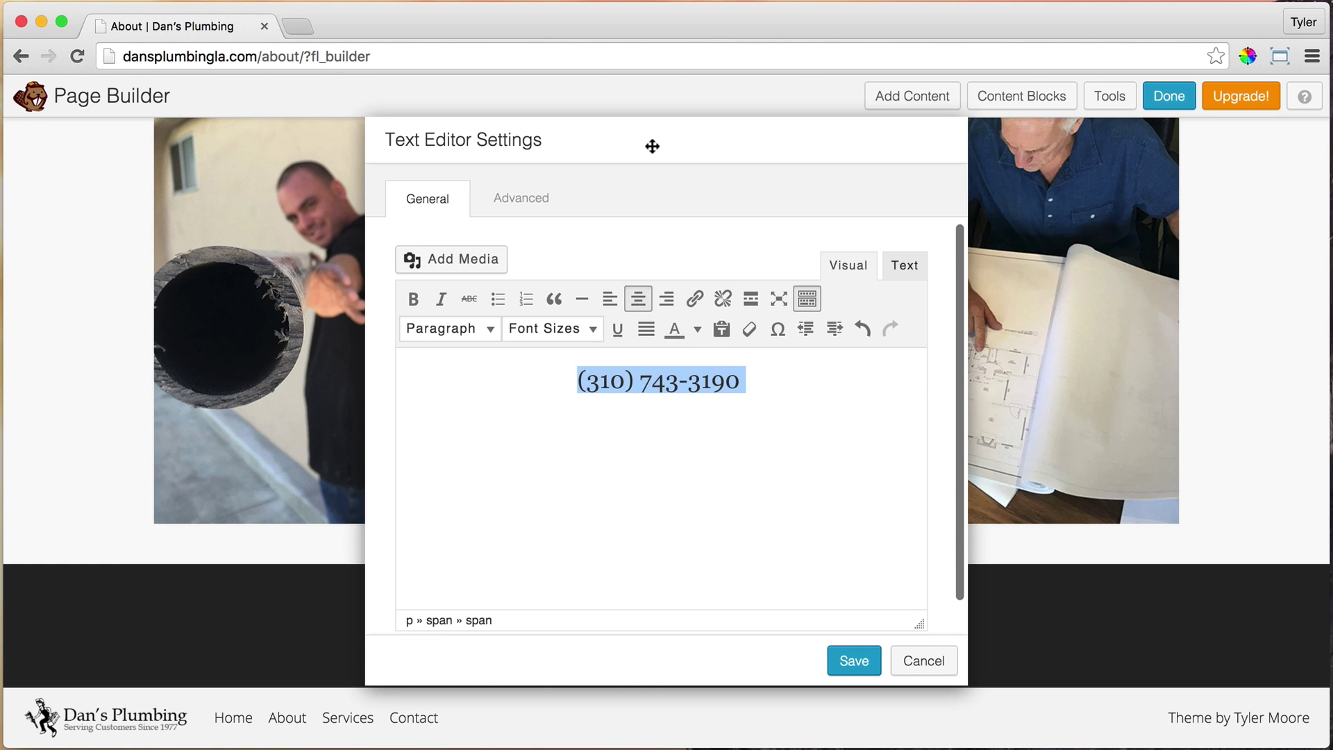
pyautogui.moveTo(657, 143); pyautogui.dragTo(760, 107)
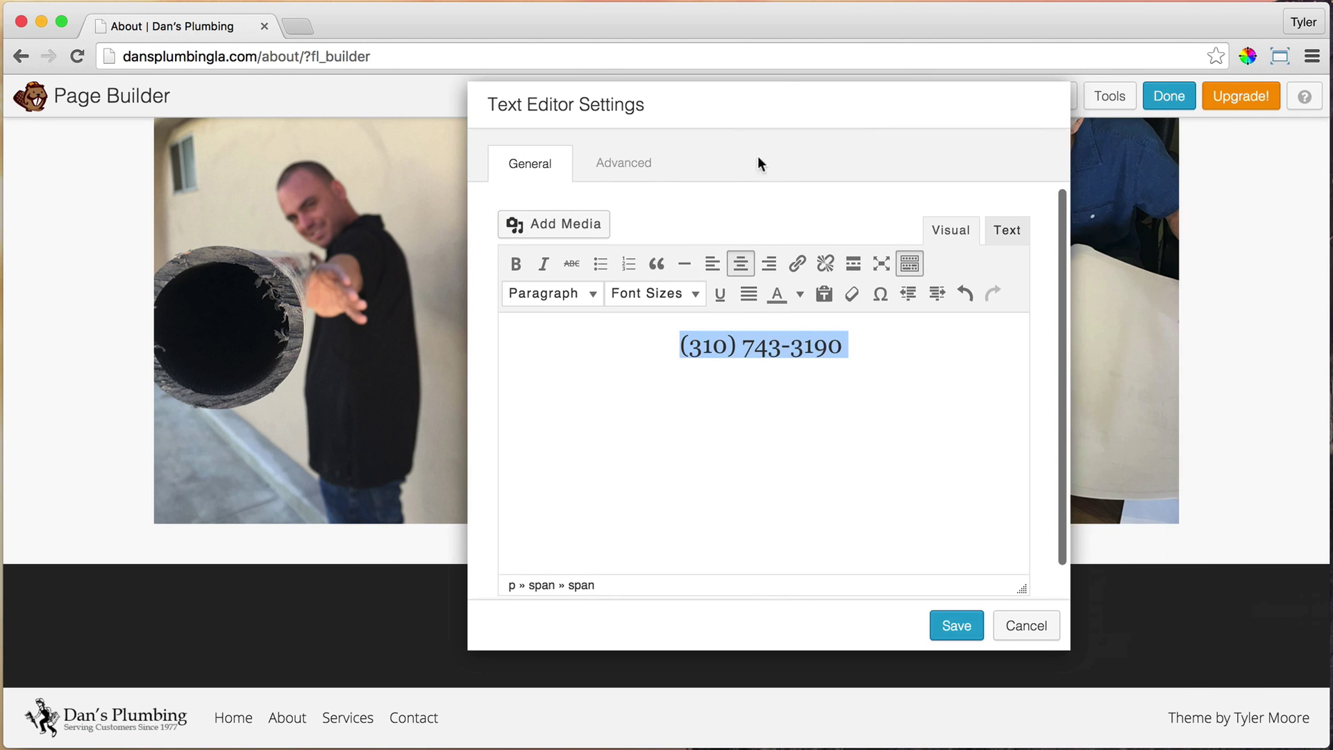
pyautogui.click(686, 340)
pyautogui.write('Call')
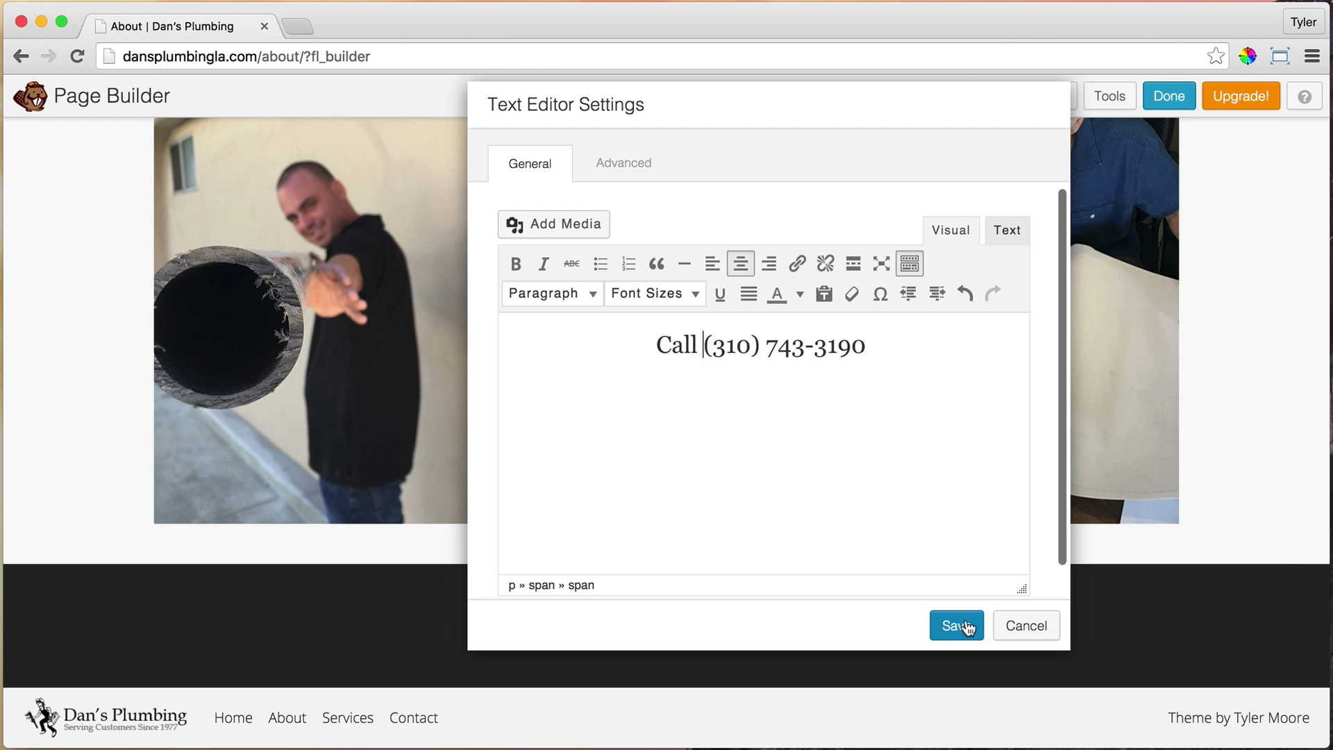
pyautogui.click(957, 626)
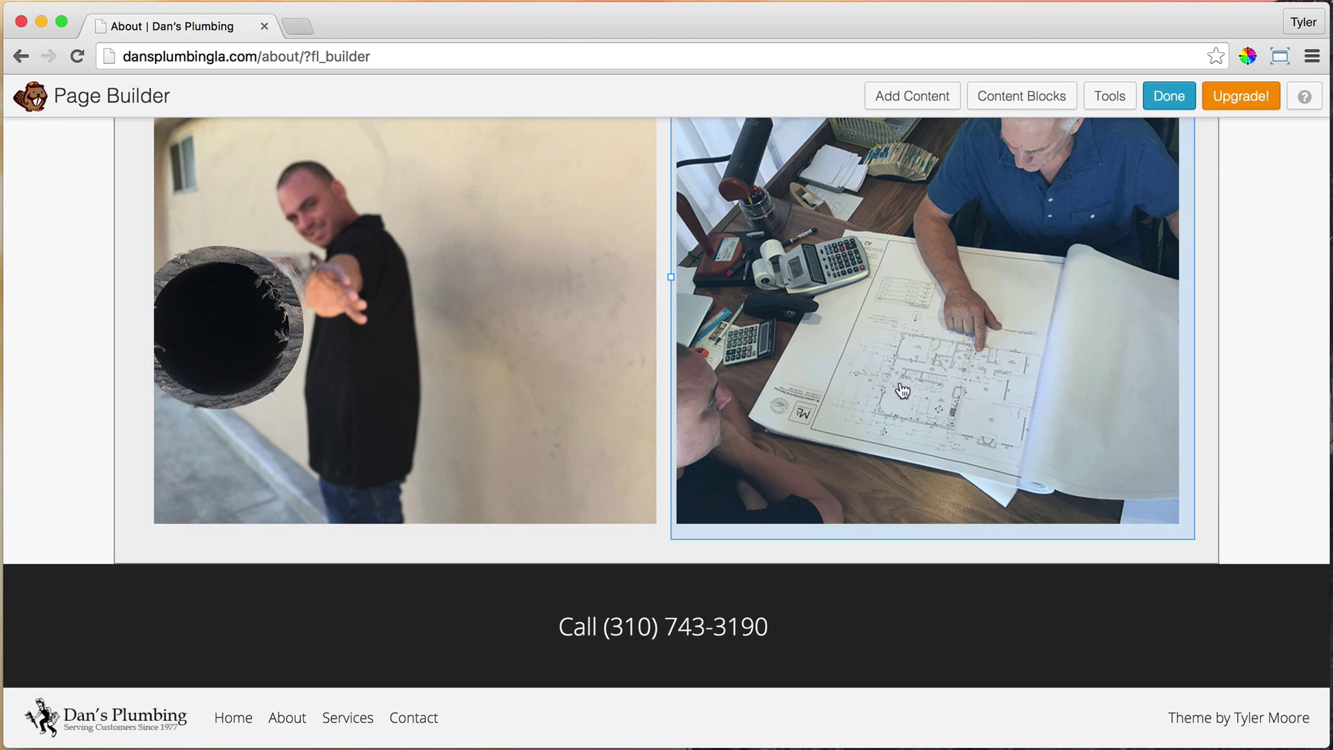
# Publish the About page changes and review the live four-photo grid and dark call-to-action bar
pyautogui.click(1170, 103)
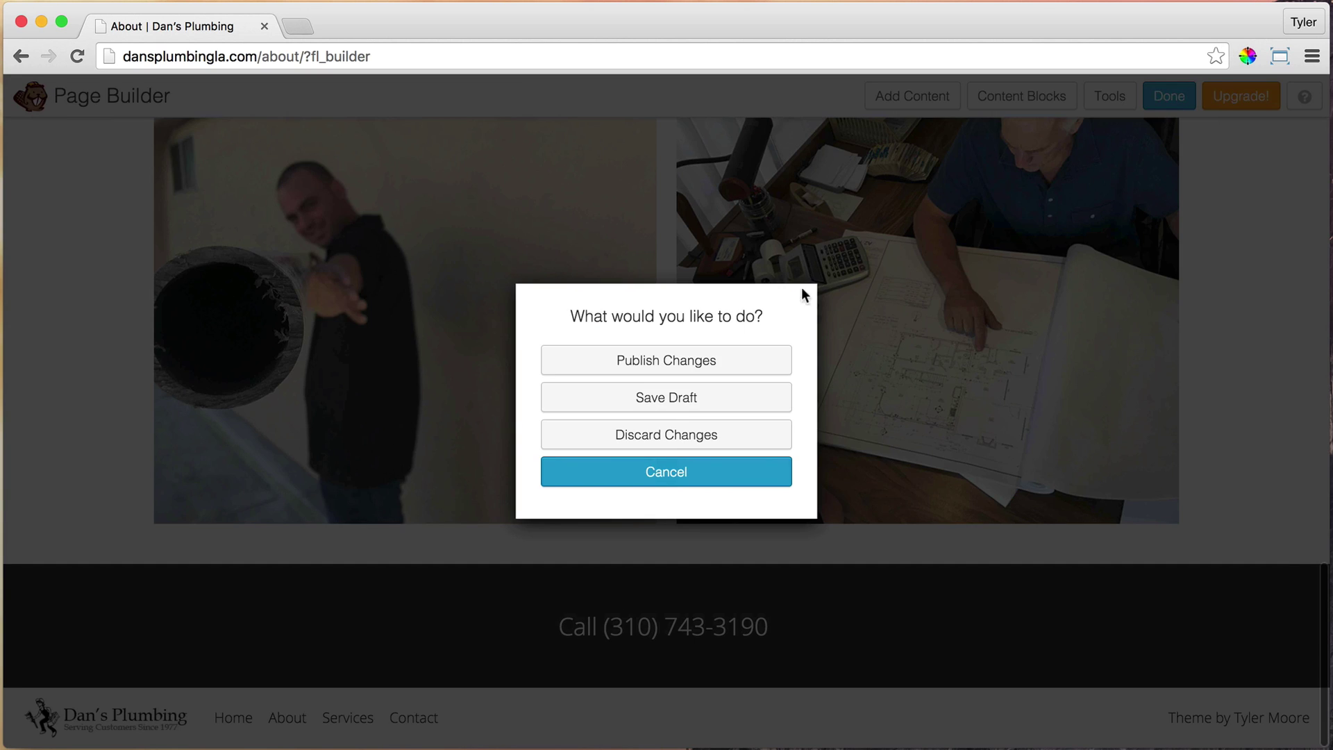
pyautogui.click(668, 361)
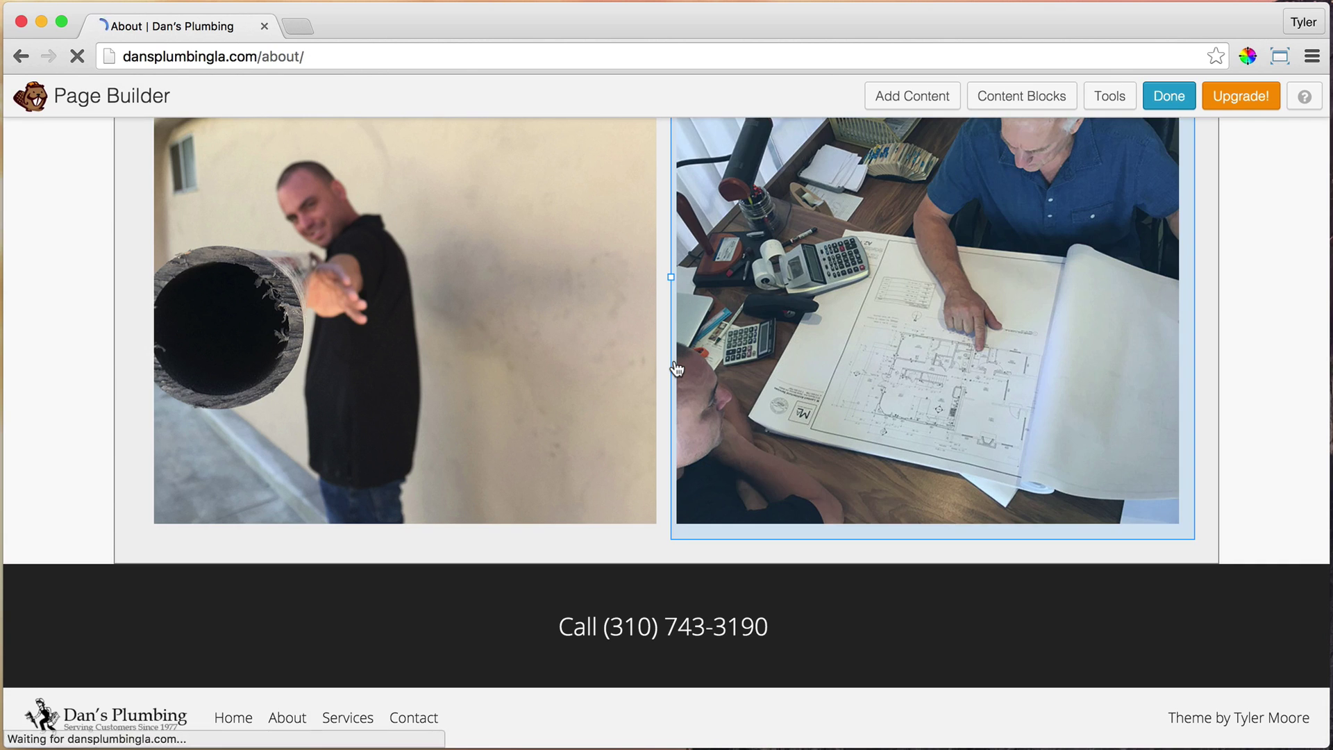
pyautogui.scroll(-6, 1011, 280)
pyautogui.scroll(-3, 1010, 280)
pyautogui.scroll(8, 1010, 280)
pyautogui.scroll(-6, 1010, 281)
pyautogui.scroll(-10, 1010, 289)
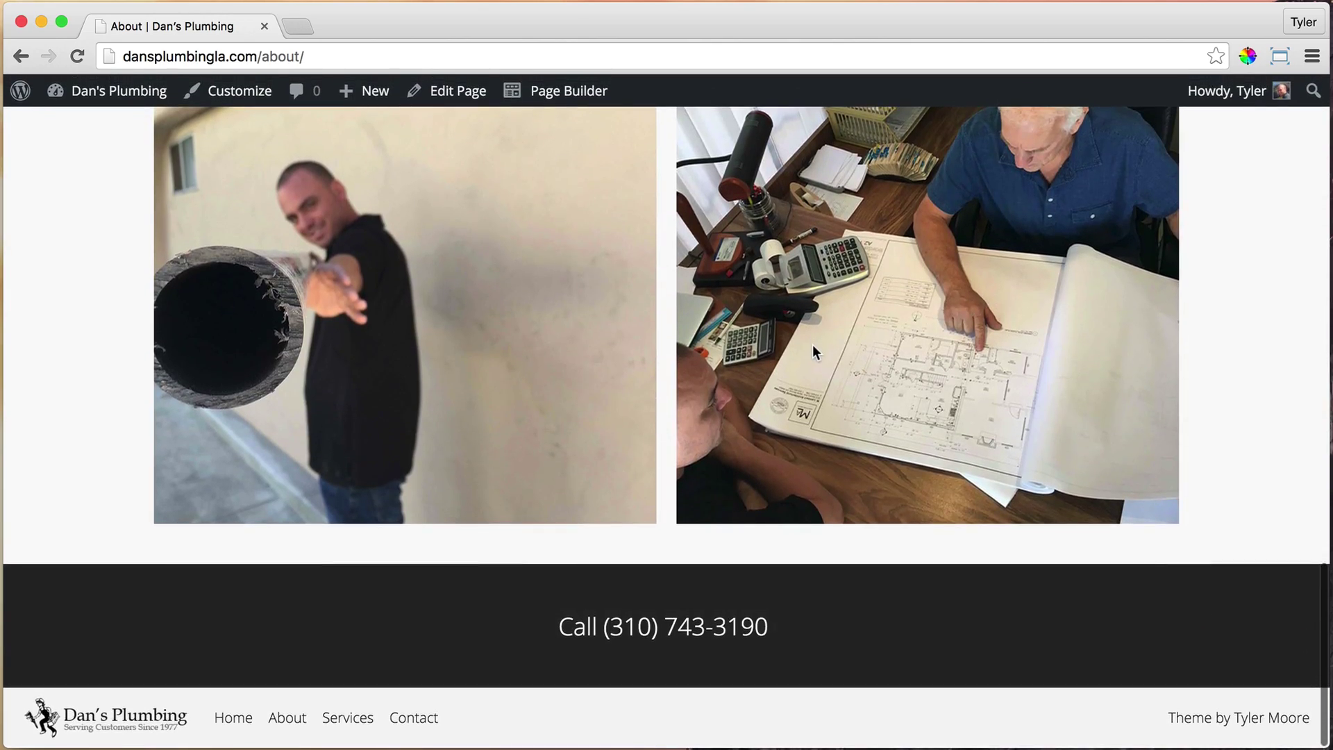